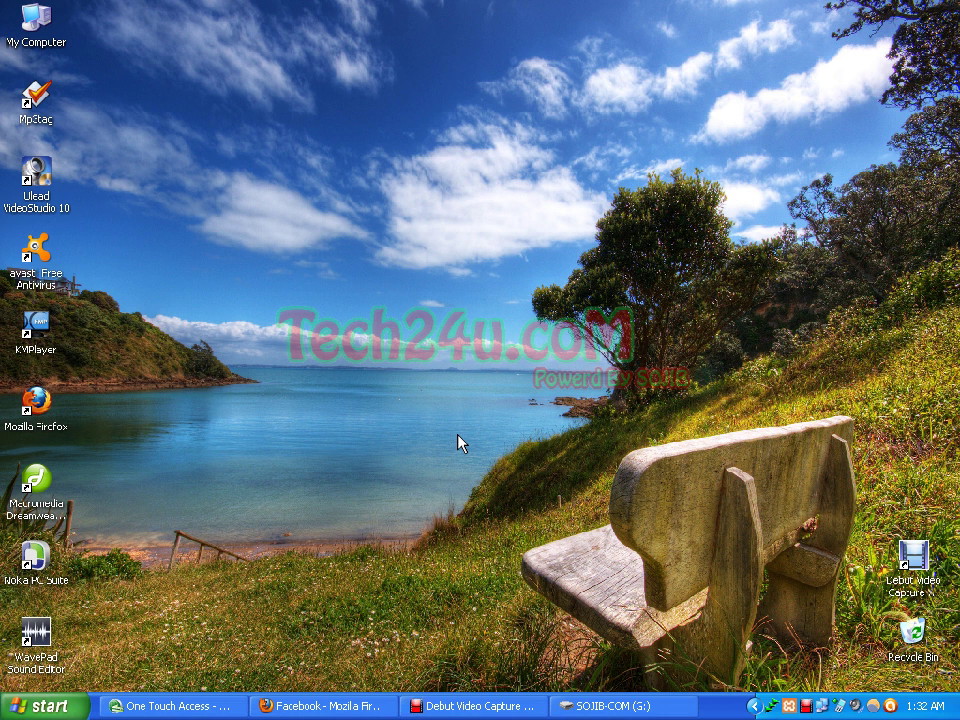
# Step: Exit the XAMPP control panel from the system tray
pyautogui.click(468, 389)
pyautogui.click(789, 705)
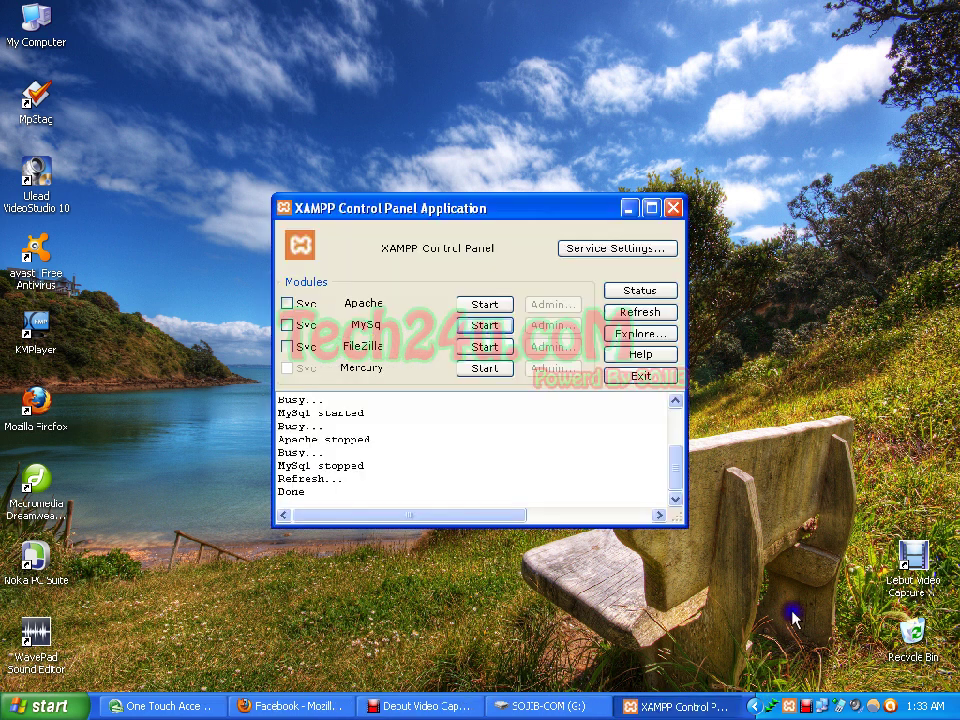
pyautogui.click(622, 370)
# Step: Bring Firefox to the front on the 'xampp download' search results tab
pyautogui.click(410, 636)
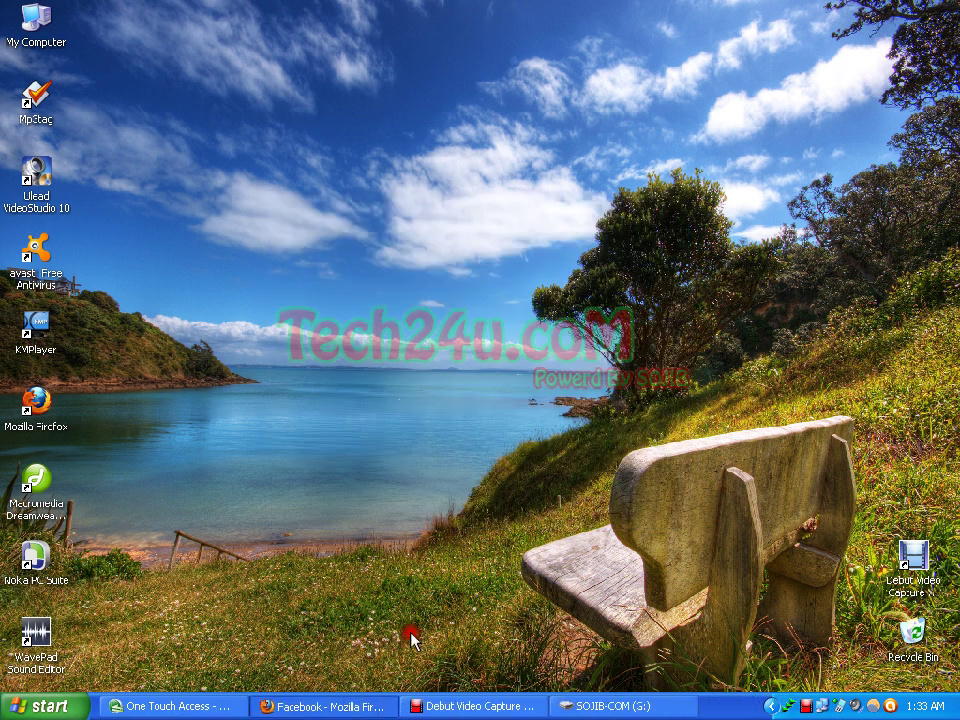
pyautogui.click(322, 706)
pyautogui.click(567, 57)
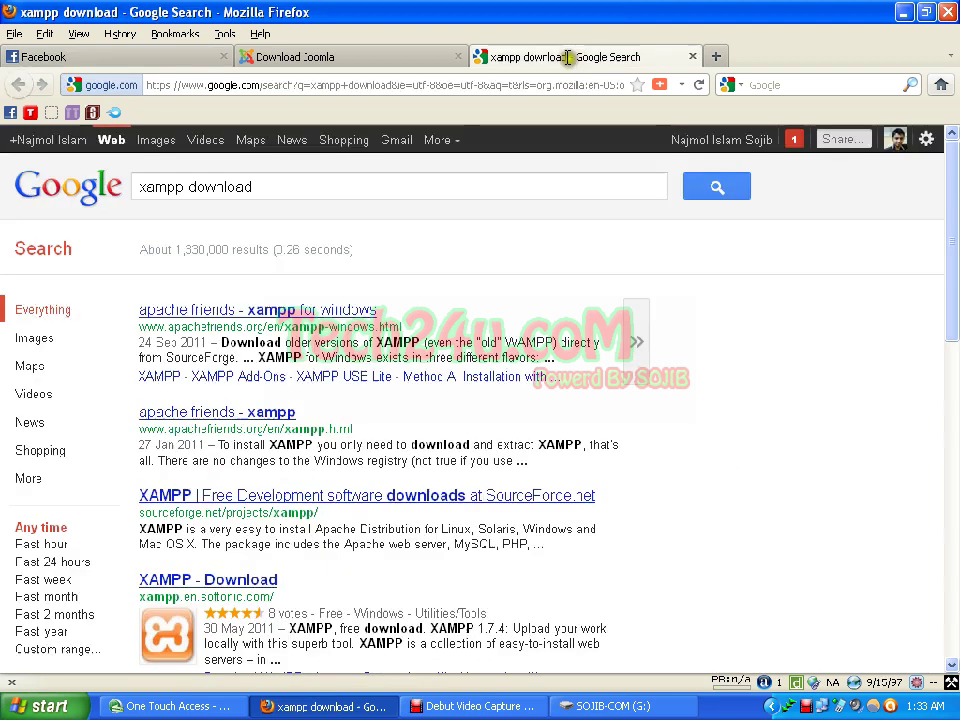
# Step: Look over the xampp download results, then switch to the Download Joomla tab
pyautogui.click(561, 334)
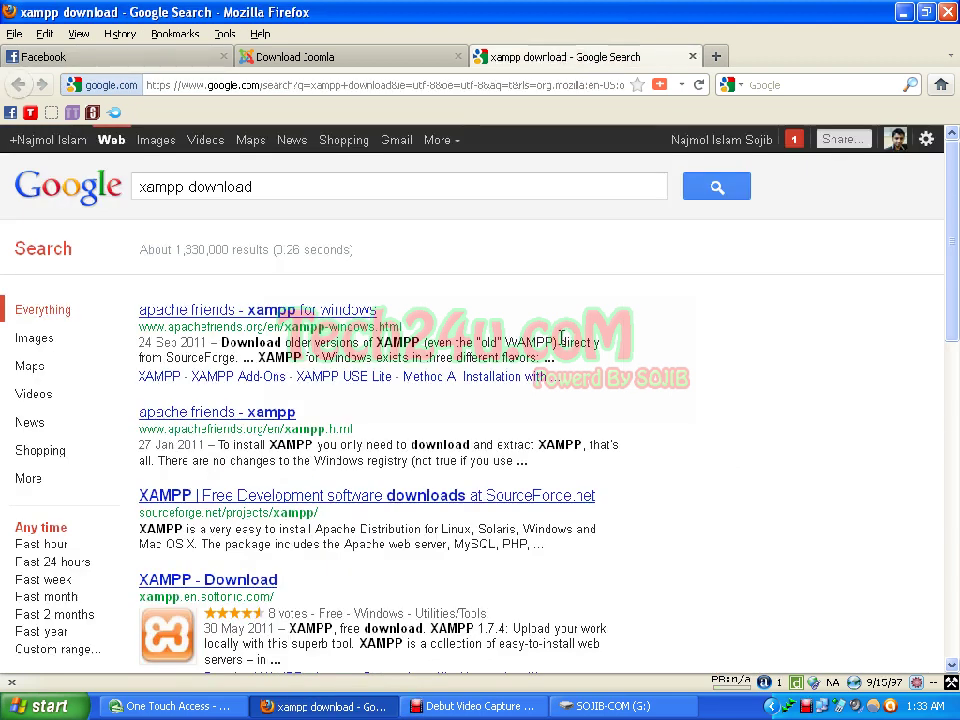
pyautogui.click(310, 188)
pyautogui.click(310, 188)
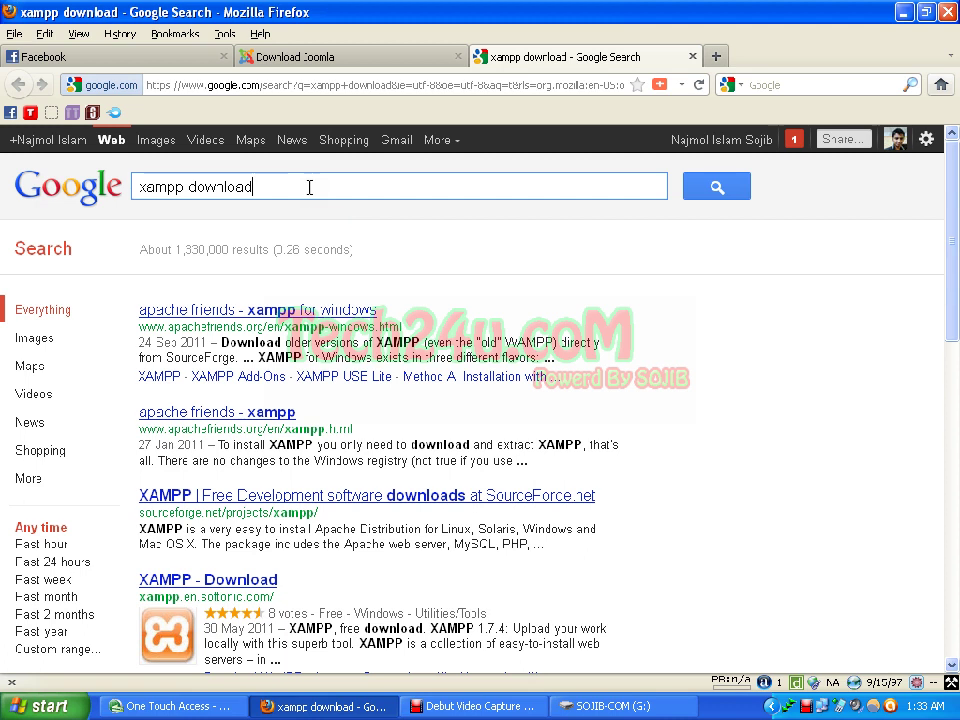
pyautogui.scroll(-2, 311, 195)
pyautogui.scroll(2, 311, 203)
pyautogui.click(364, 57)
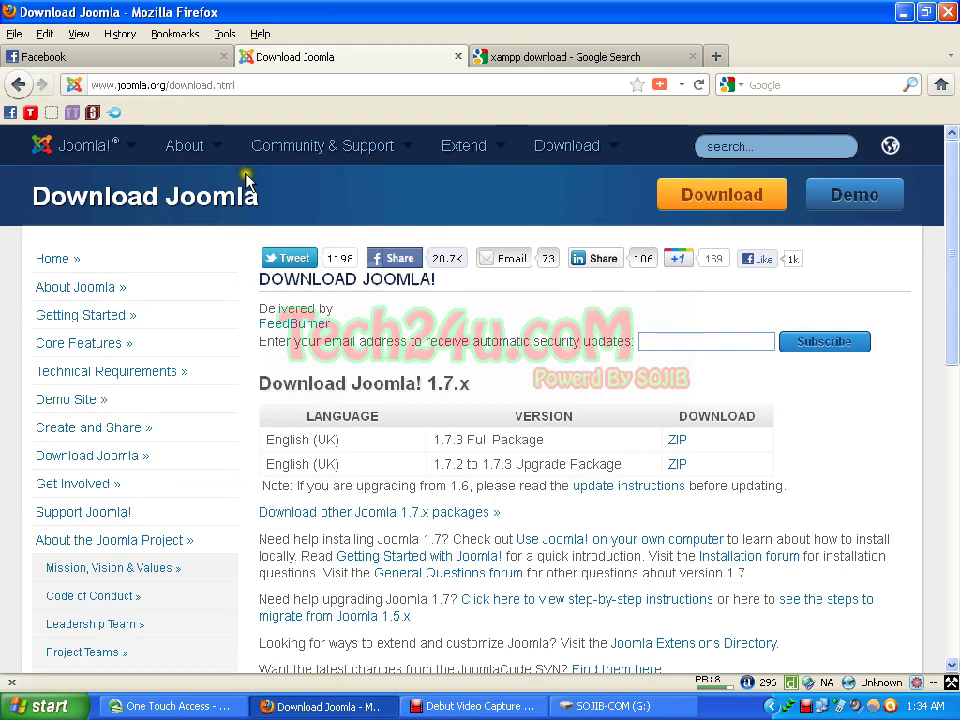
pyautogui.click(242, 84)
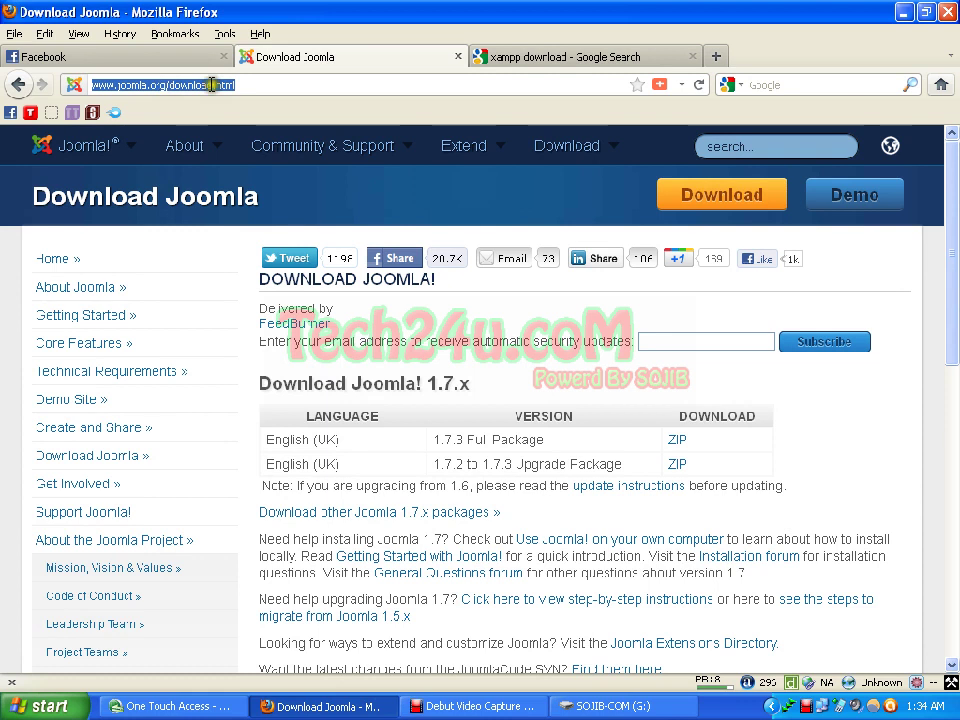
pyautogui.click(253, 85)
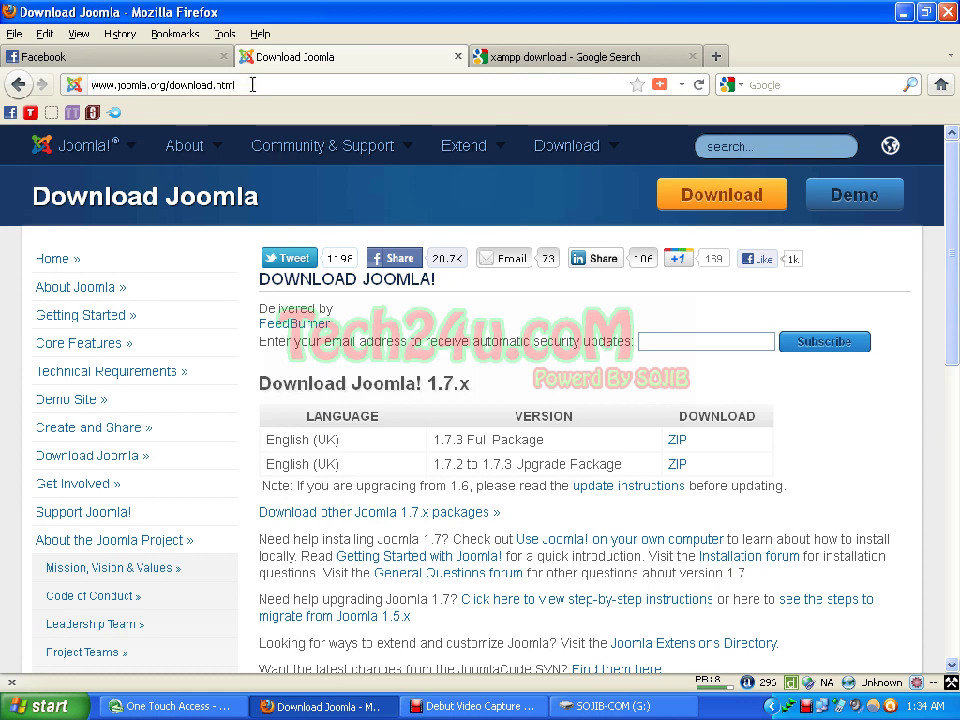
pyautogui.click(169, 85)
pyautogui.moveTo(552, 150)
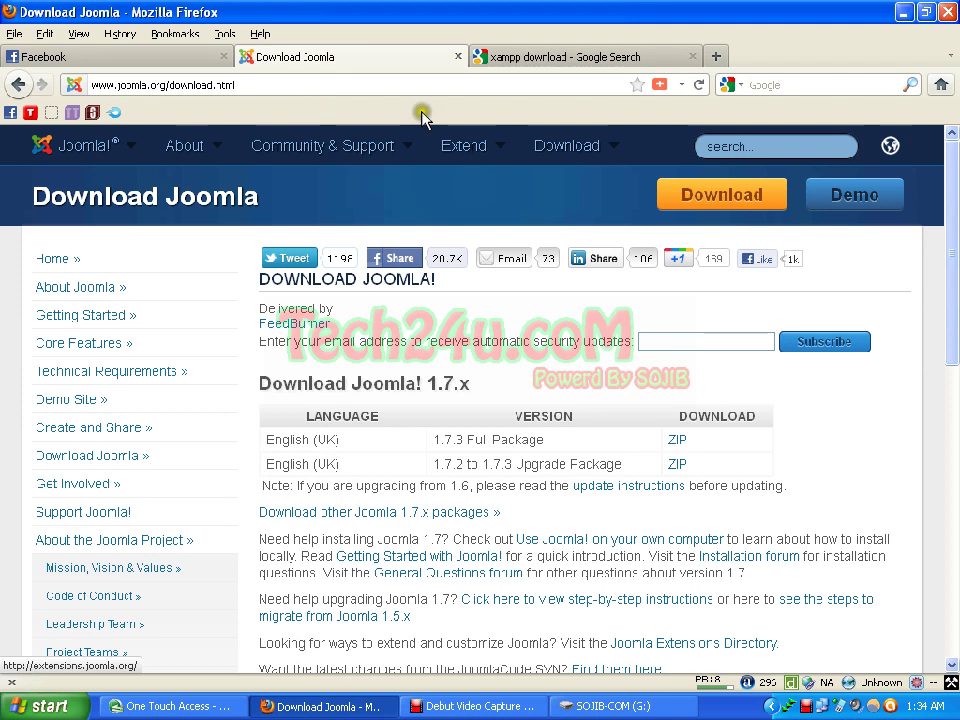
pyautogui.scroll(-2, 510, 165)
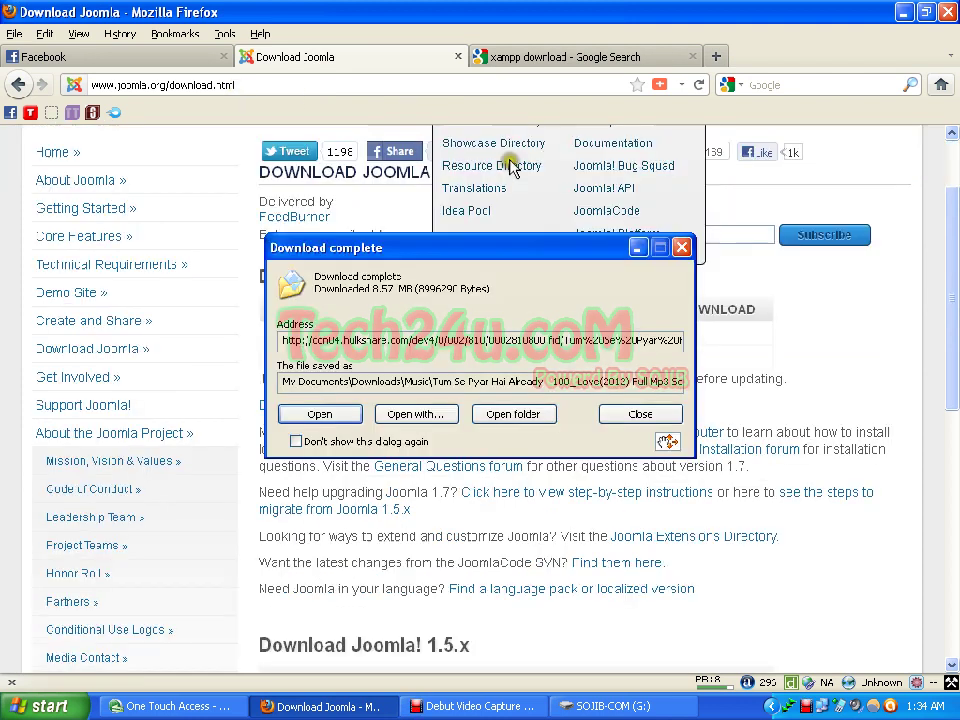
pyautogui.press('Escape')
pyautogui.scroll(2, 260, 143)
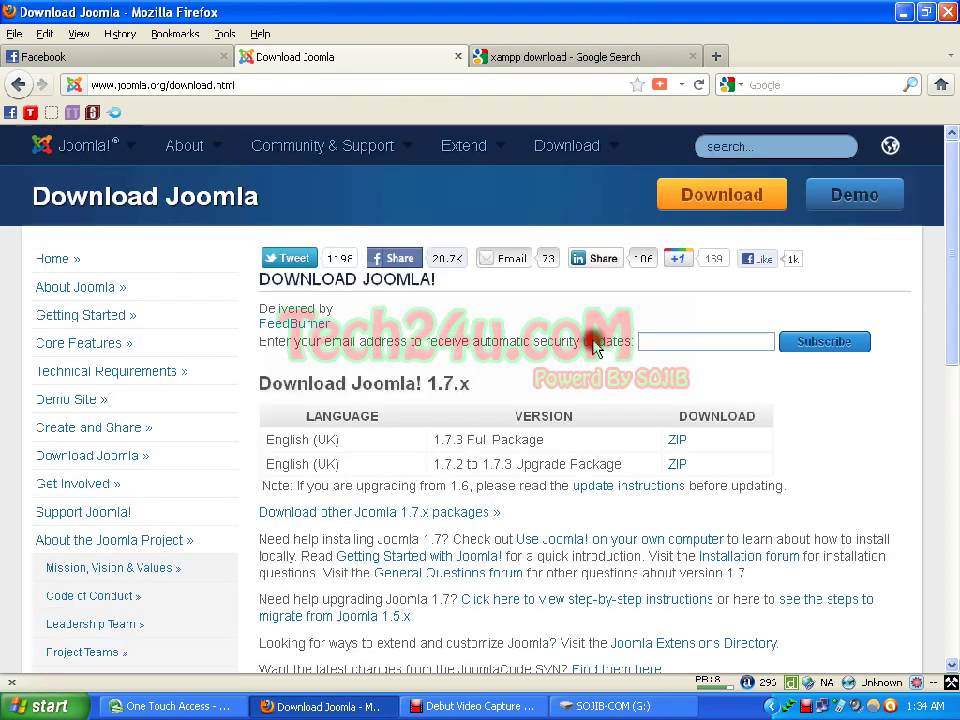
pyautogui.click(221, 87)
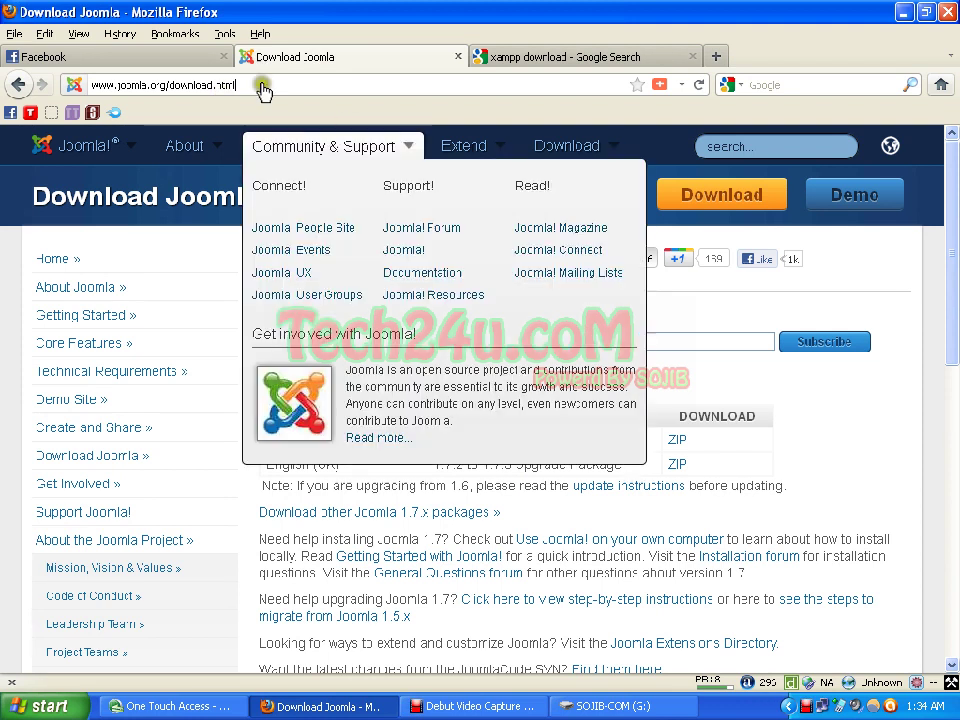
pyautogui.scroll(-4, 506, 257)
pyautogui.scroll(-2, 555, 320)
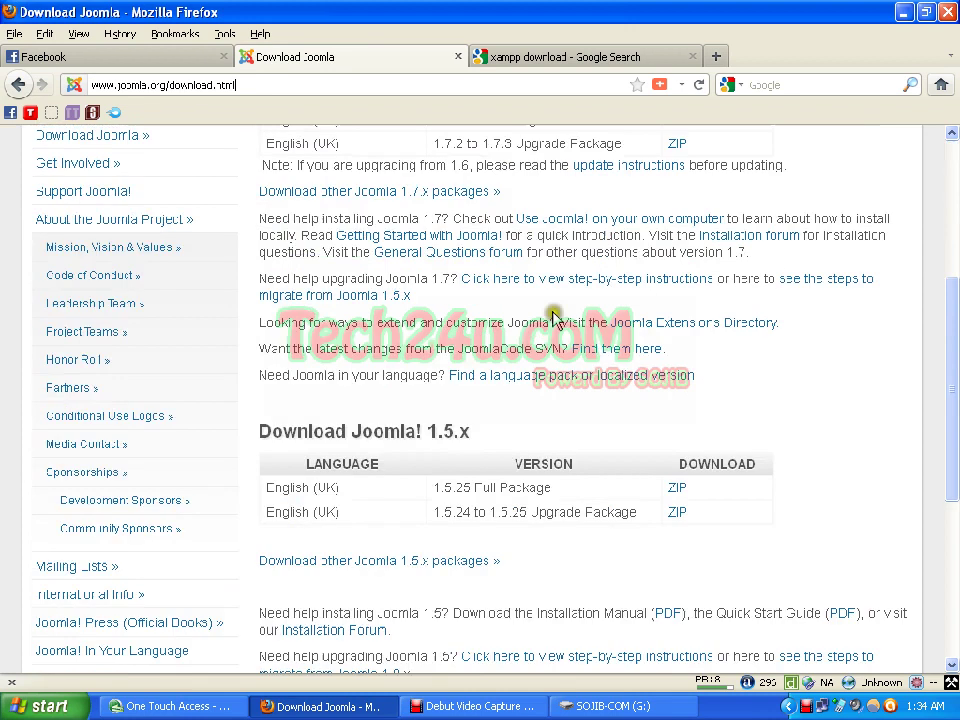
pyautogui.scroll(-2, 555, 320)
pyautogui.scroll(6, 575, 318)
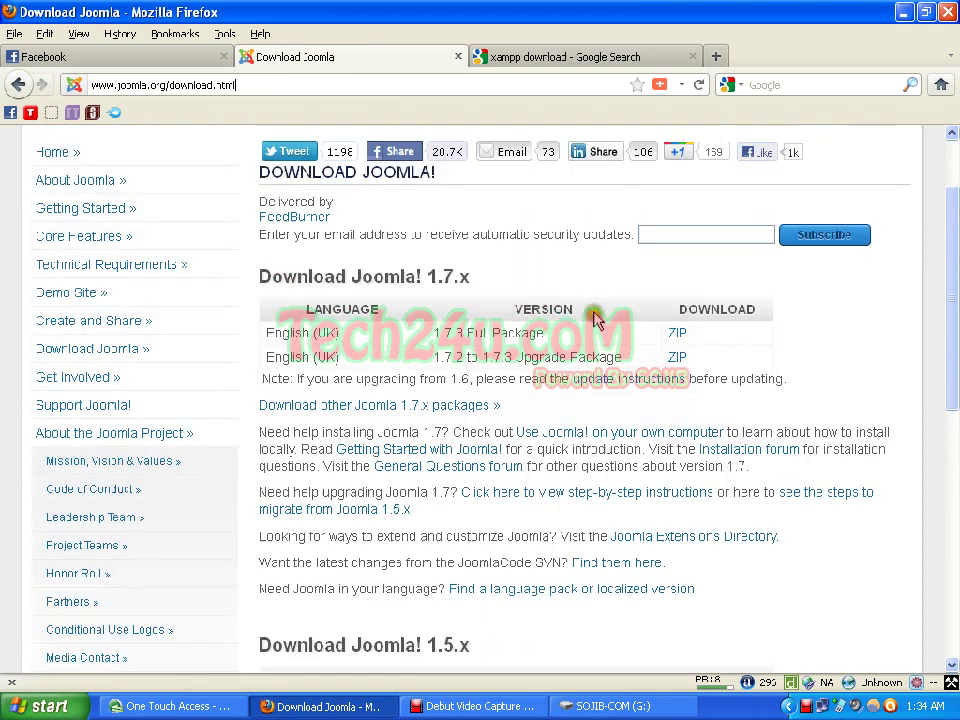
pyautogui.scroll(2, 595, 318)
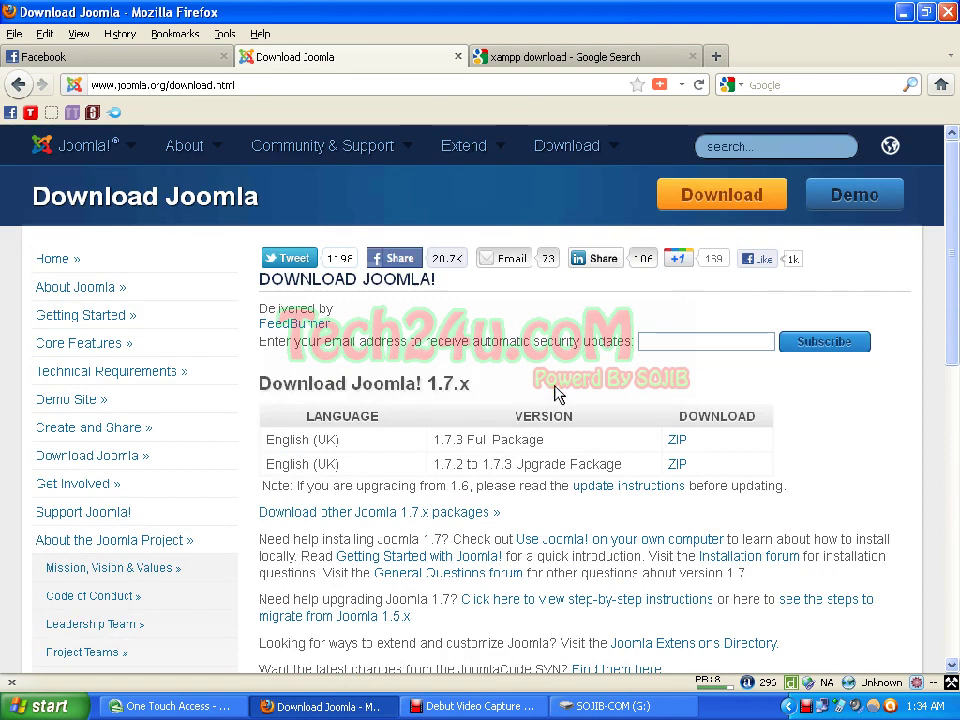
pyautogui.scroll(-2, 521, 404)
pyautogui.scroll(-4, 524, 412)
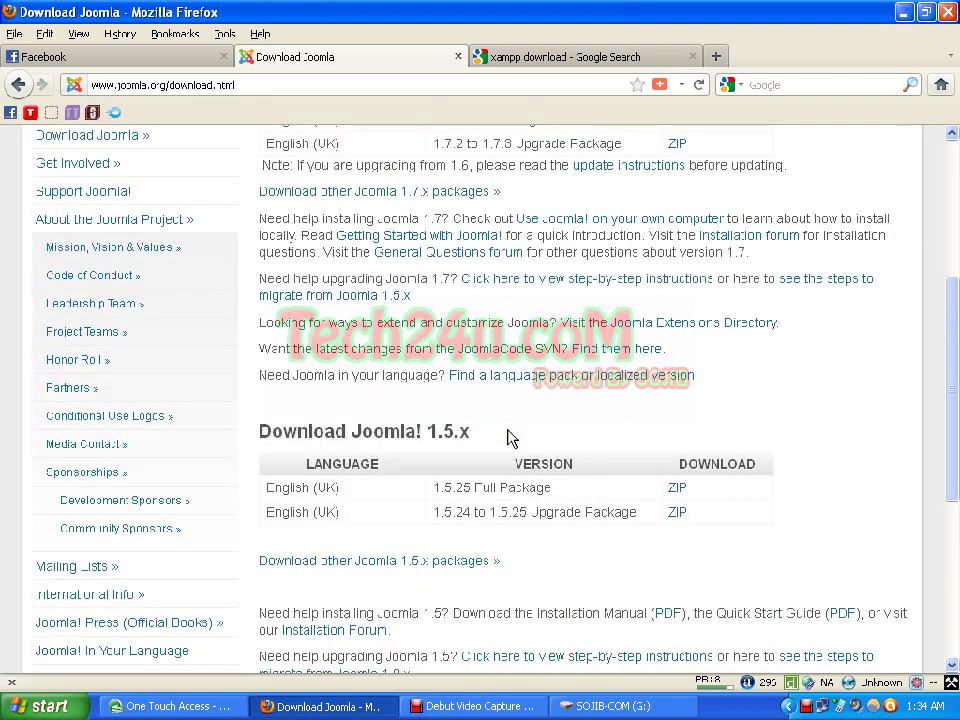
pyautogui.click(470, 512)
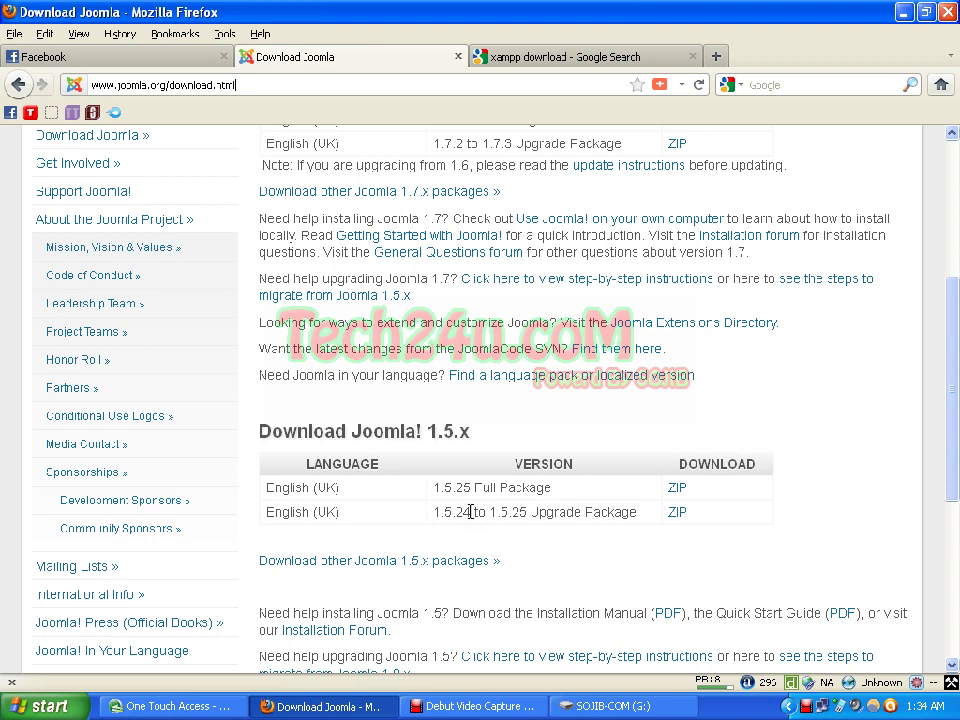
pyautogui.scroll(4, 470, 512)
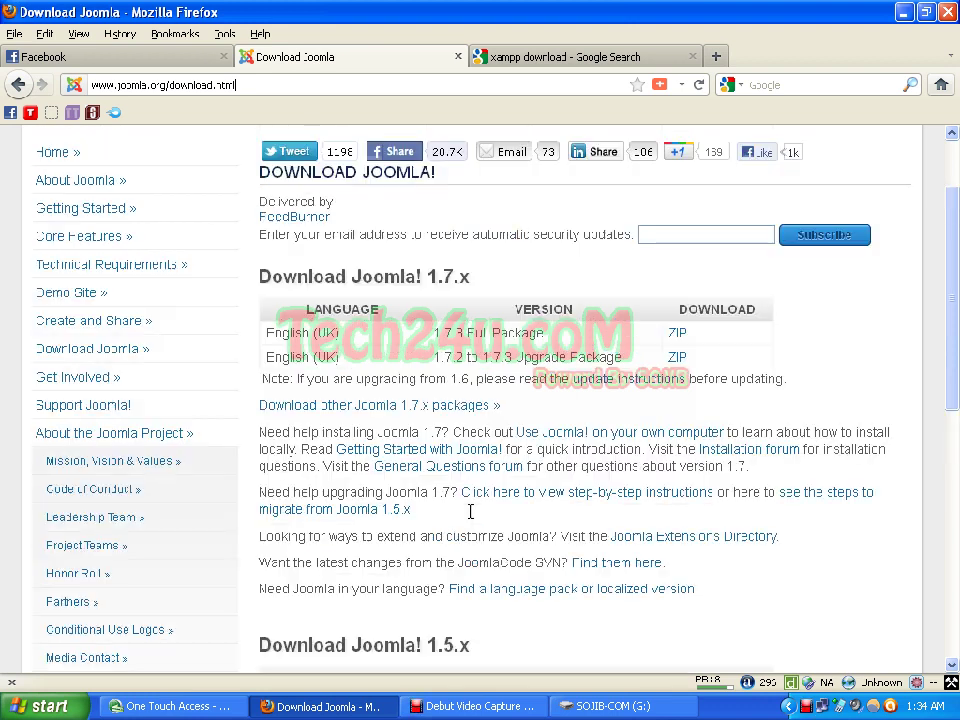
pyautogui.scroll(2, 470, 512)
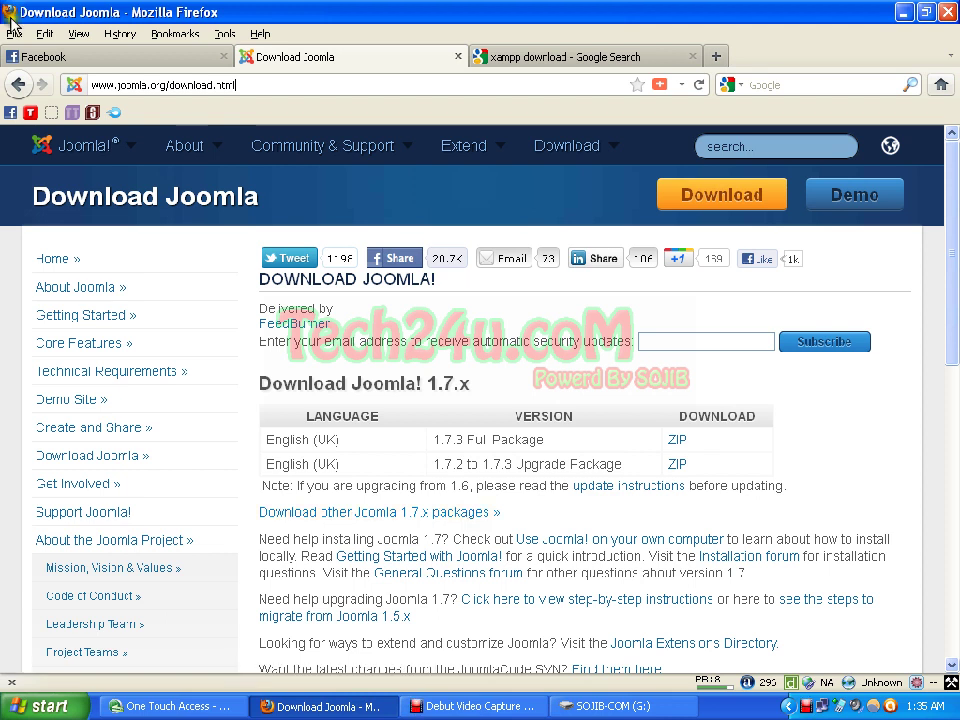
pyautogui.moveTo(575, 138)
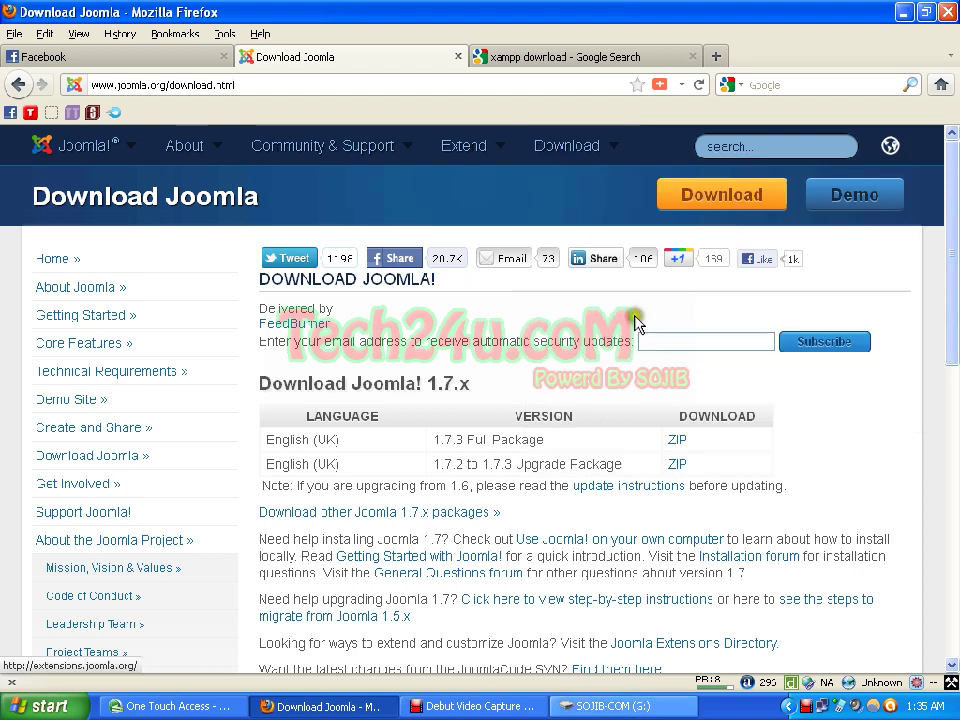
pyautogui.click(645, 706)
# Step: Browse the G: drive contents, selecting then deselecting the extracted Joomla package folder
pyautogui.rightClick(400, 327)
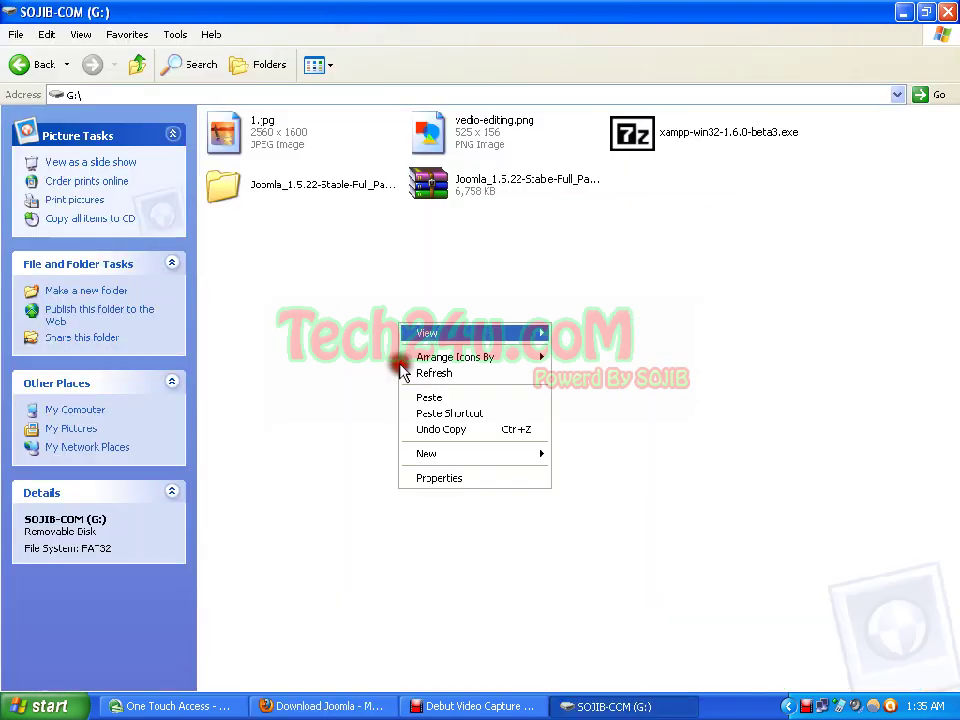
pyautogui.click(440, 378)
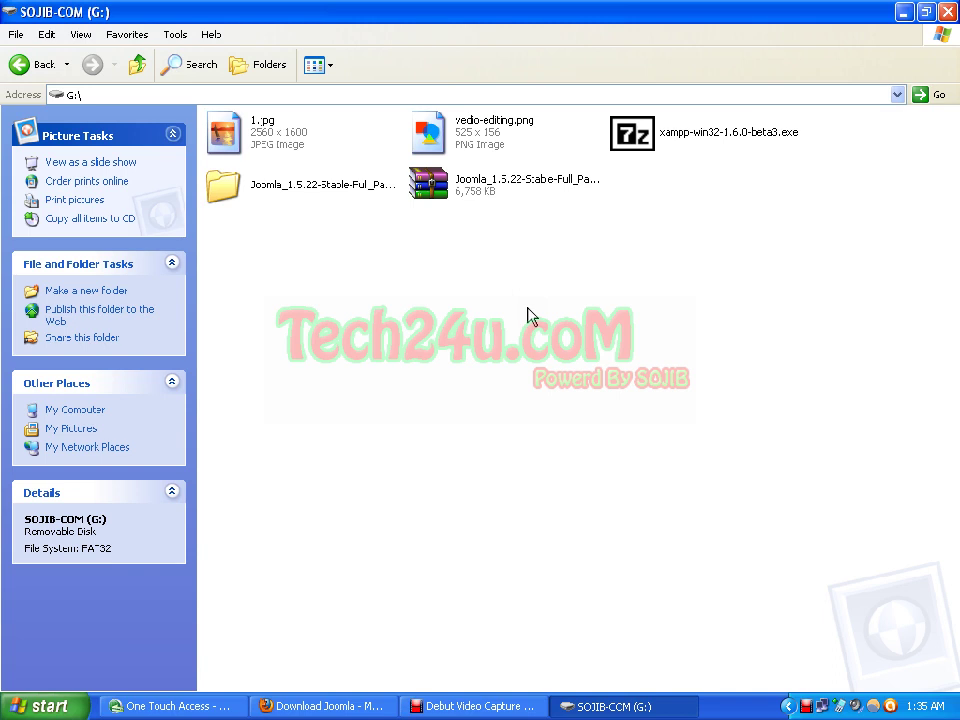
pyautogui.rightClick(641, 115)
pyautogui.click(561, 233)
pyautogui.click(437, 310)
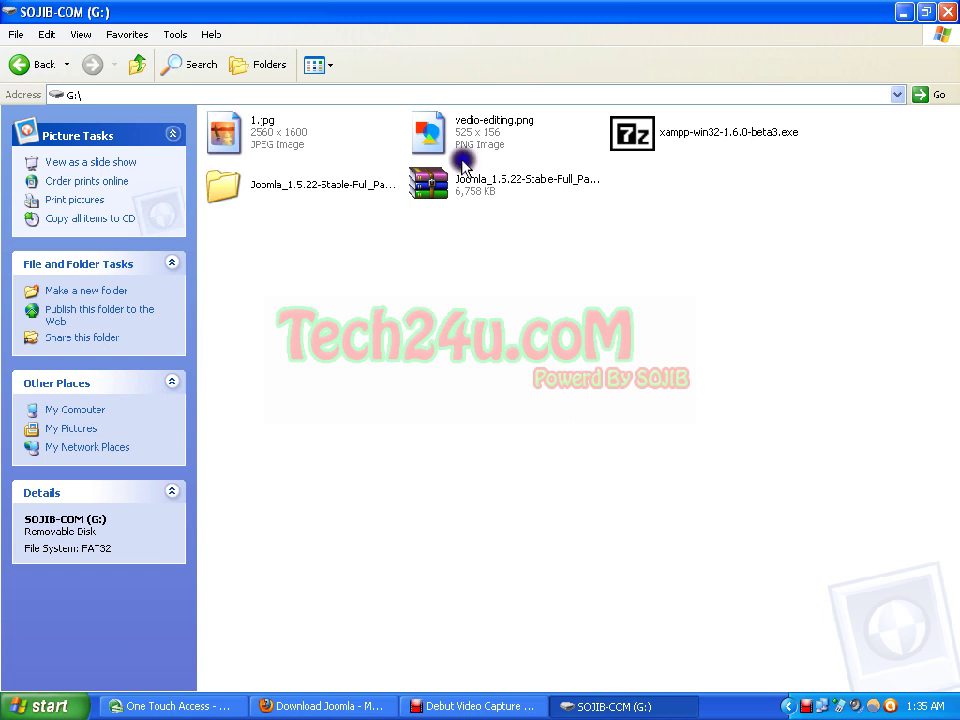
pyautogui.moveTo(323, 184); pyautogui.dragTo(480, 188)
pyautogui.click(315, 216)
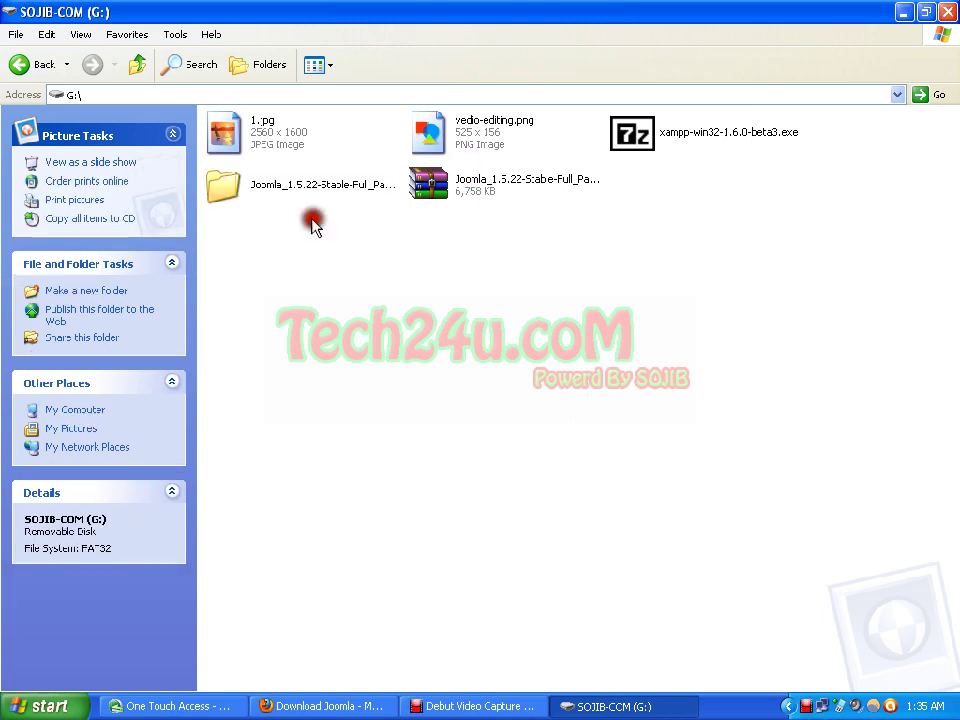
# Step: Rename the Joomla folder on G: to 'joomla1'
pyautogui.rightClick(296, 192)
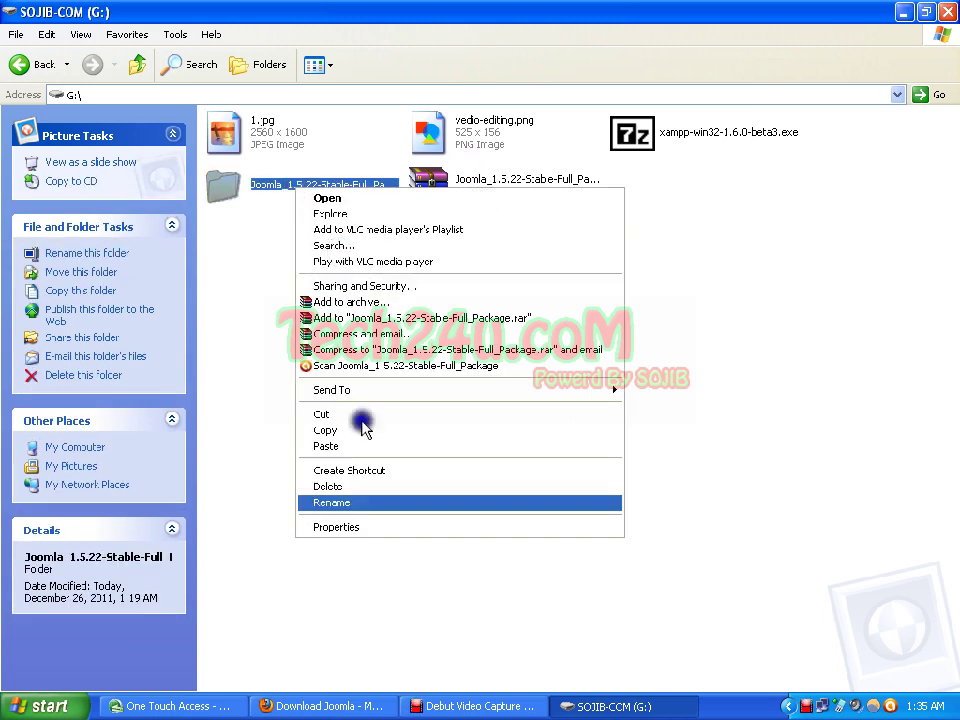
pyautogui.click(357, 504)
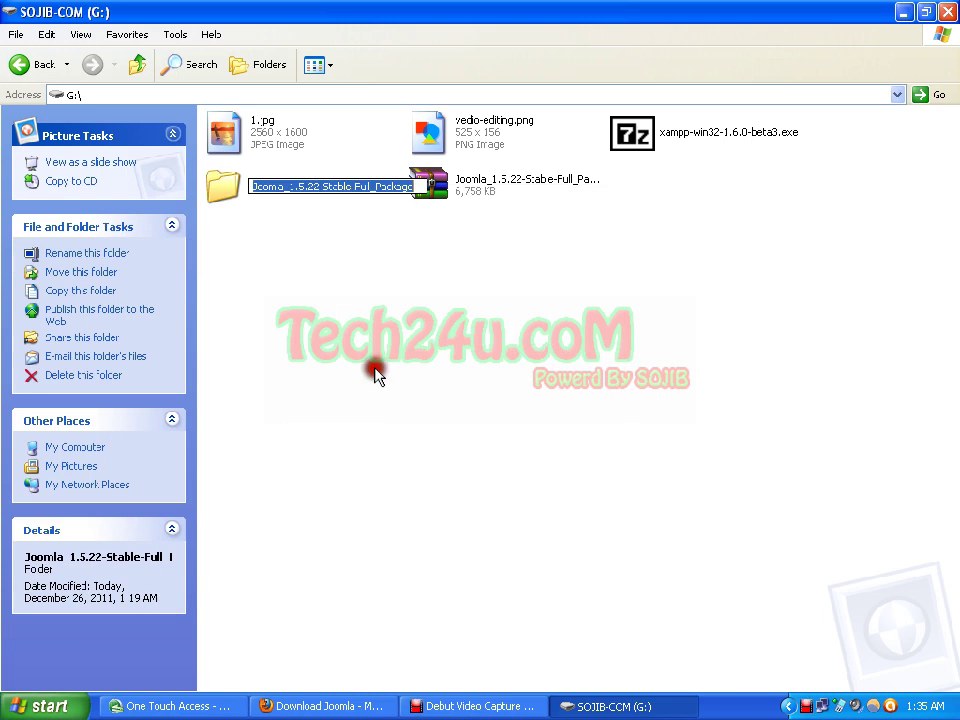
pyautogui.press('BackSpace')
pyautogui.write('j')
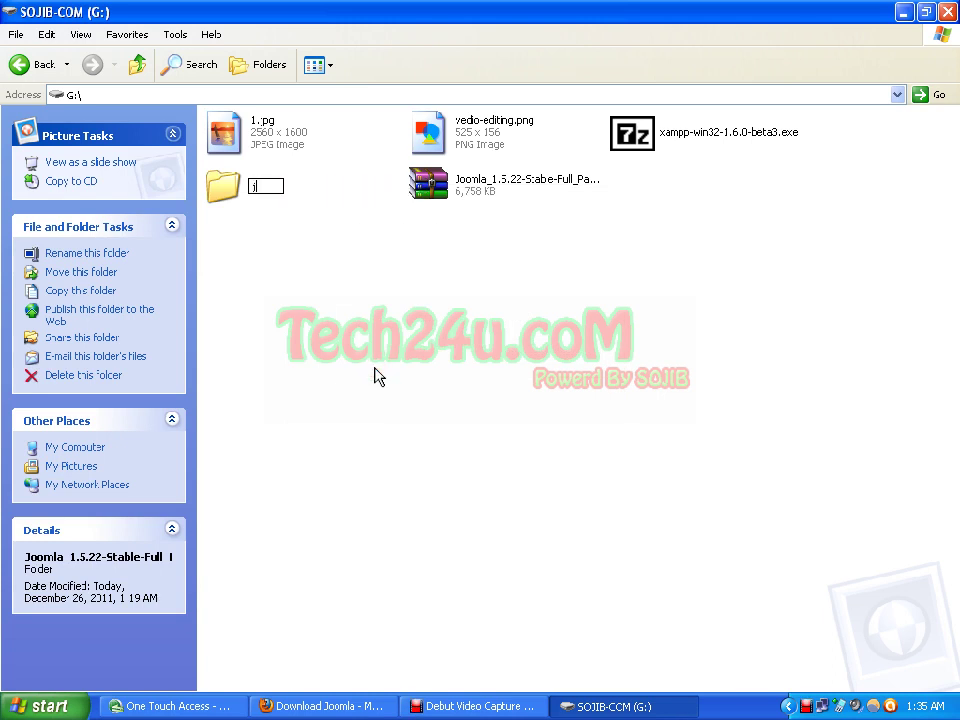
pyautogui.write('oomla1')
pyautogui.click(388, 336)
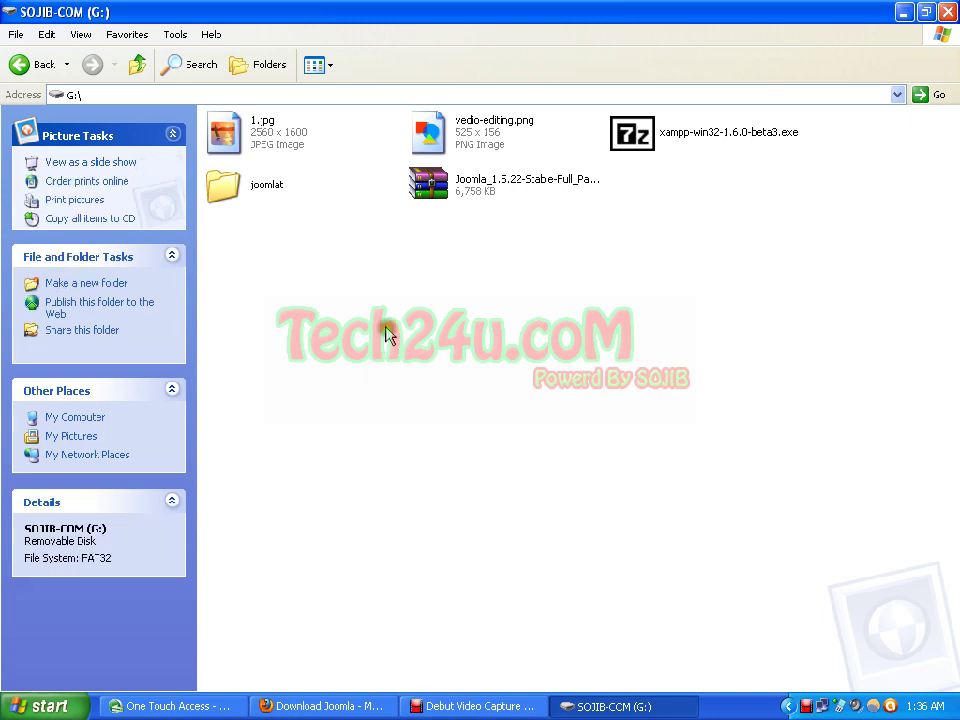
# Step: Refresh the G: drive, copy the joomlat folder, and close the drive window
pyautogui.rightClick(350, 289)
pyautogui.rightClick(333, 268)
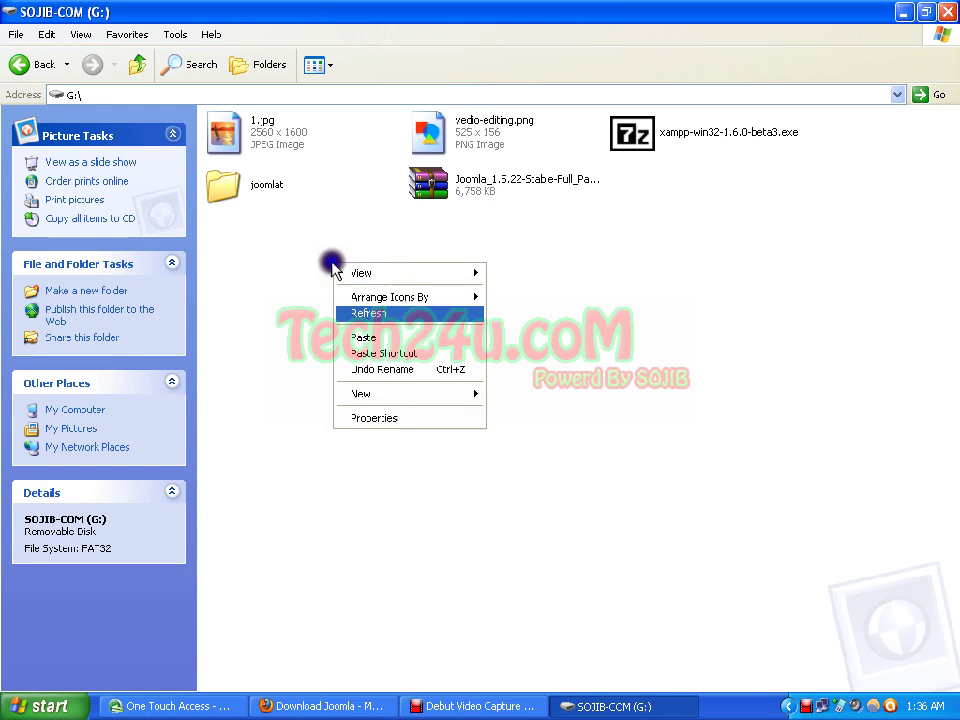
pyautogui.click(352, 312)
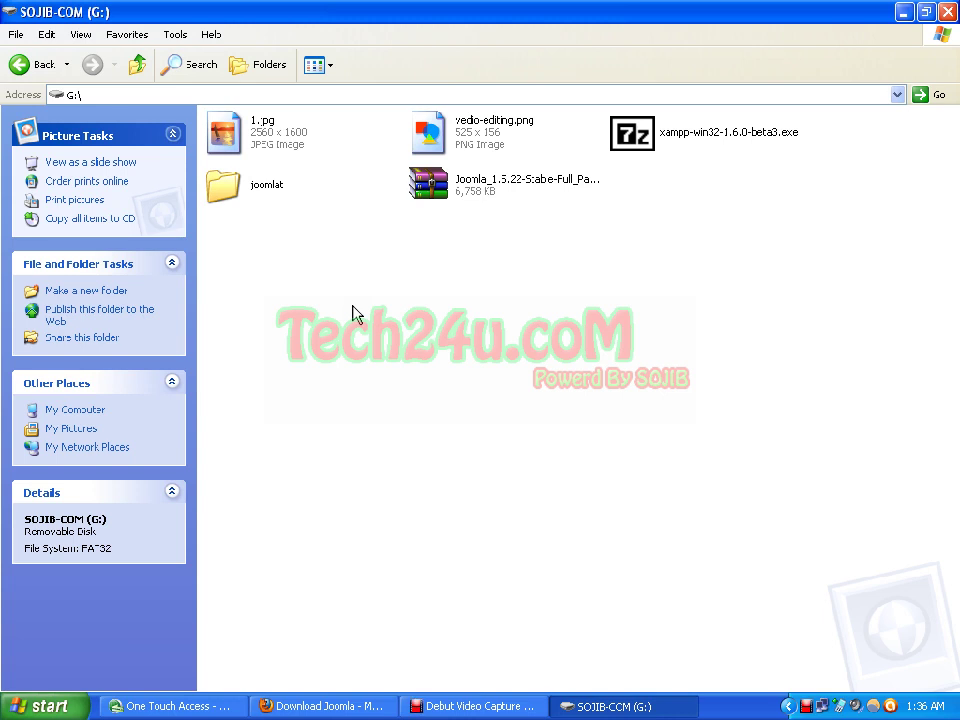
pyautogui.click(367, 287)
pyautogui.rightClick(268, 192)
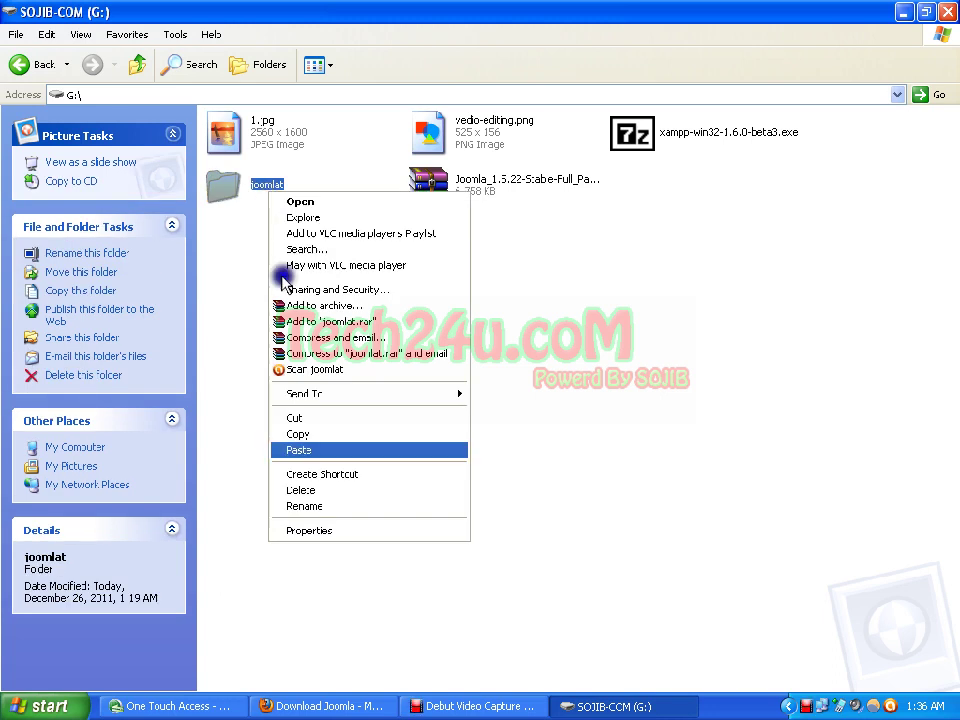
pyautogui.click(311, 441)
pyautogui.rightClick(657, 277)
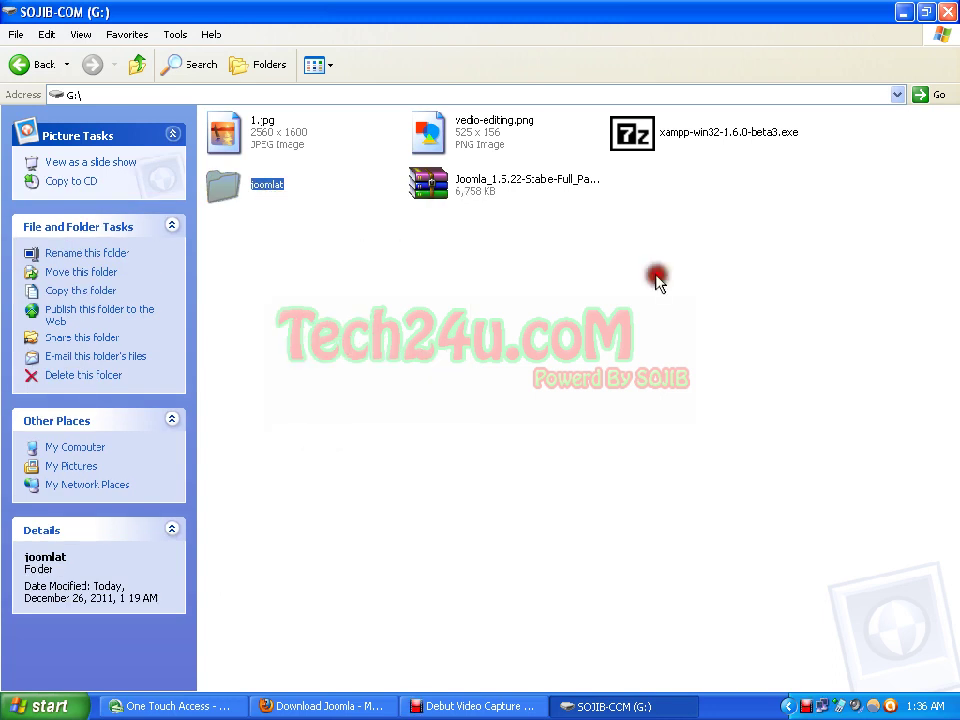
pyautogui.click(945, 13)
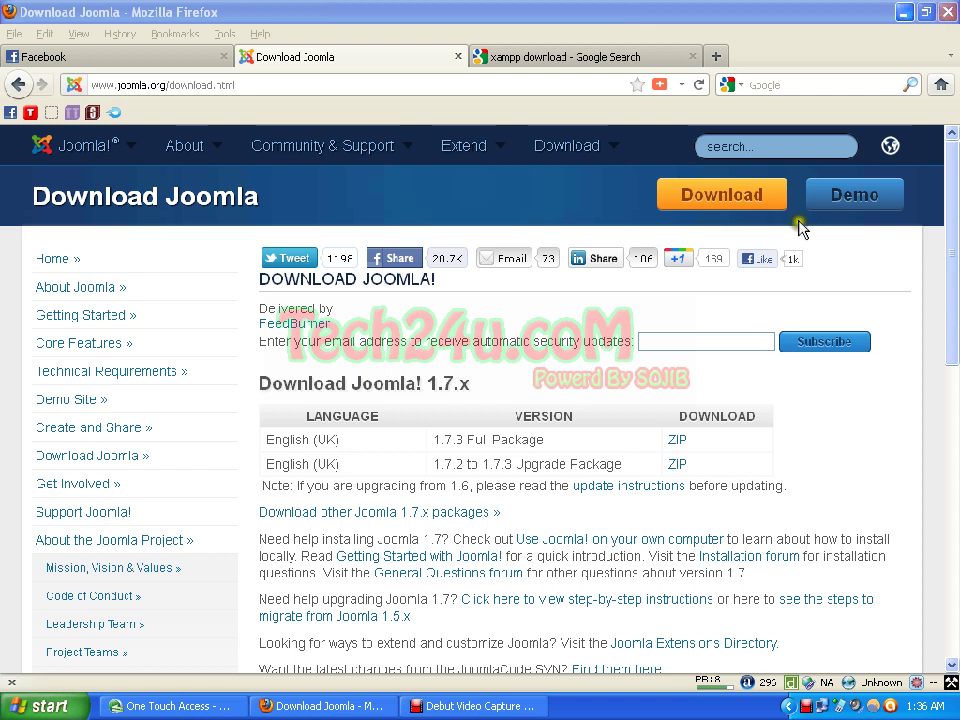
# Step: Open E:\xampp\htdocs in Explorer and paste the copied joomlat folder there
pyautogui.click(904, 12)
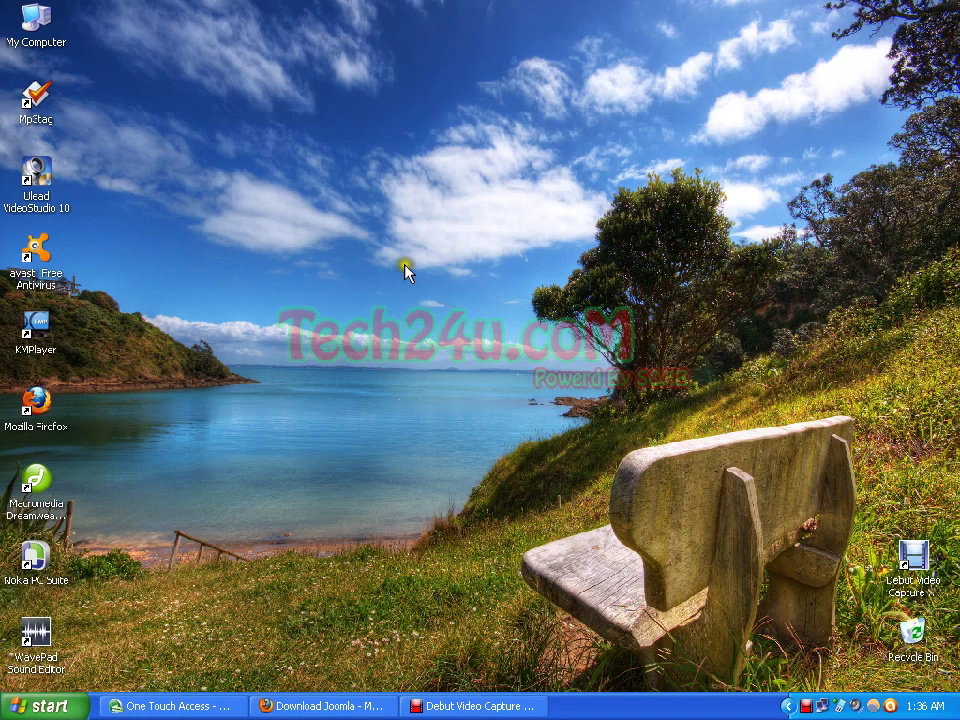
pyautogui.press('super+e')
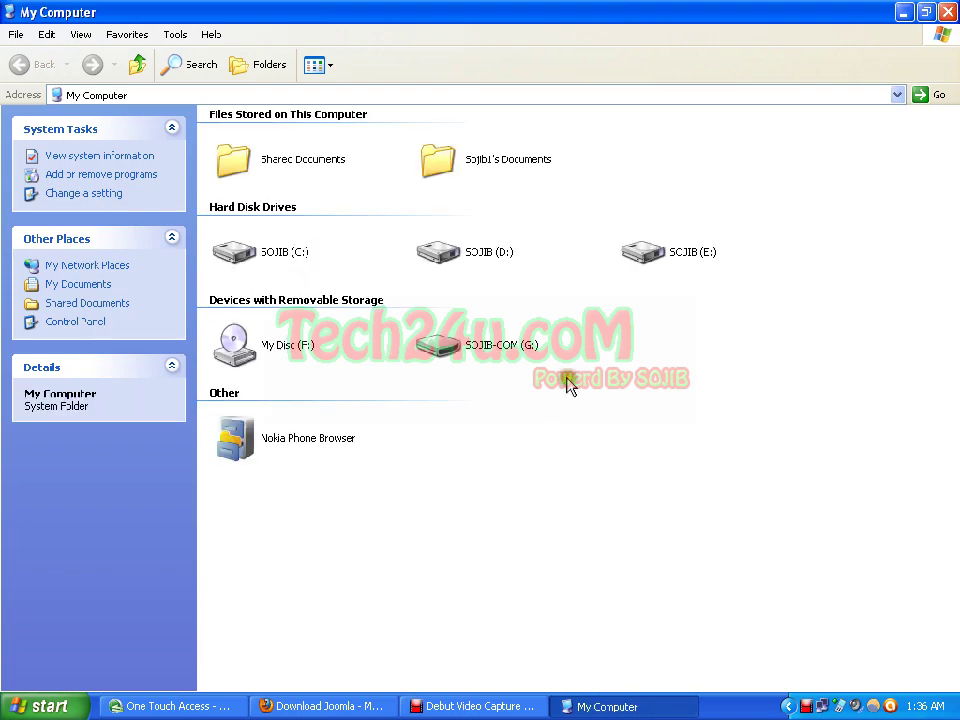
pyautogui.click(660, 256)
pyautogui.doubleClick(663, 258)
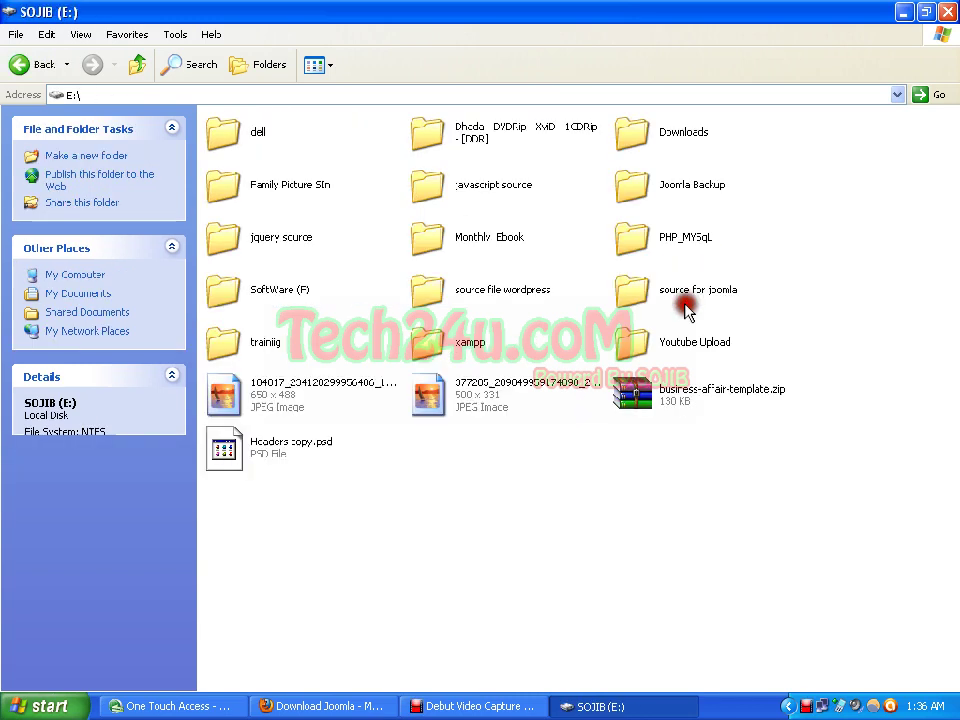
pyautogui.click(452, 352)
pyautogui.doubleClick(455, 352)
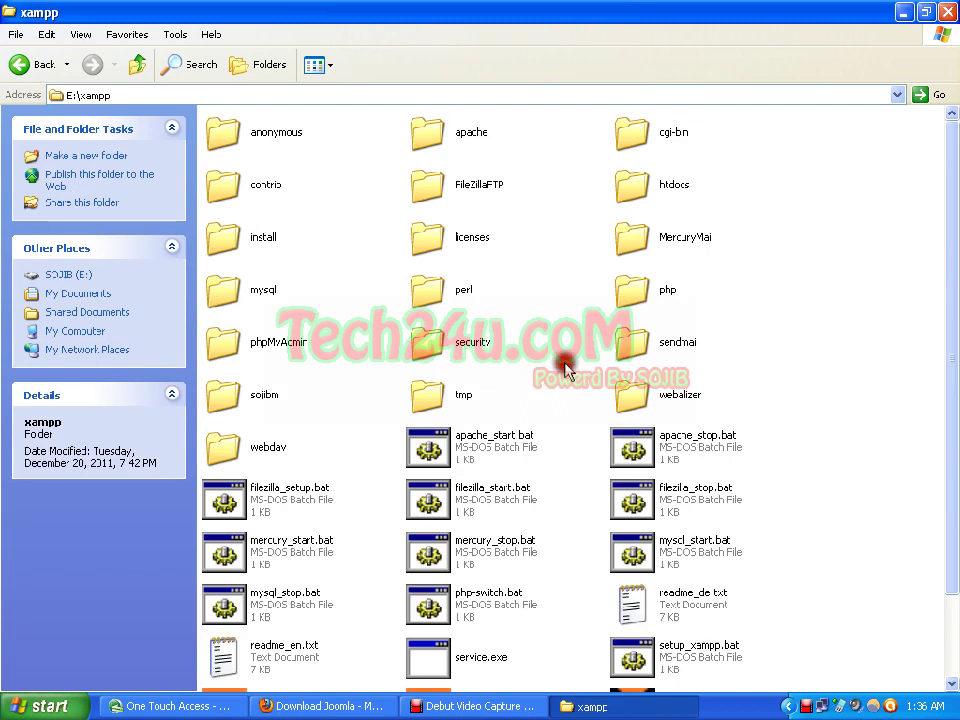
pyautogui.doubleClick(636, 195)
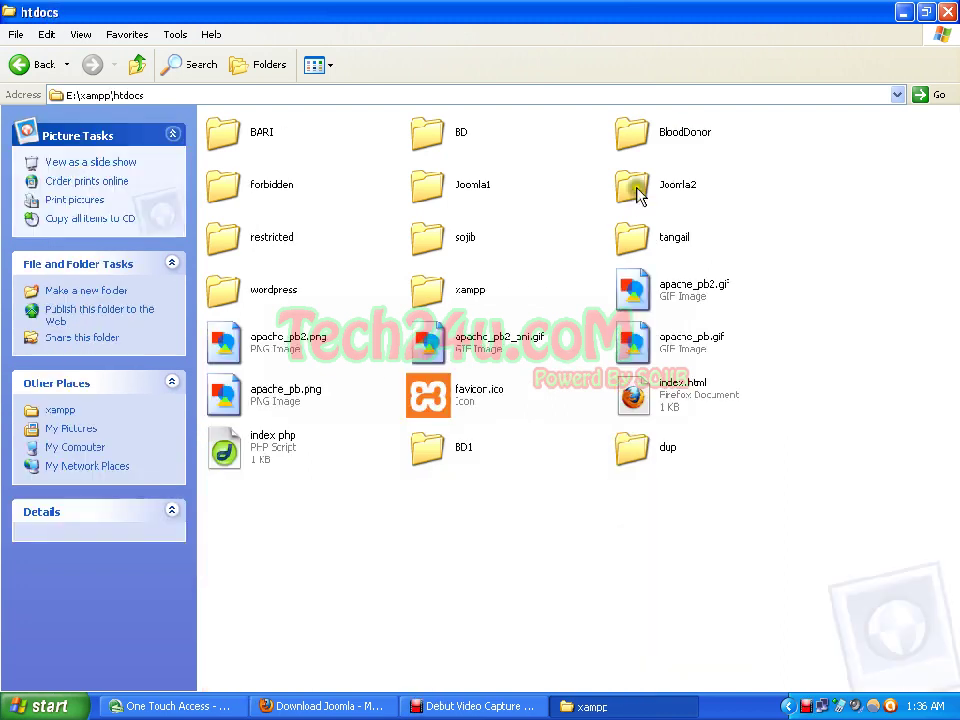
pyautogui.rightClick(455, 583)
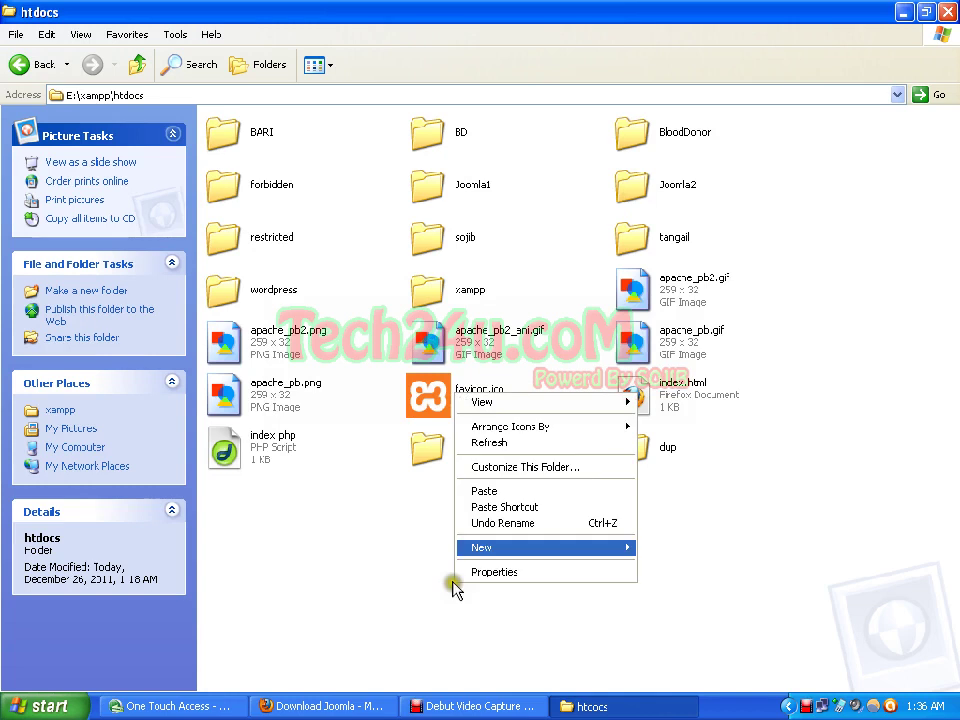
pyautogui.click(486, 490)
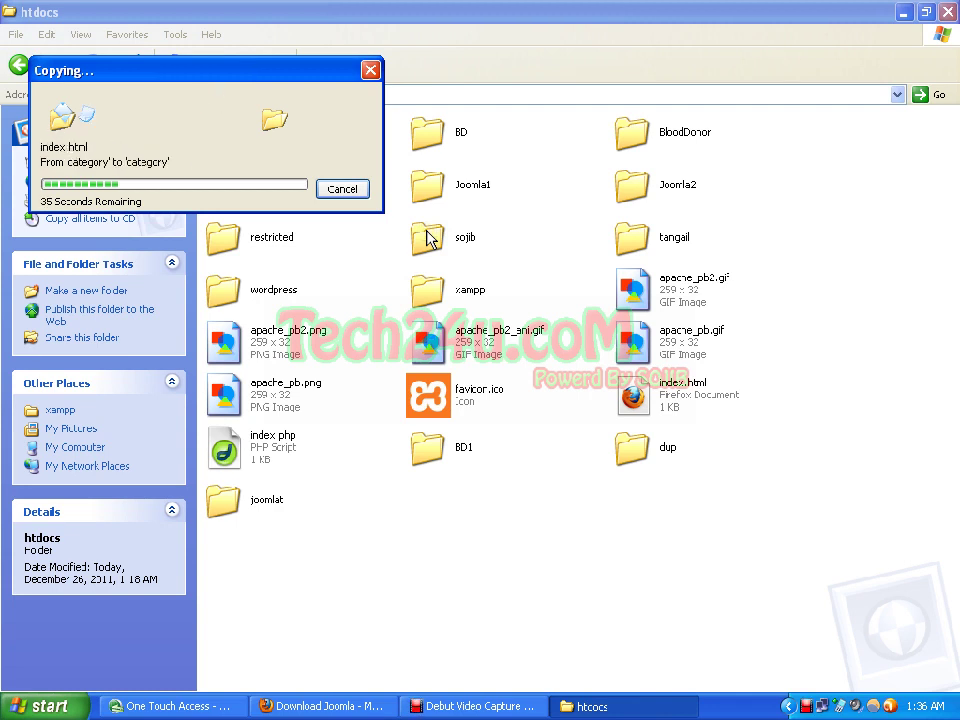
# Step: Refresh the htdocs listing once the joomlat copy completes, then return to Firefox
pyautogui.click(590, 330)
pyautogui.rightClick(538, 527)
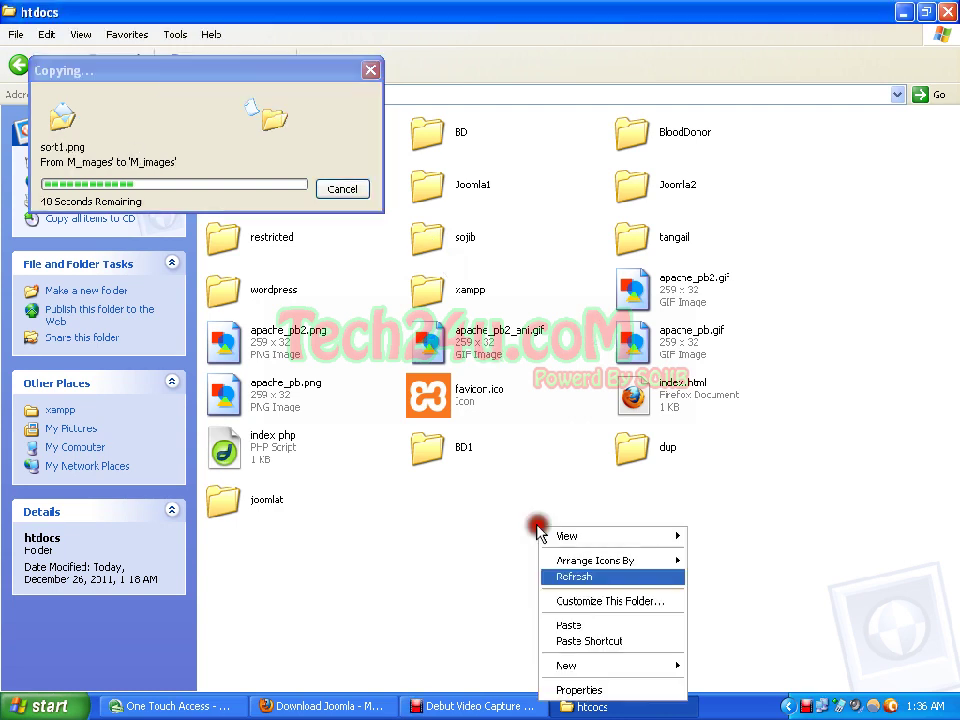
pyautogui.click(645, 499)
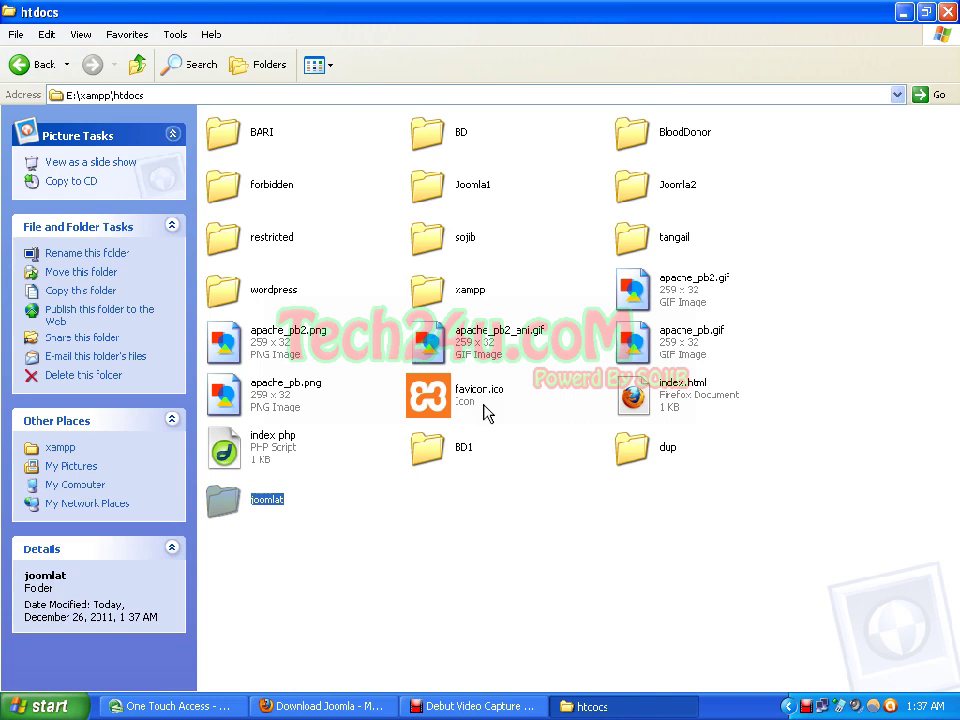
pyautogui.click(352, 702)
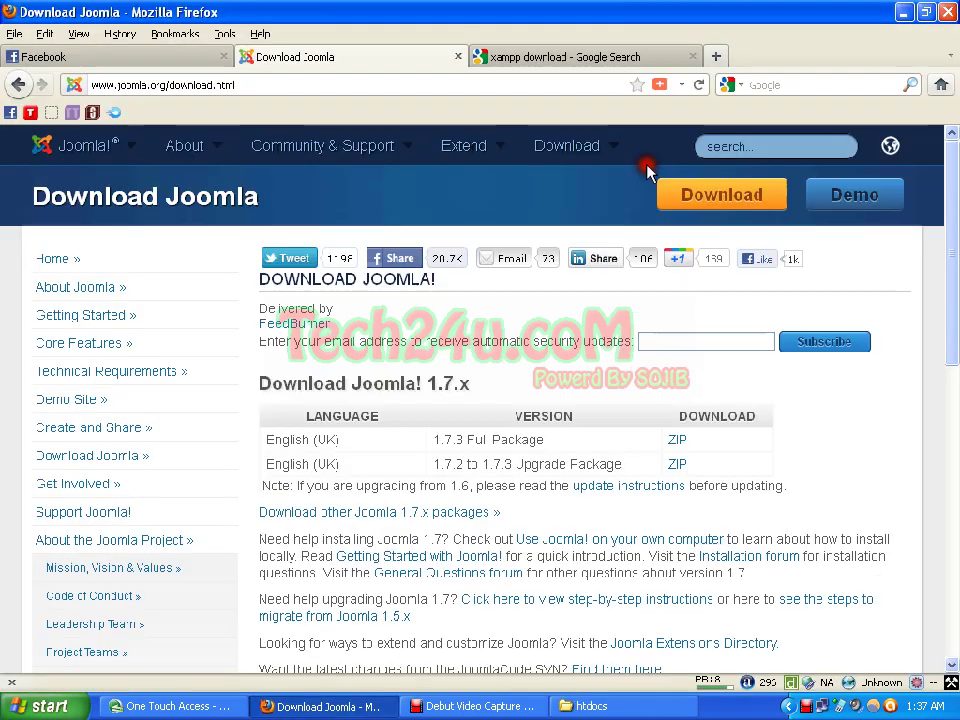
# Step: Open a new Firefox tab, then minimize Firefox and refresh the htdocs listing showing joomlat
pyautogui.click(710, 58)
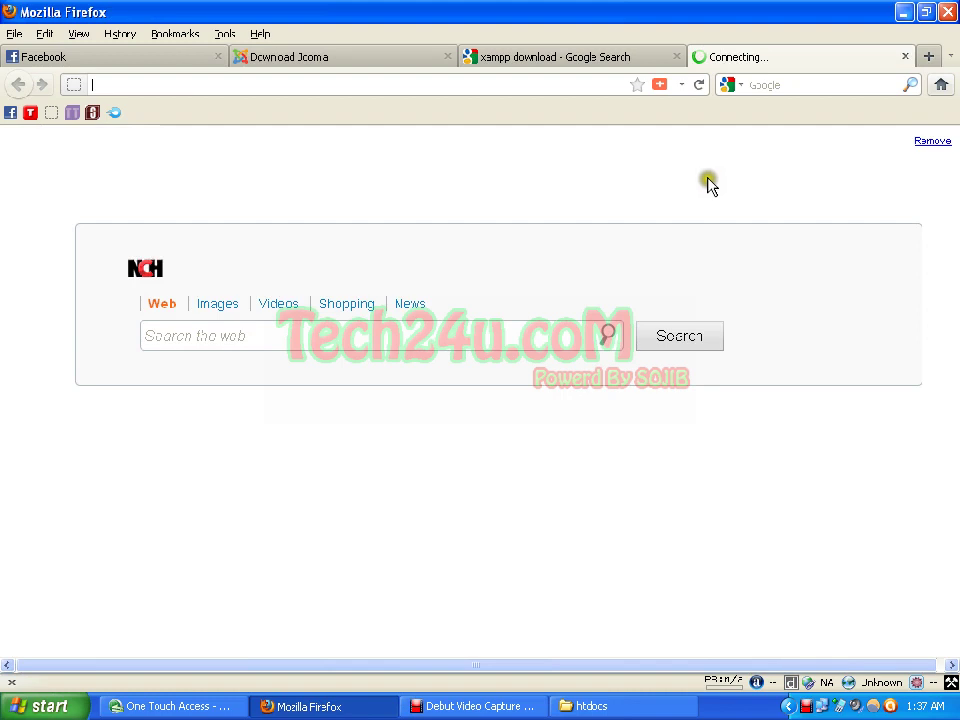
pyautogui.click(903, 12)
pyautogui.click(556, 519)
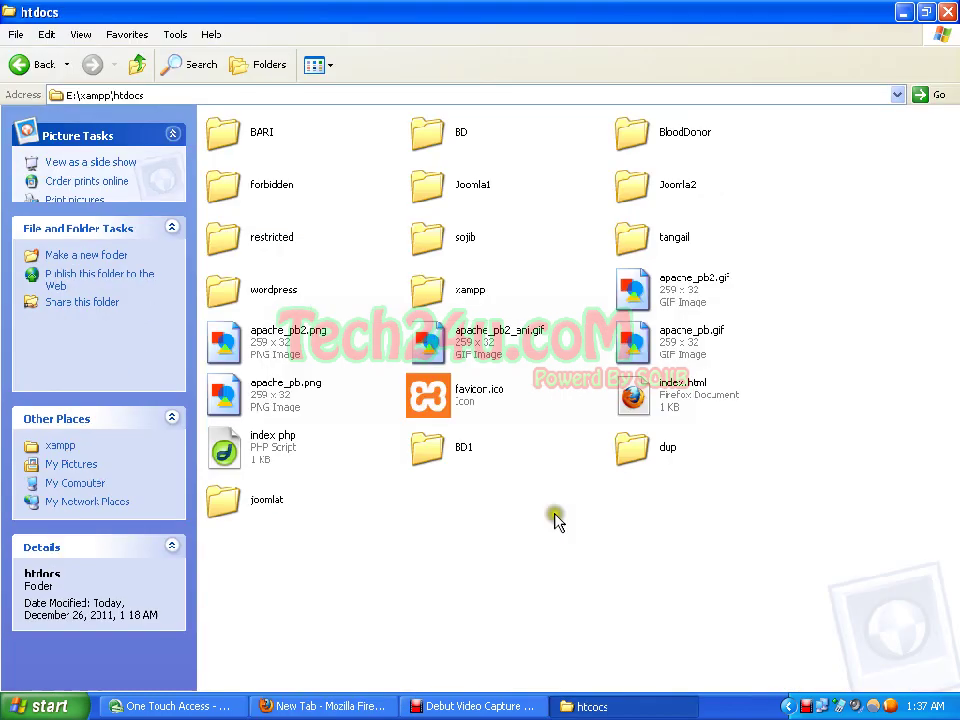
pyautogui.rightClick(350, 490)
pyautogui.click(380, 537)
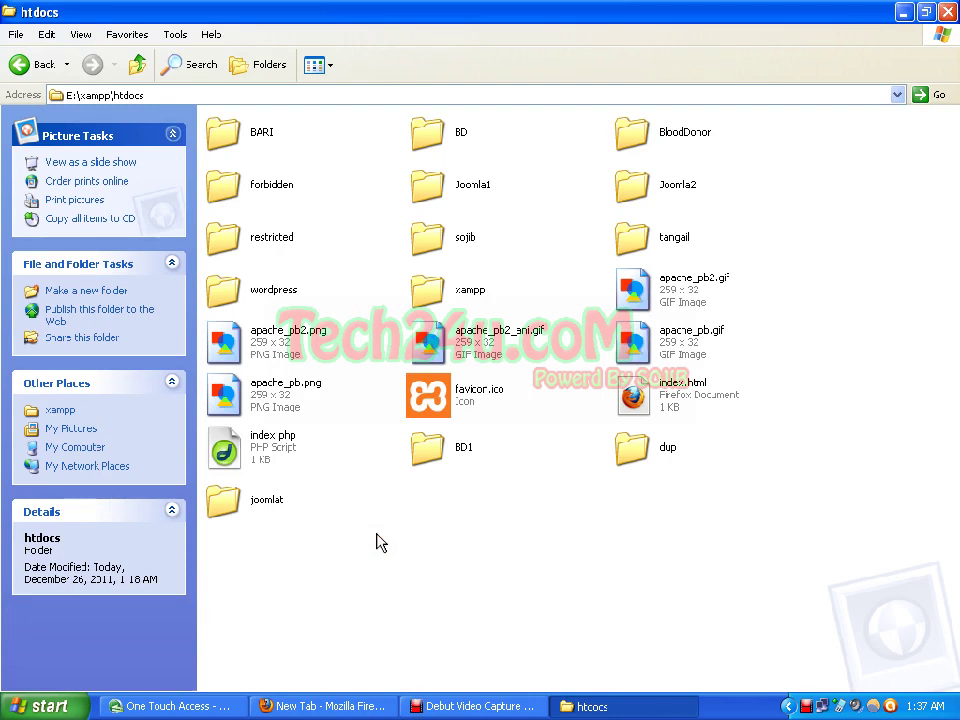
# Step: Navigate back to E:\xampp and run xampp-control.exe
pyautogui.click(137, 66)
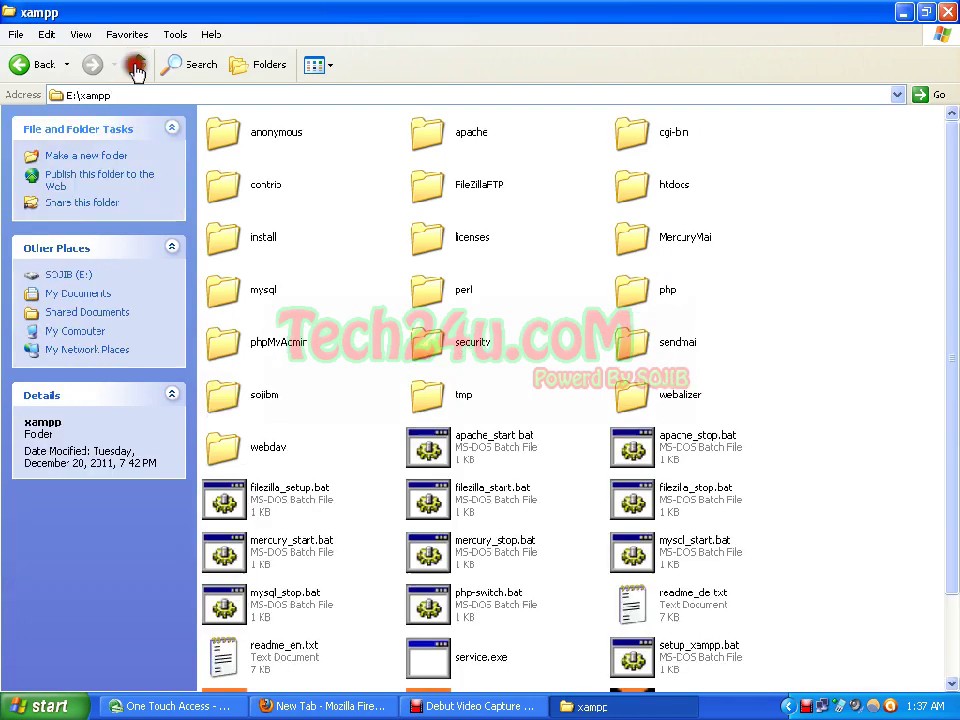
pyautogui.press('BackSpace')
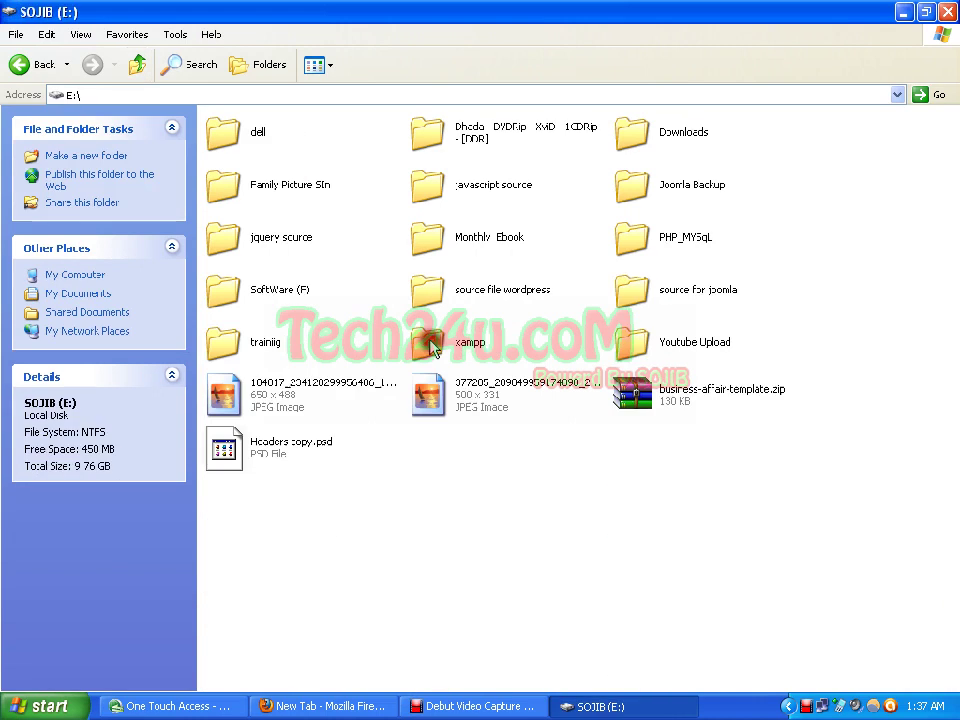
pyautogui.doubleClick(429, 336)
pyautogui.scroll(-2, 500, 380)
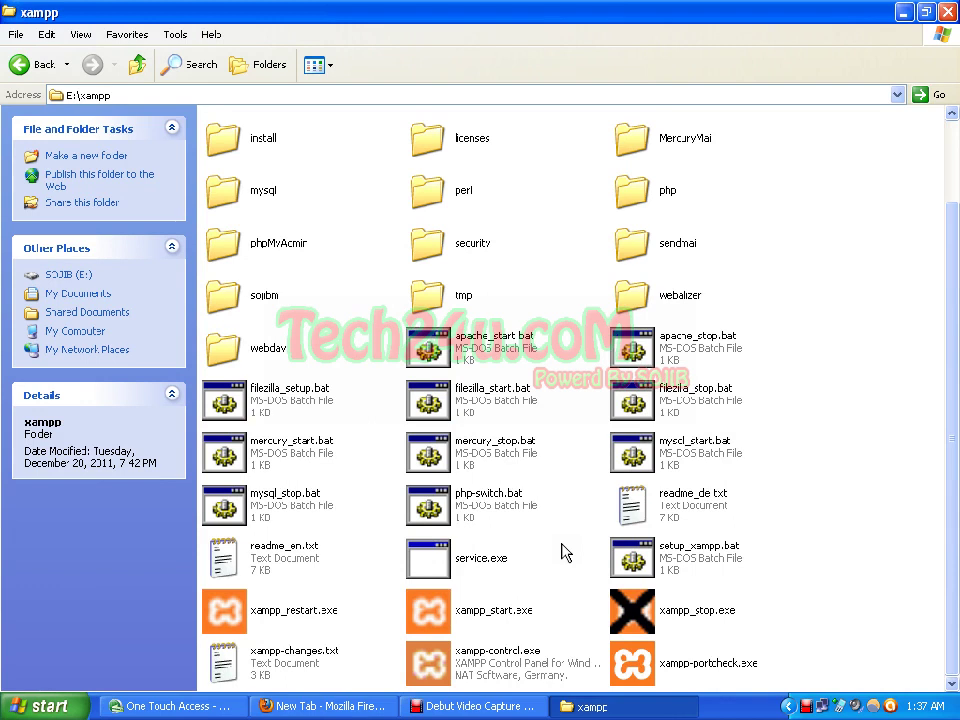
pyautogui.click(548, 643)
pyautogui.doubleClick(527, 651)
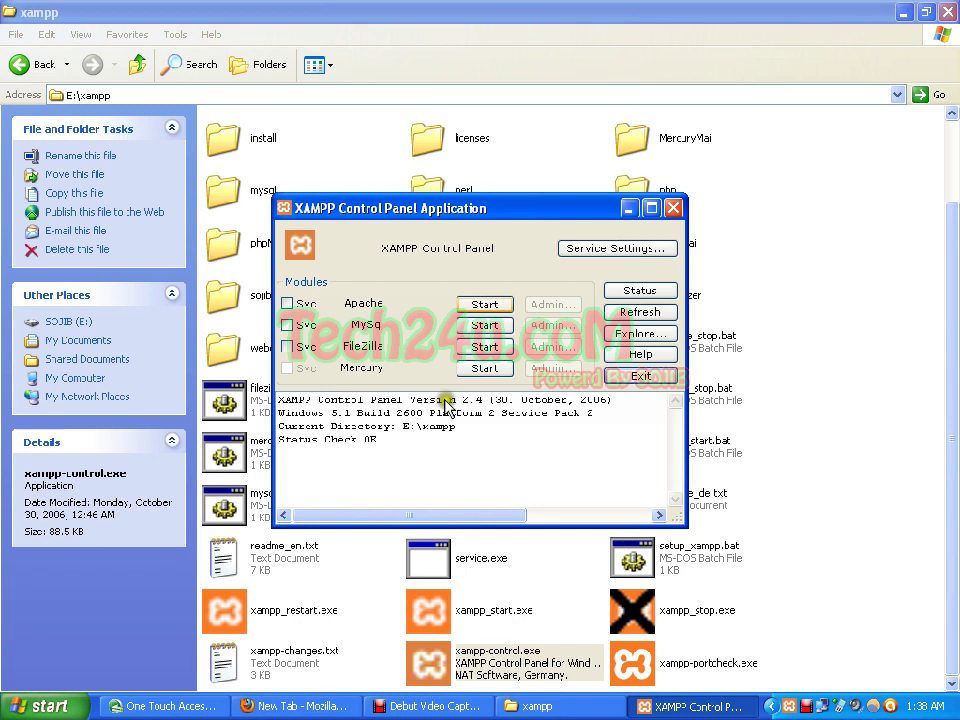
# Step: Start the Apache and MySql servers, then close the XAMPP Control Panel window
pyautogui.click(486, 306)
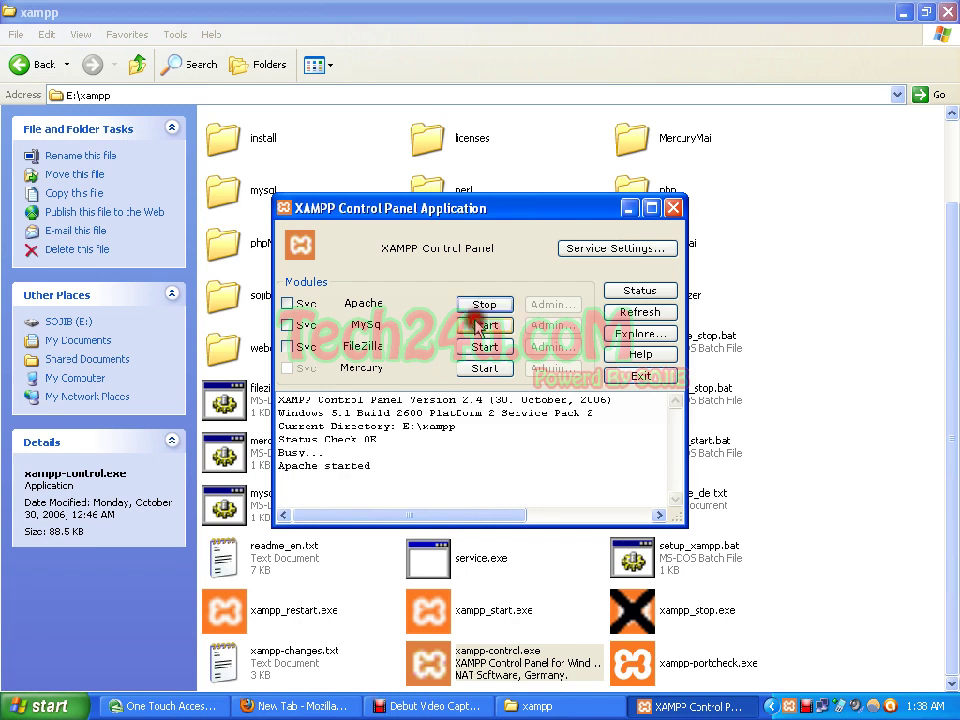
pyautogui.click(476, 327)
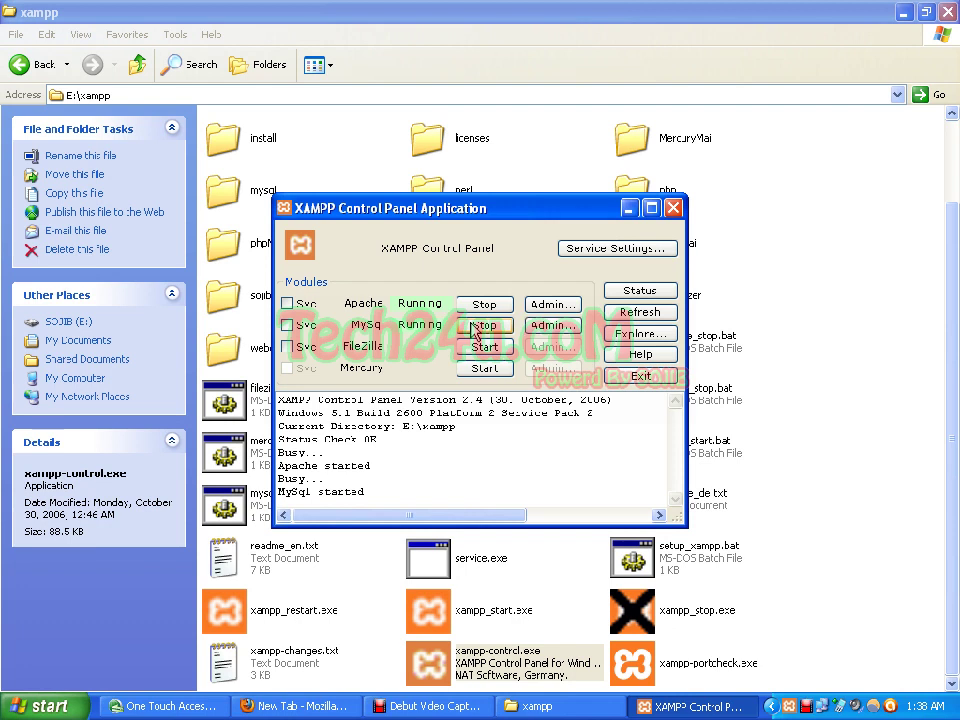
pyautogui.click(672, 208)
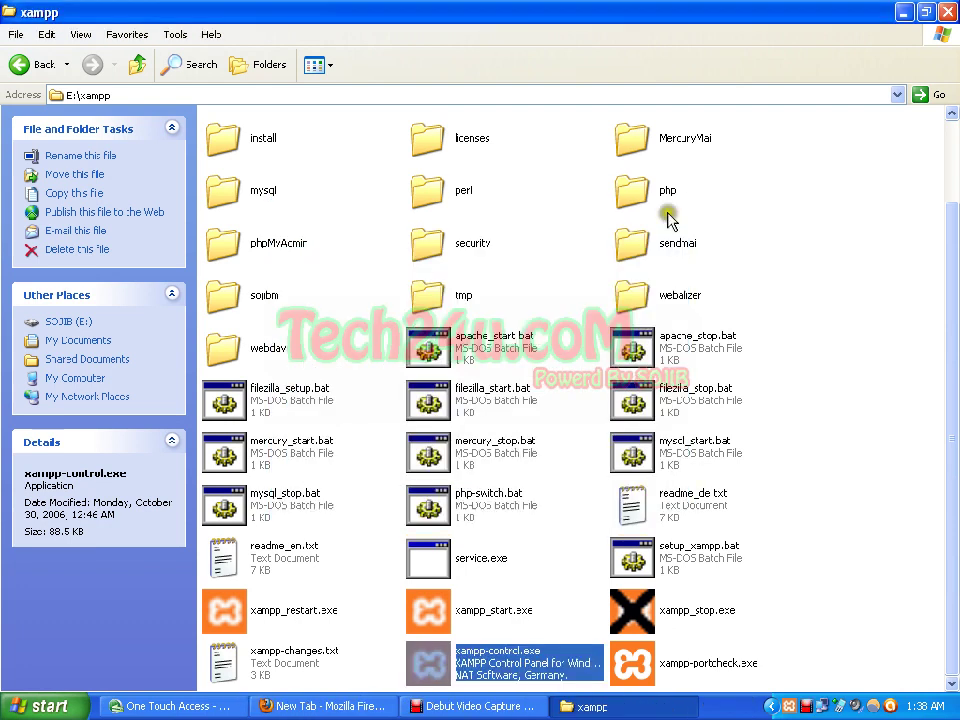
# Step: Load localhost/joomlat in Firefox to open the Joomla 1.5.22 installer
pyautogui.click(320, 706)
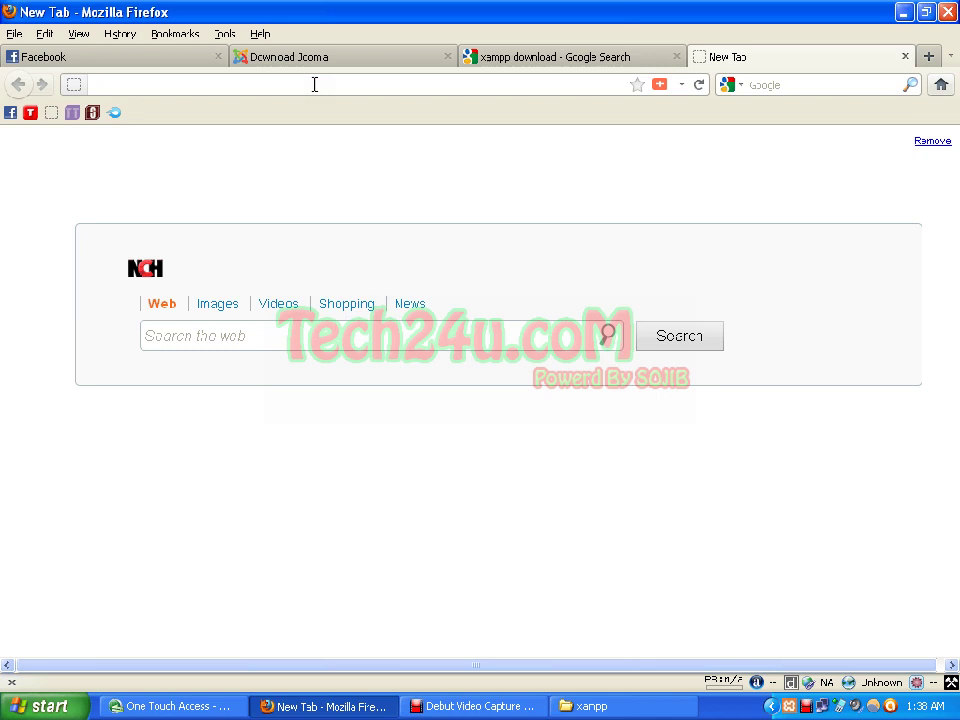
pyautogui.write('local')
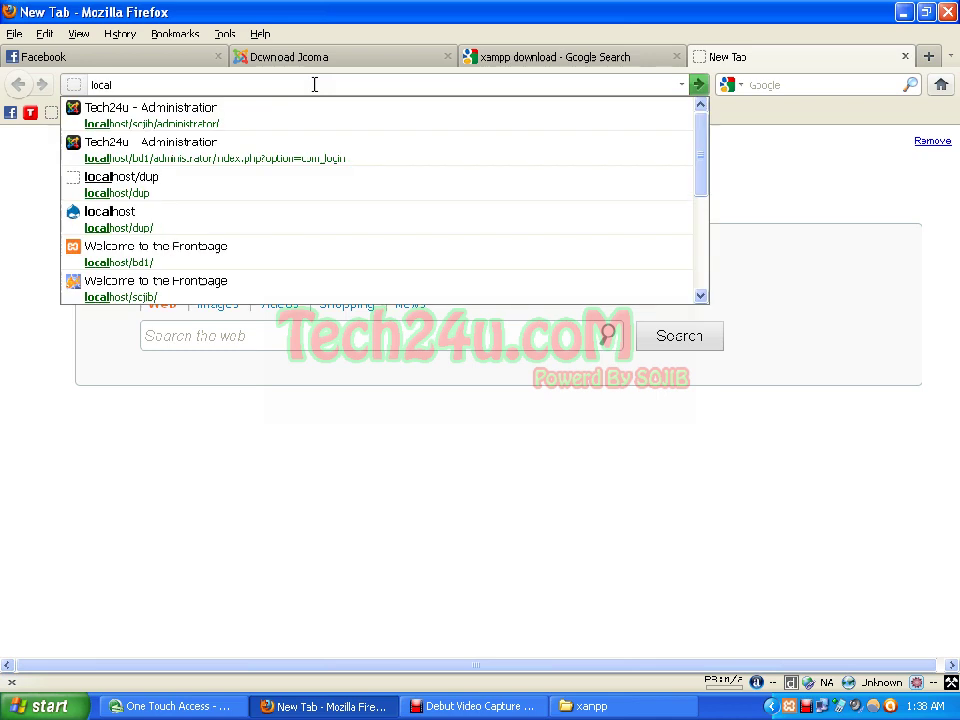
pyautogui.write('host')
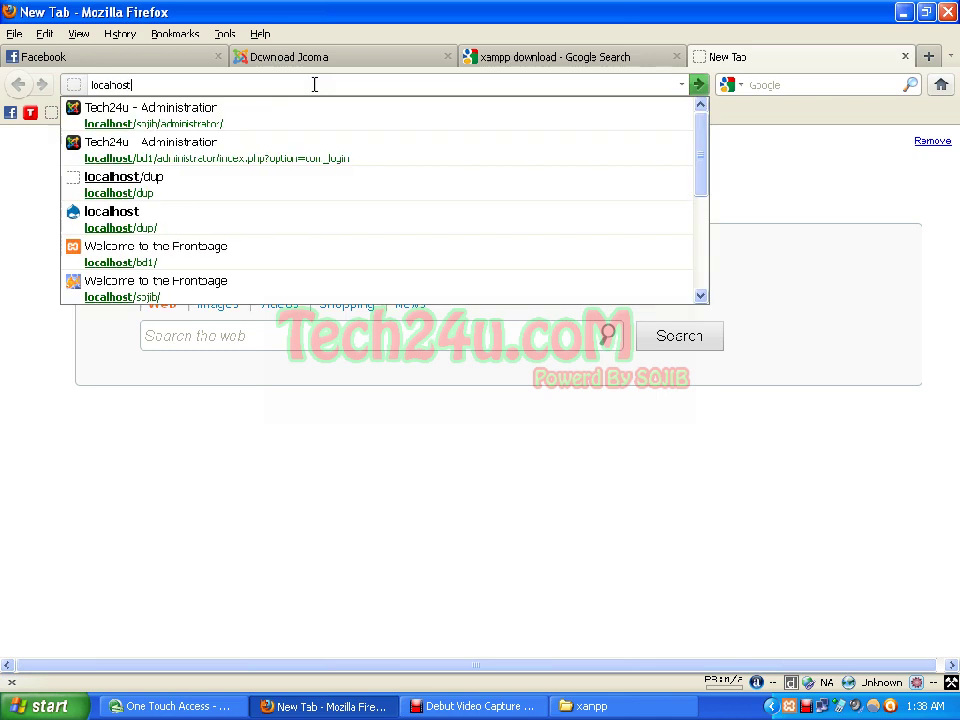
pyautogui.write('/joom')
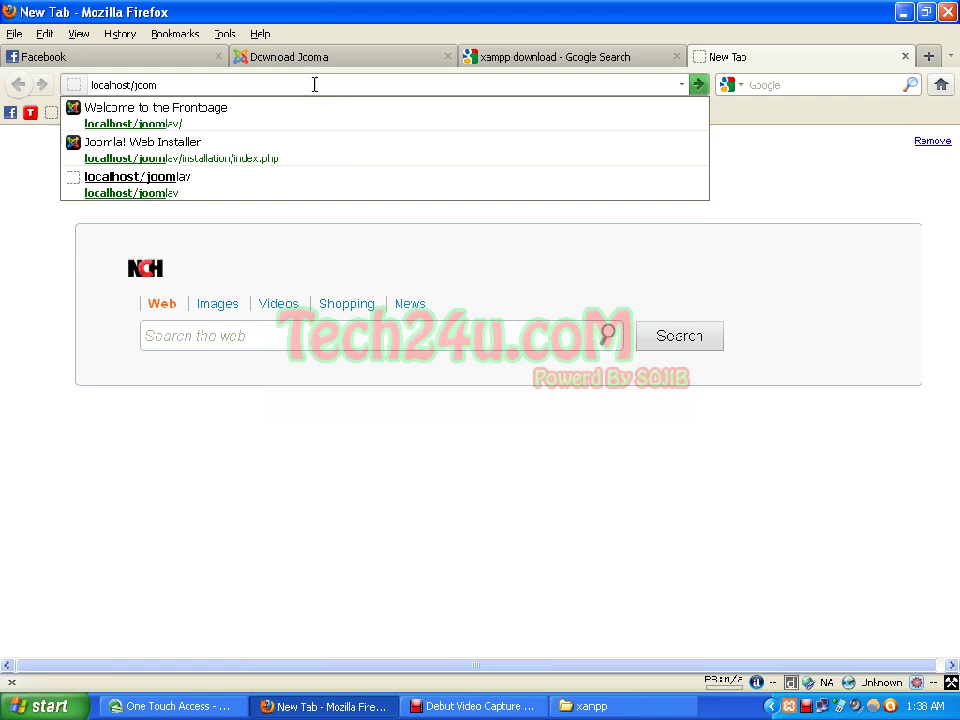
pyautogui.write('lat')
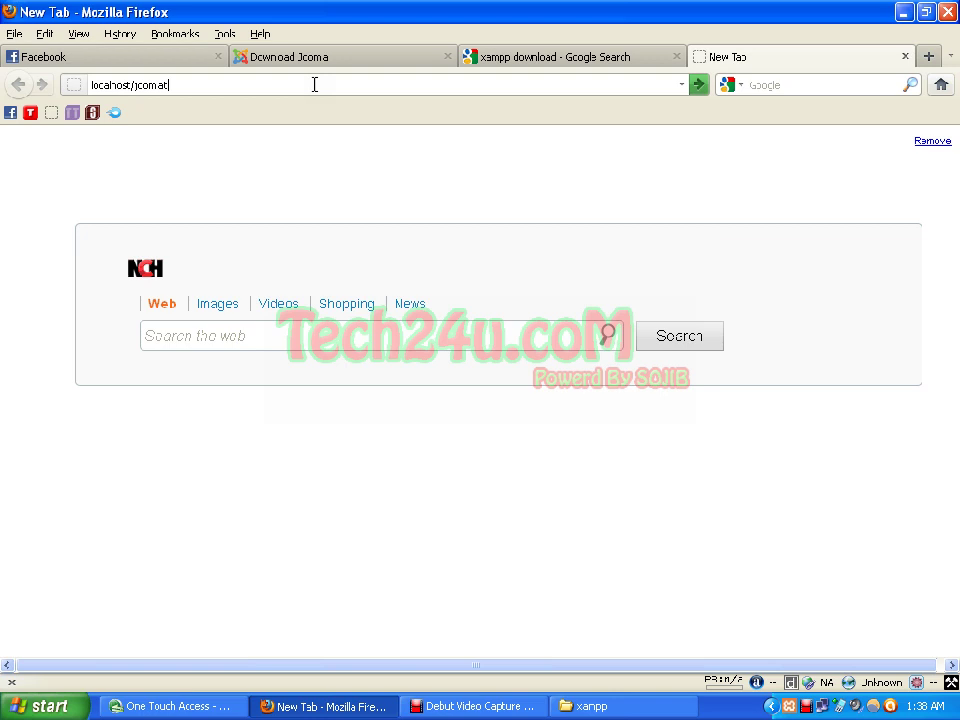
pyautogui.press('Return')
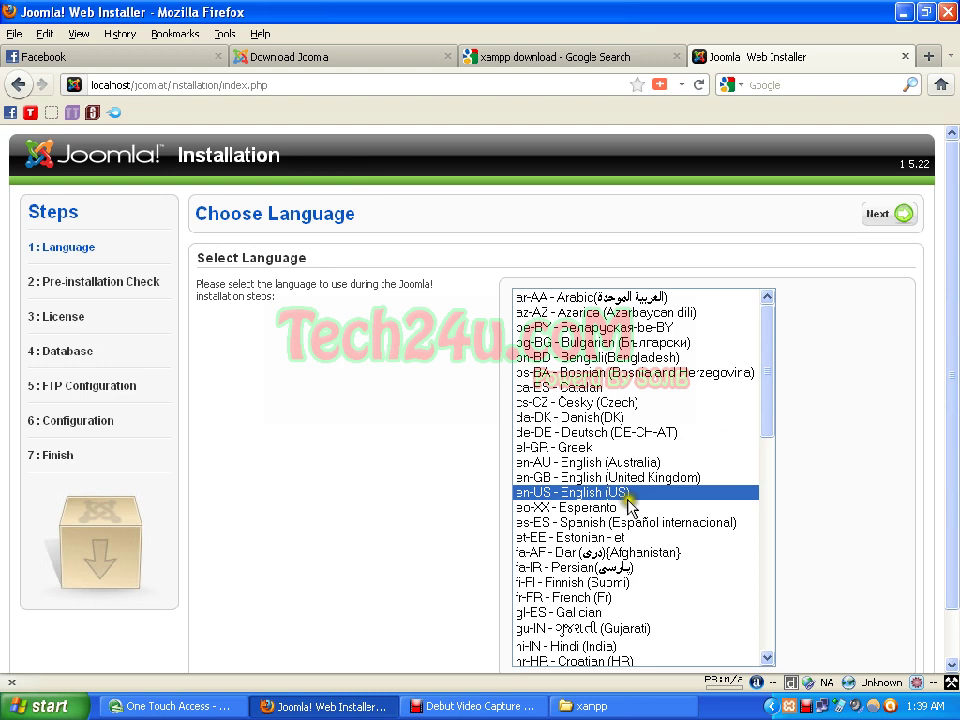
# Step: Keep en-US English (US), pass the all-Yes pre-installation check, and reach the License step
pyautogui.scroll(-1, 370, 316)
pyautogui.scroll(1, 370, 316)
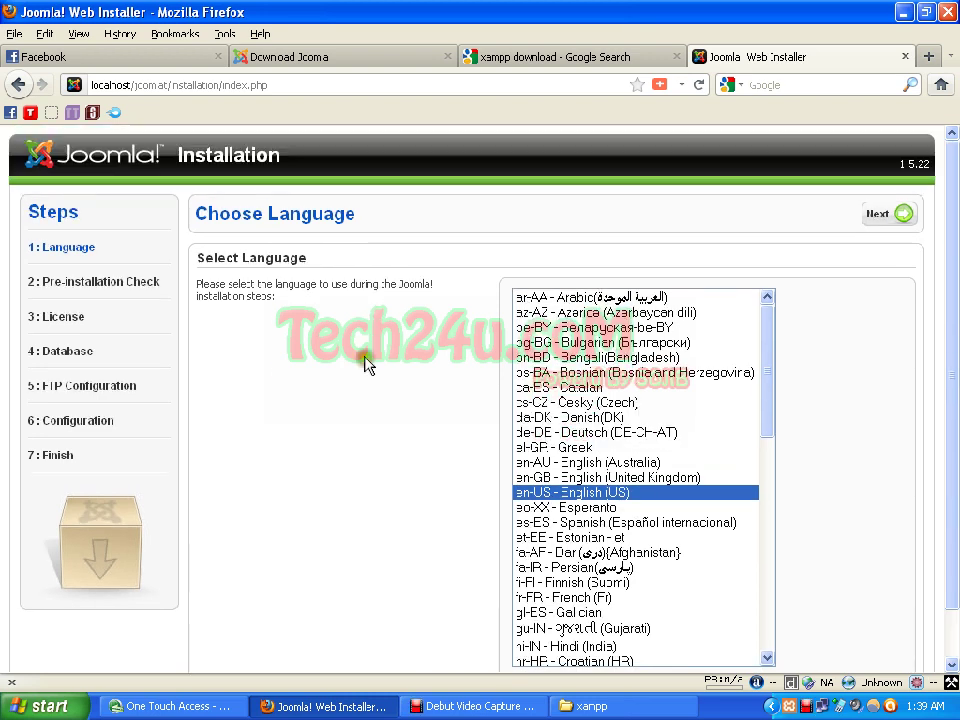
pyautogui.click(620, 490)
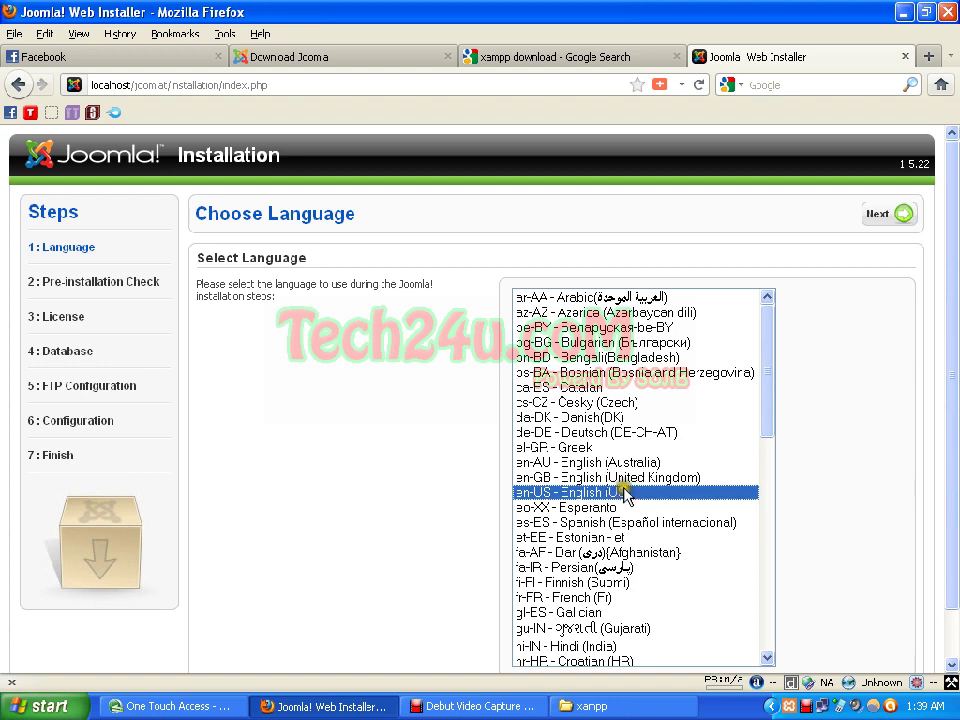
pyautogui.click(883, 213)
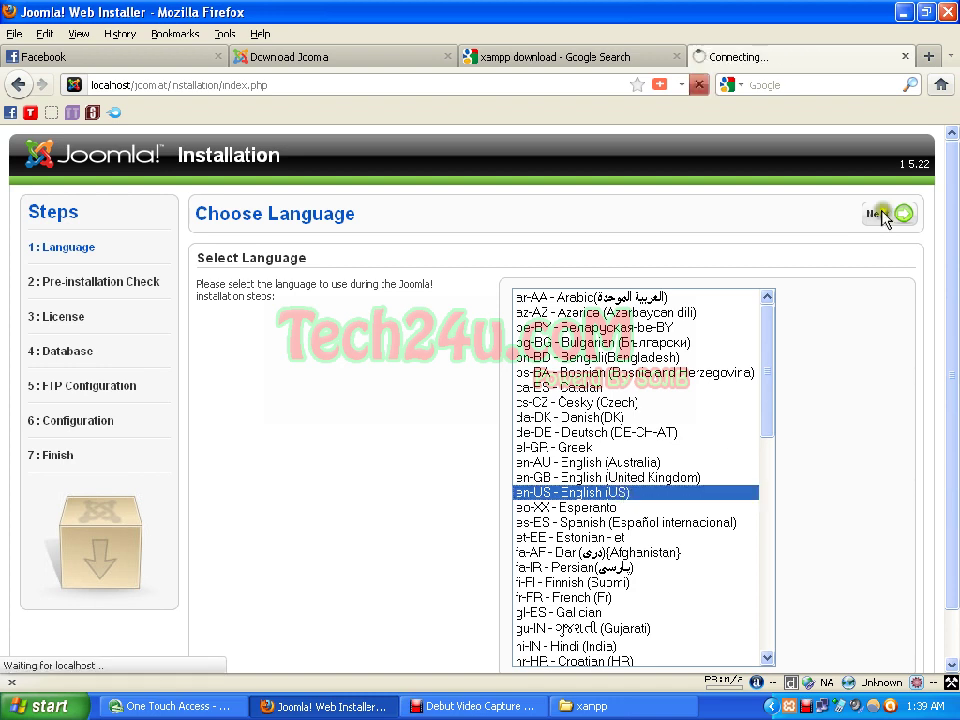
pyautogui.click(507, 285)
pyautogui.scroll(-1, 380, 377)
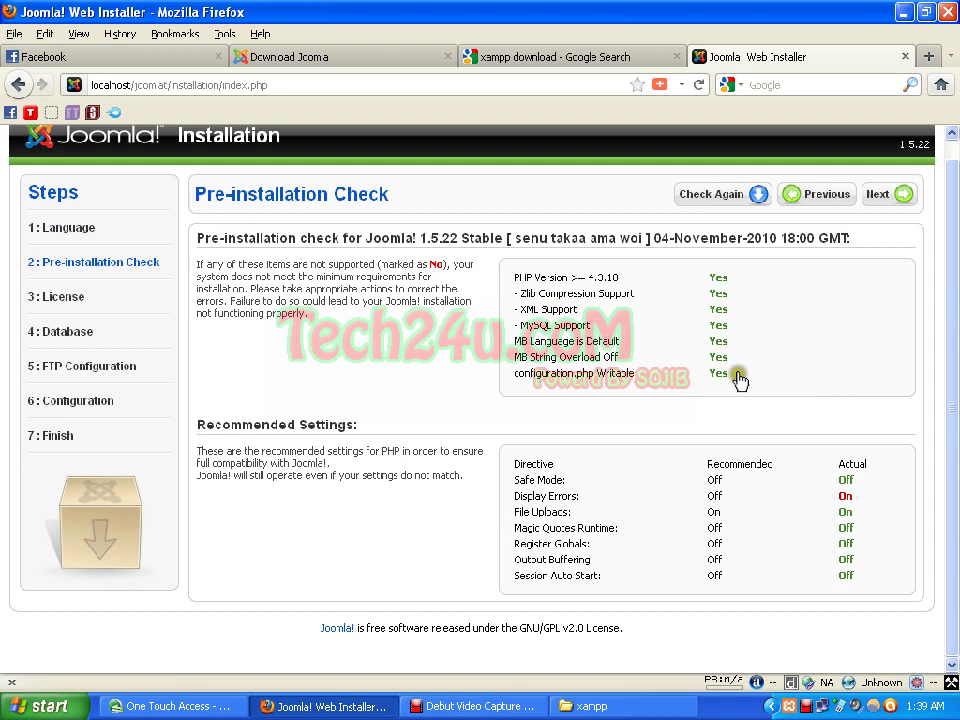
pyautogui.click(888, 195)
# Step: Advance past the pre-installation check and GNU license to Database Configuration, then open a new tab
pyautogui.click(888, 195)
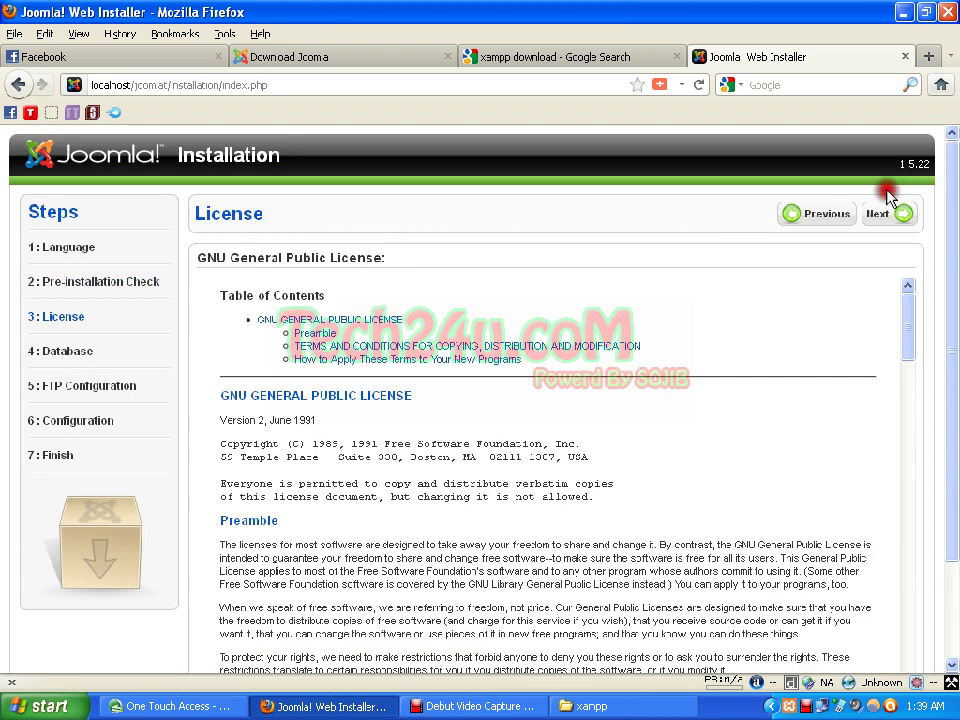
pyautogui.scroll(-10, 813, 345)
pyautogui.scroll(-8, 830, 370)
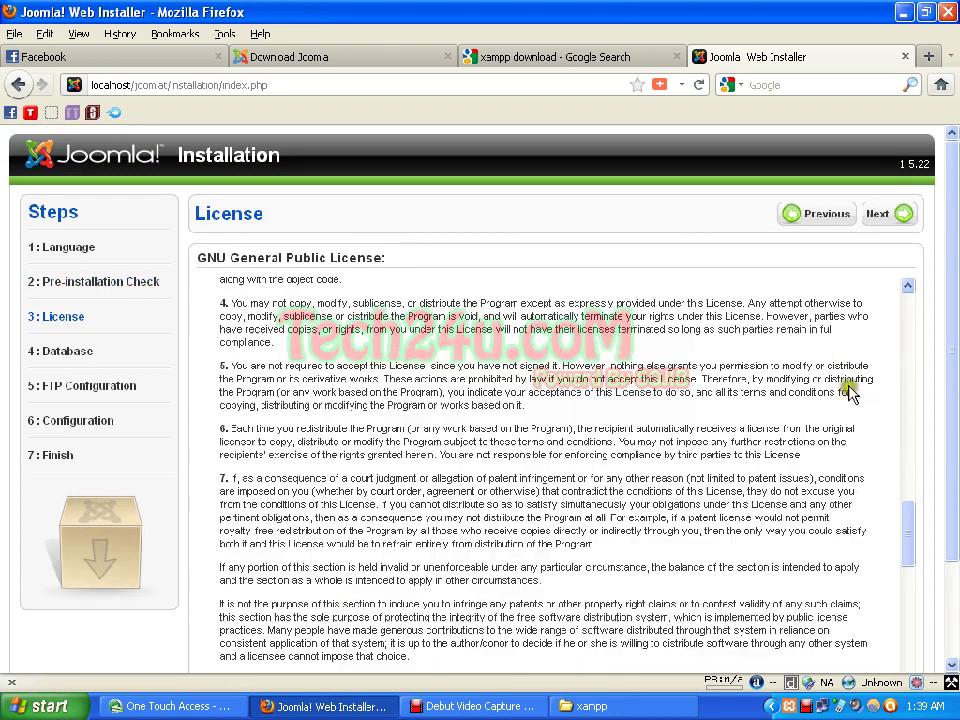
pyautogui.scroll(5, 880, 428)
pyautogui.scroll(5, 880, 428)
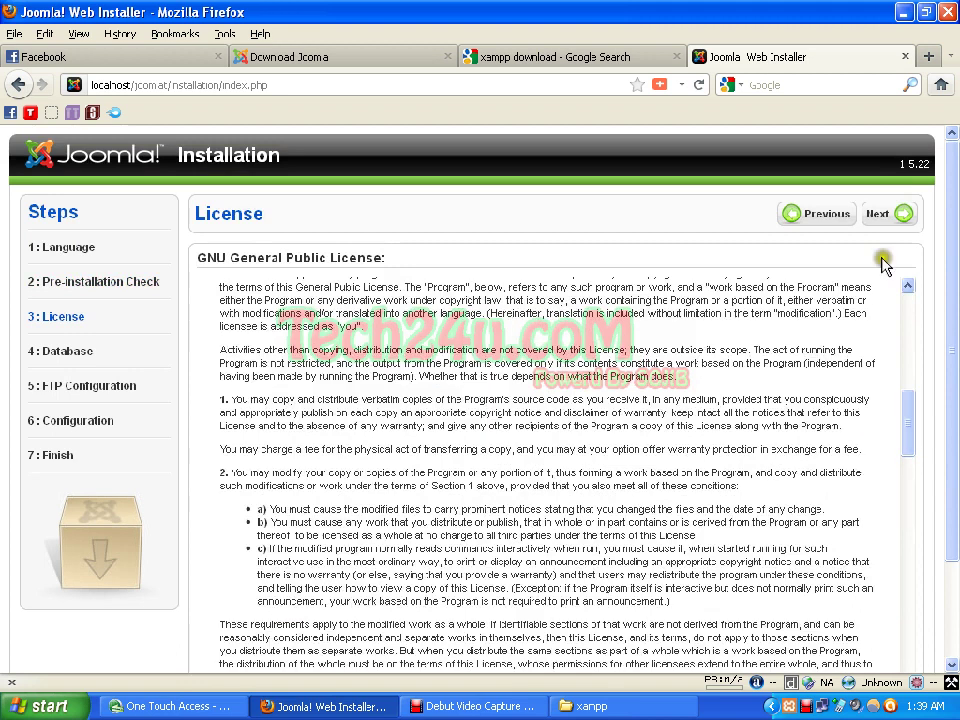
pyautogui.click(880, 216)
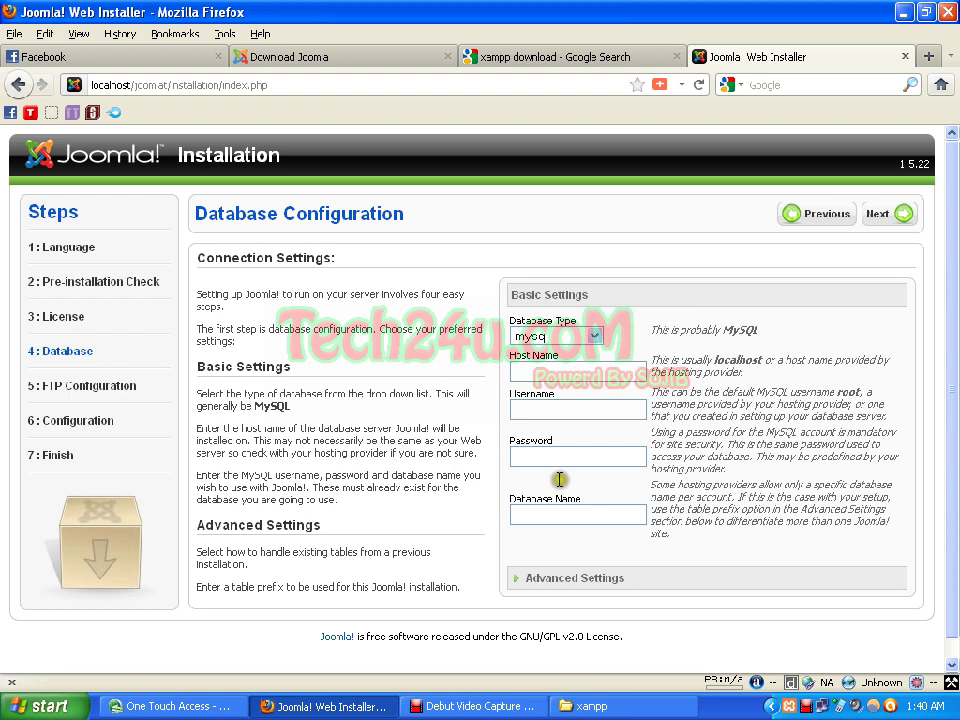
pyautogui.click(537, 510)
pyautogui.hotkey('ctrl', 't')
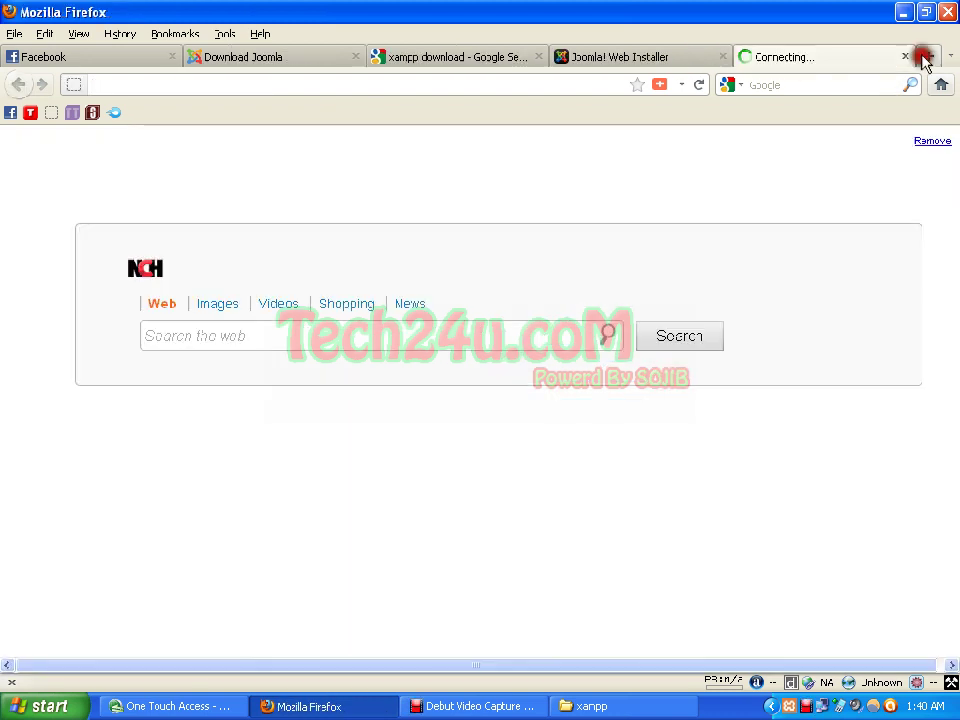
# Step: Load localhost/phpmyadmin in the new browser tab
pyautogui.click(599, 82)
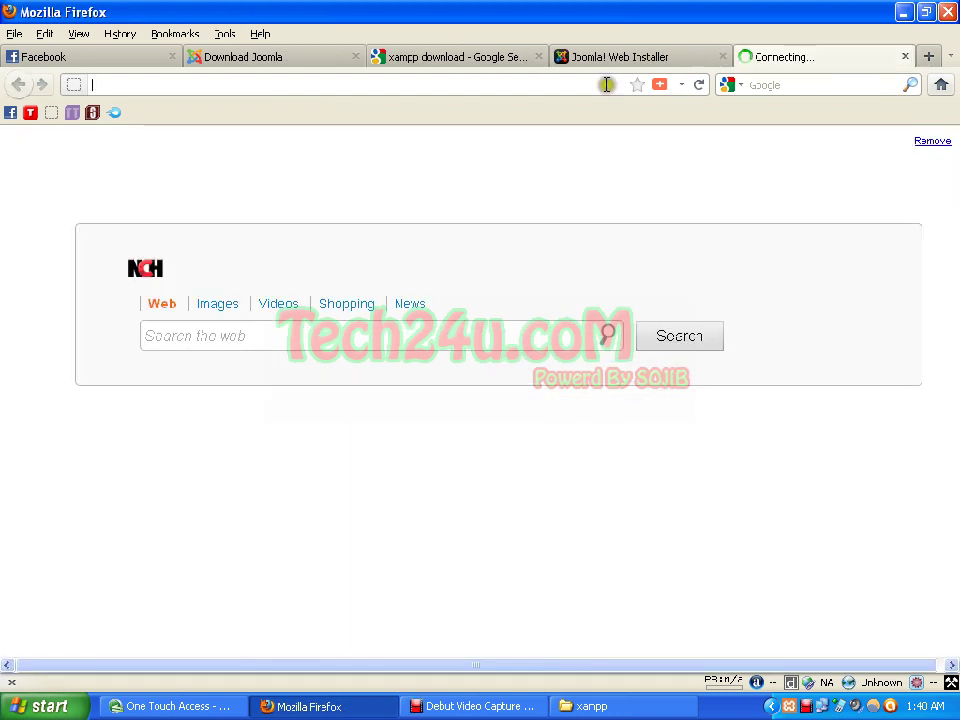
pyautogui.write('local')
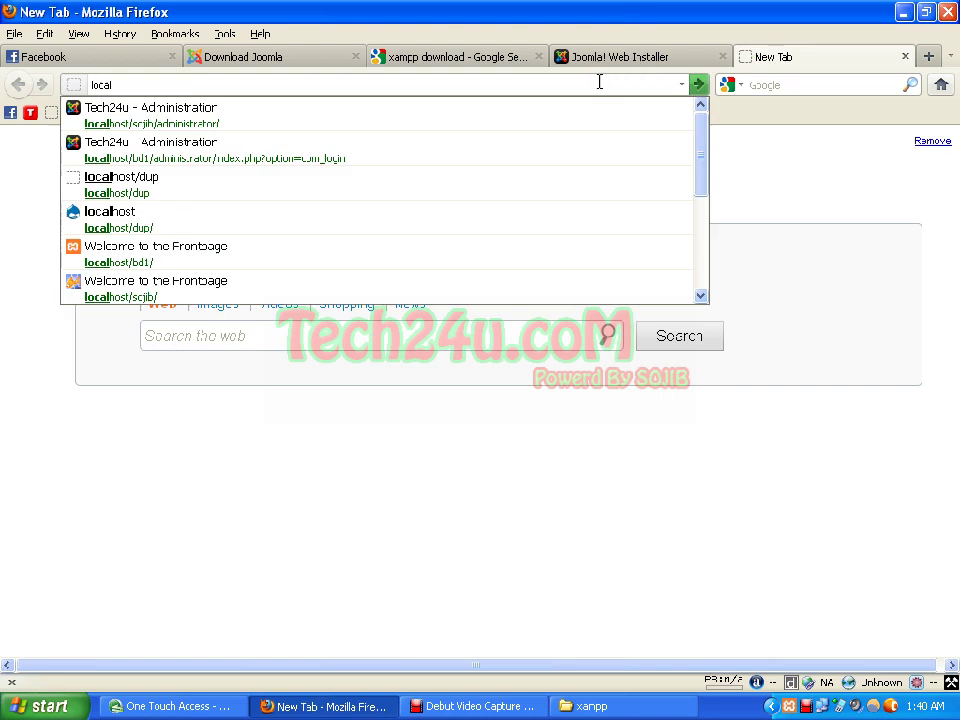
pyautogui.write('h')
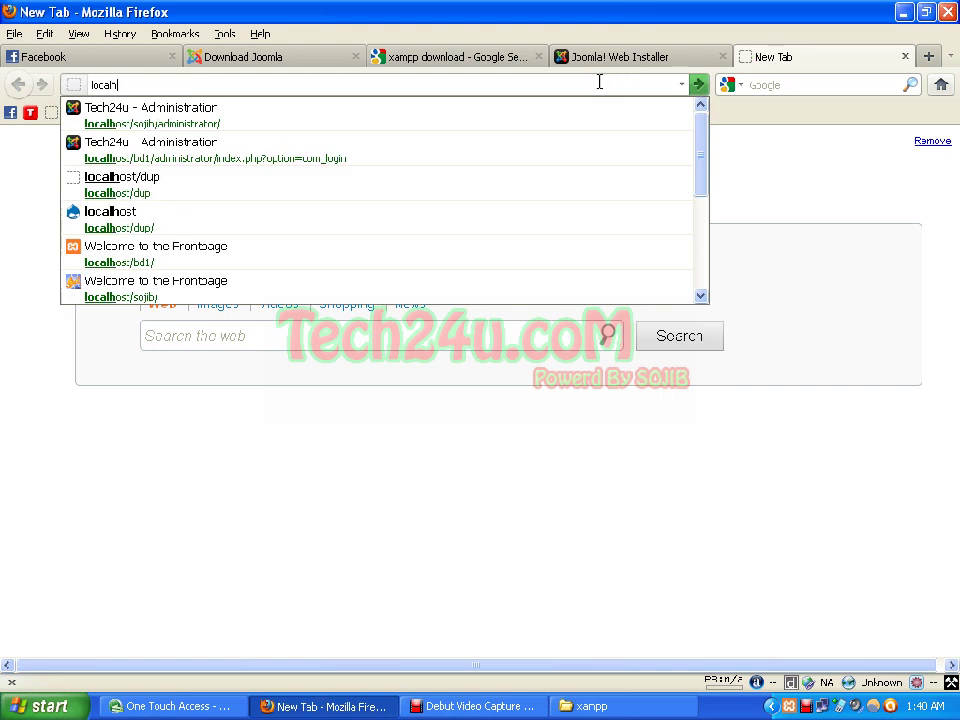
pyautogui.write('ost/p')
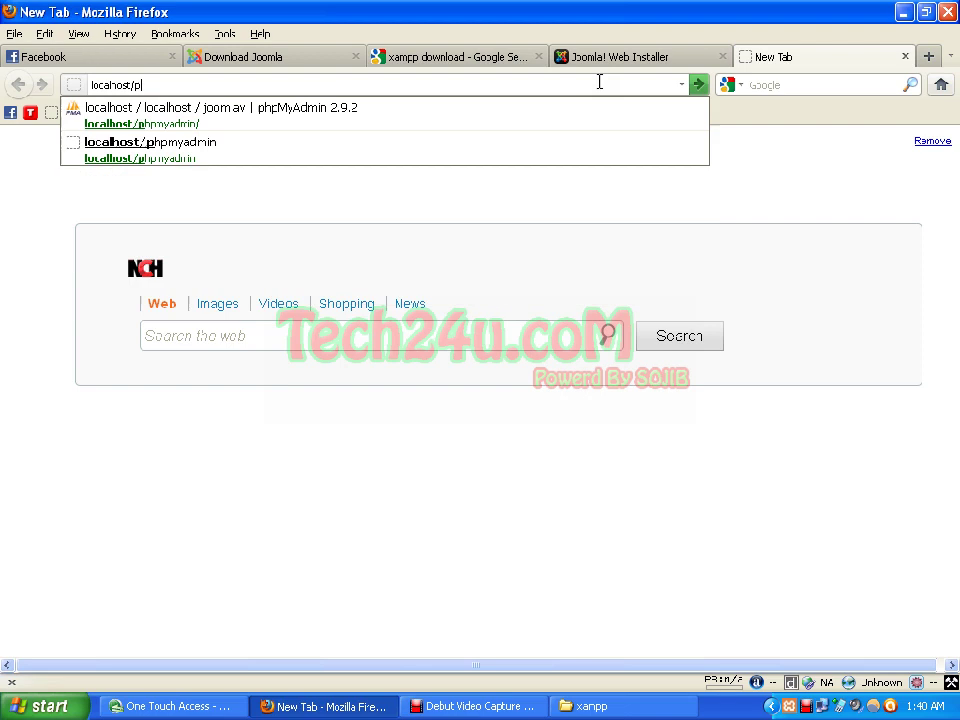
pyautogui.write('hpm')
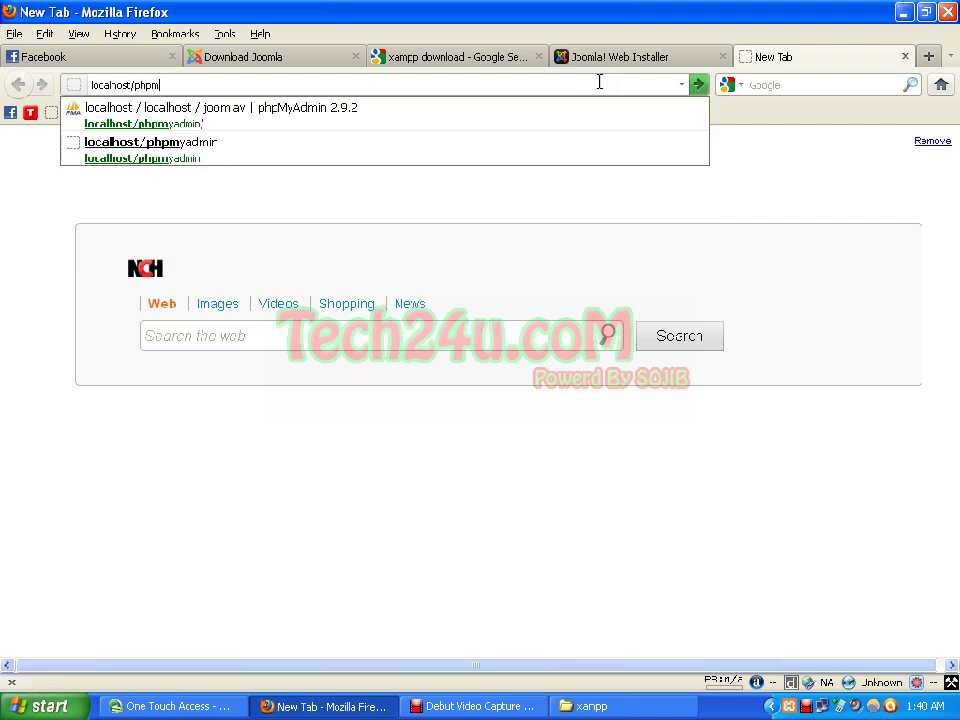
pyautogui.write('yadmi')
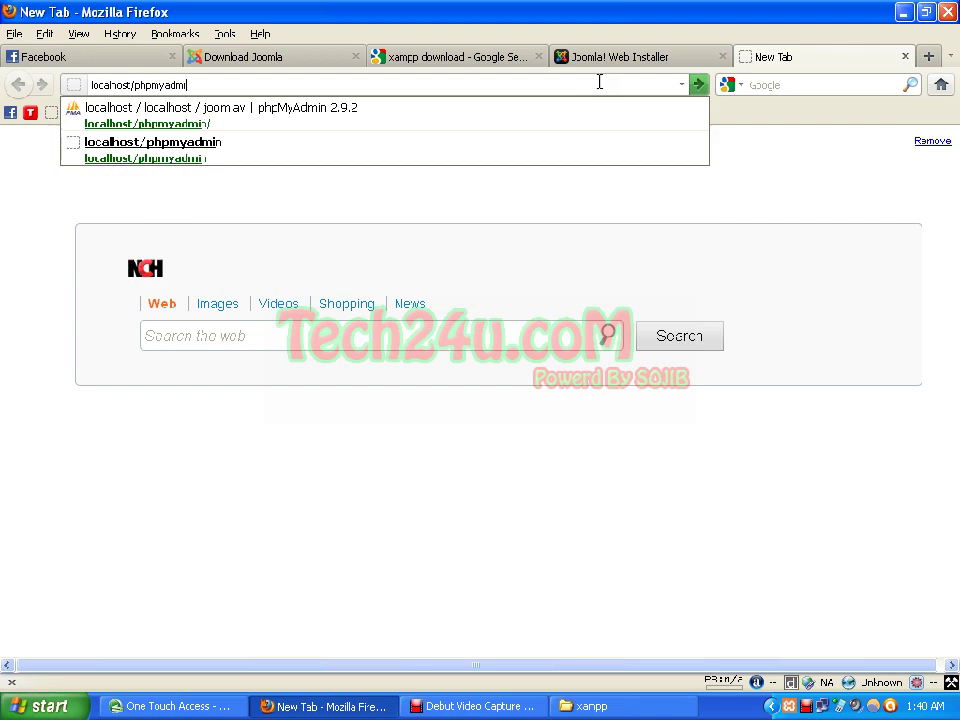
pyautogui.write('n')
pyautogui.press('Return')
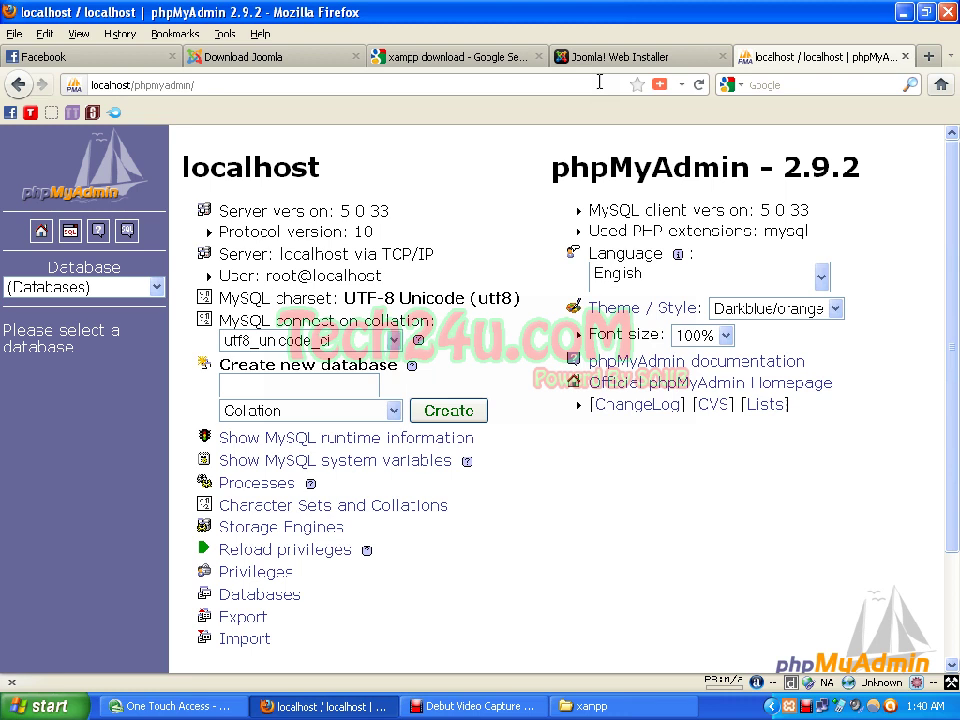
pyautogui.click(625, 56)
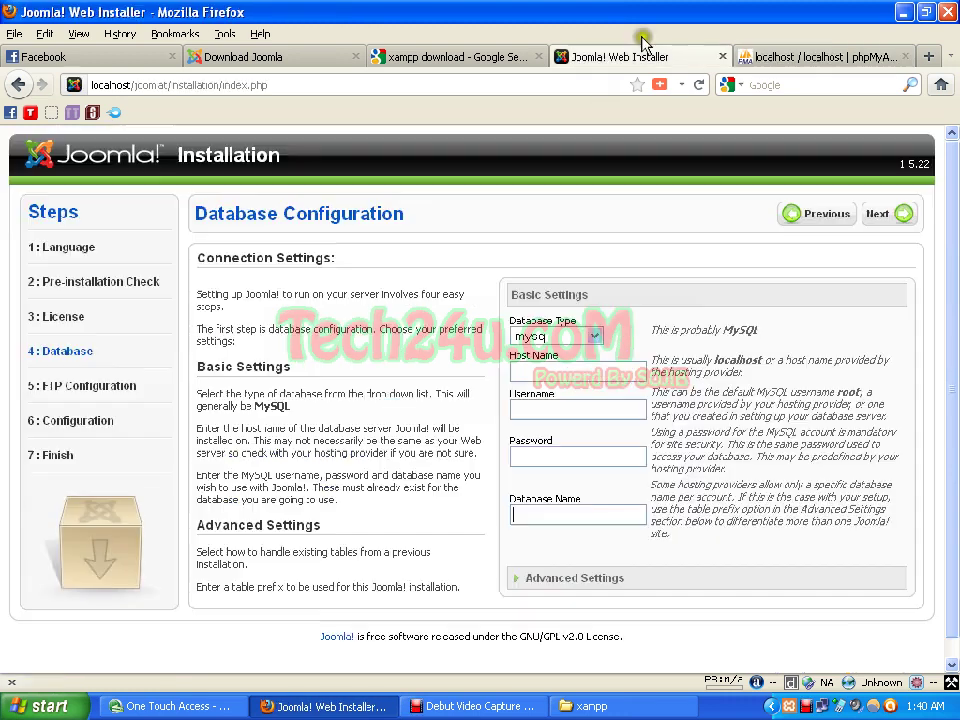
pyautogui.click(590, 504)
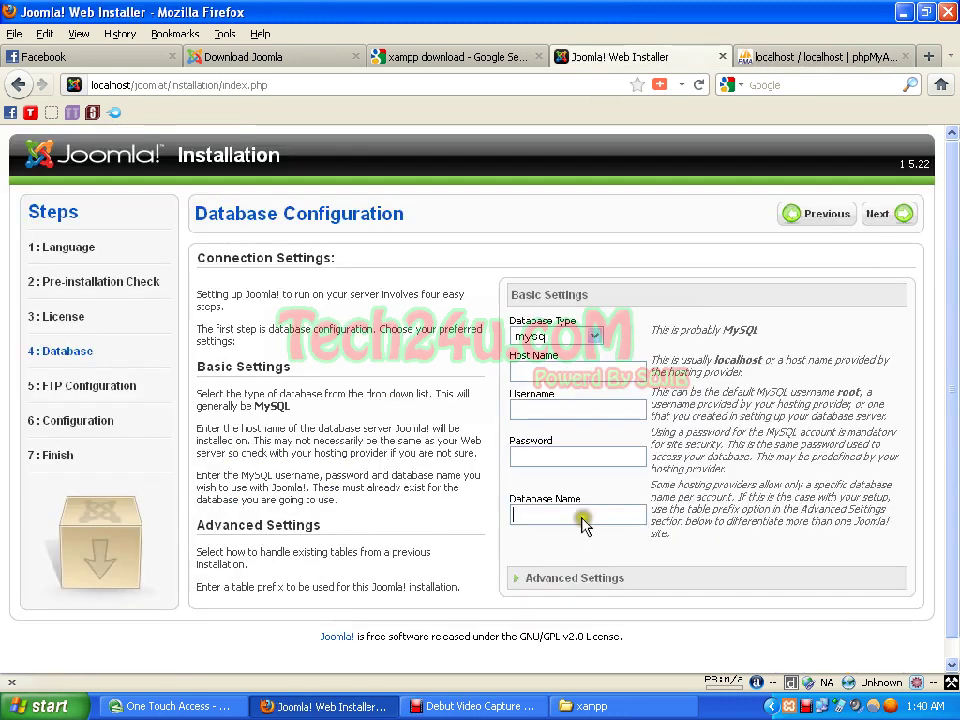
pyautogui.click(803, 58)
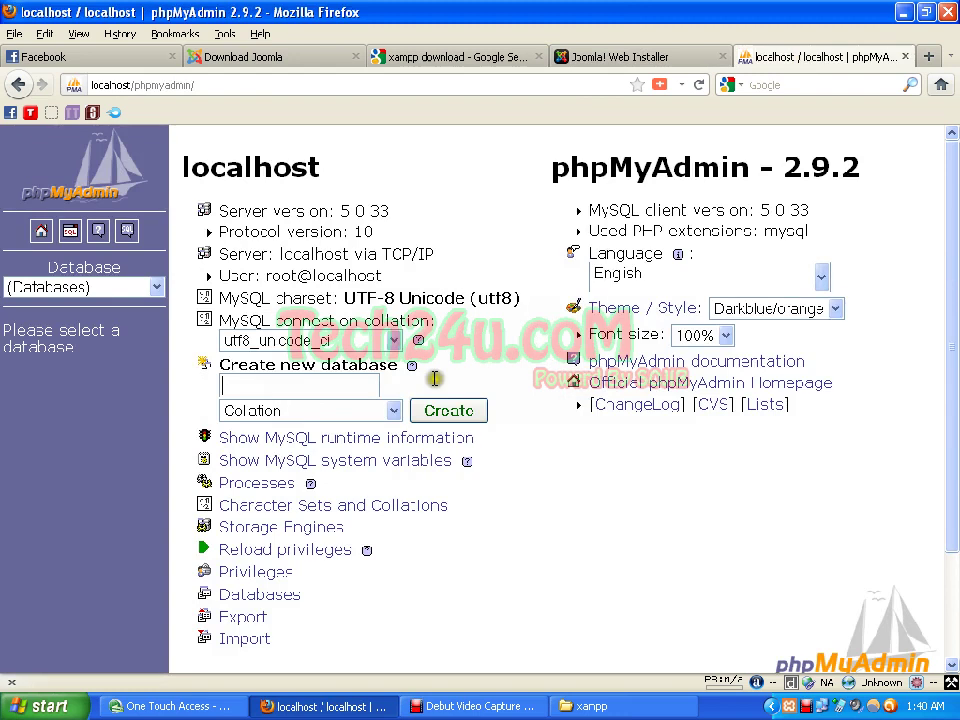
# Step: Create a new phpMyAdmin database named joomlat and return to the Joomla installer
pyautogui.click(339, 378)
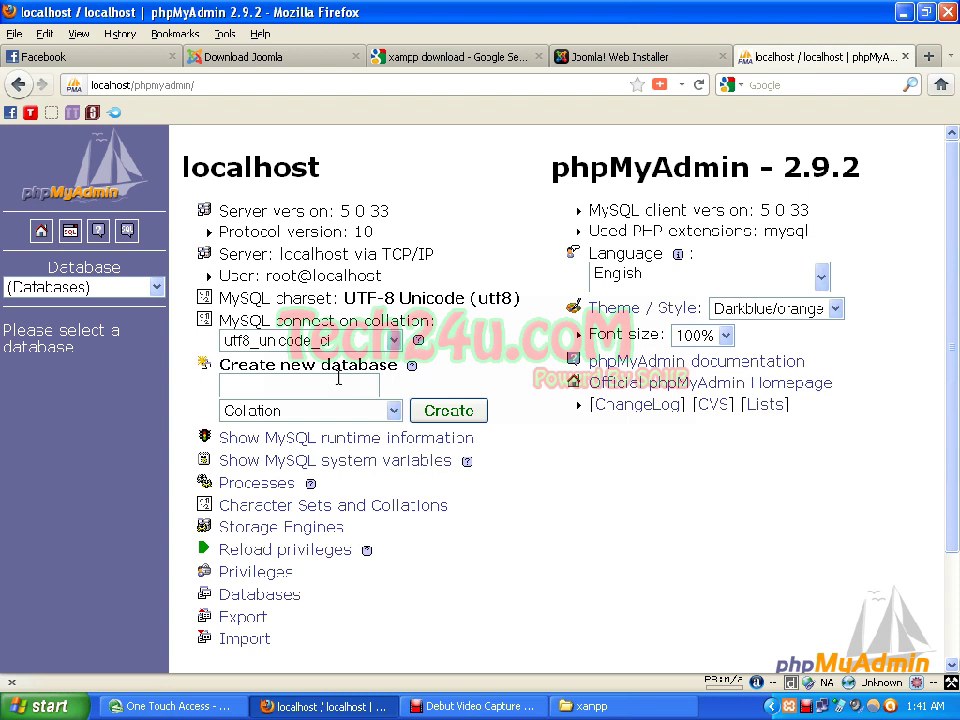
pyautogui.write('j')
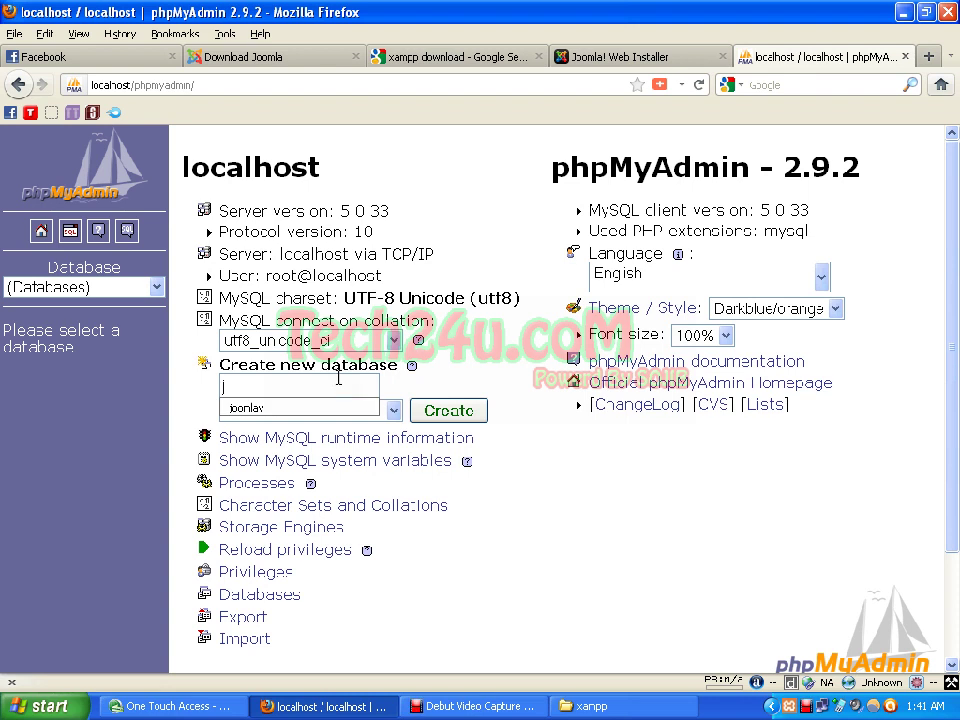
pyautogui.write('oomlat')
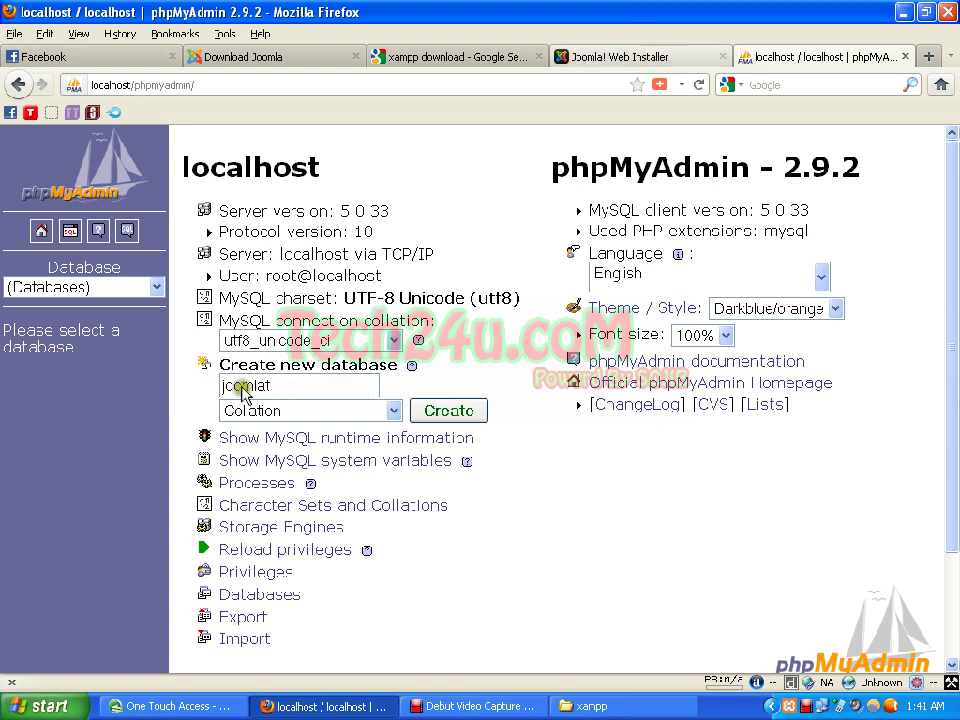
pyautogui.click(614, 56)
pyautogui.hotkey('ctrl', 'Tab')
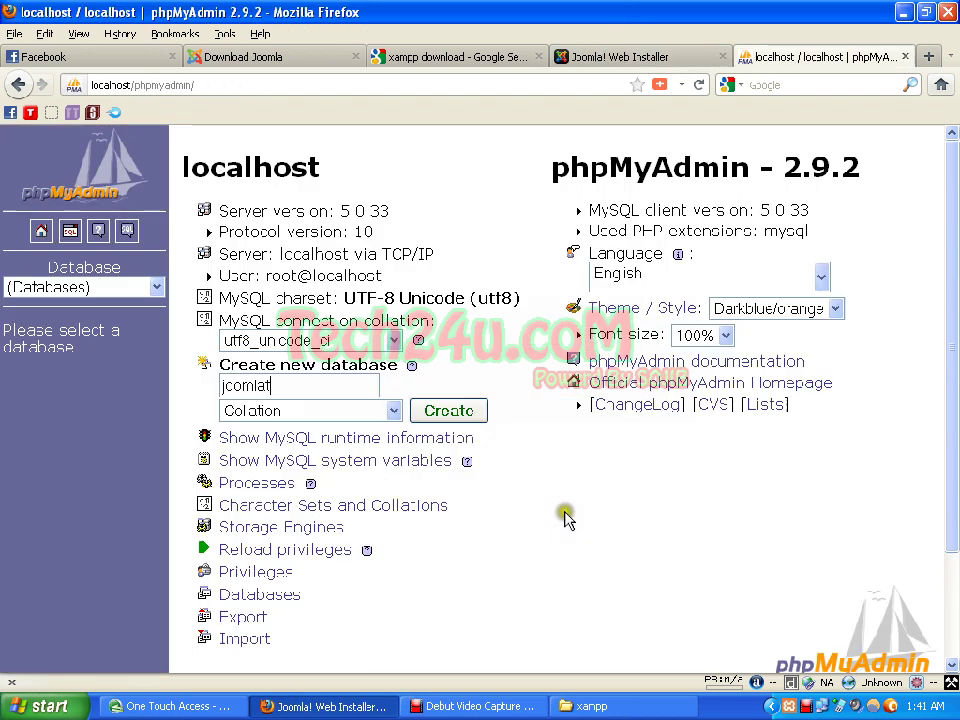
pyautogui.click(478, 413)
pyautogui.click(478, 413)
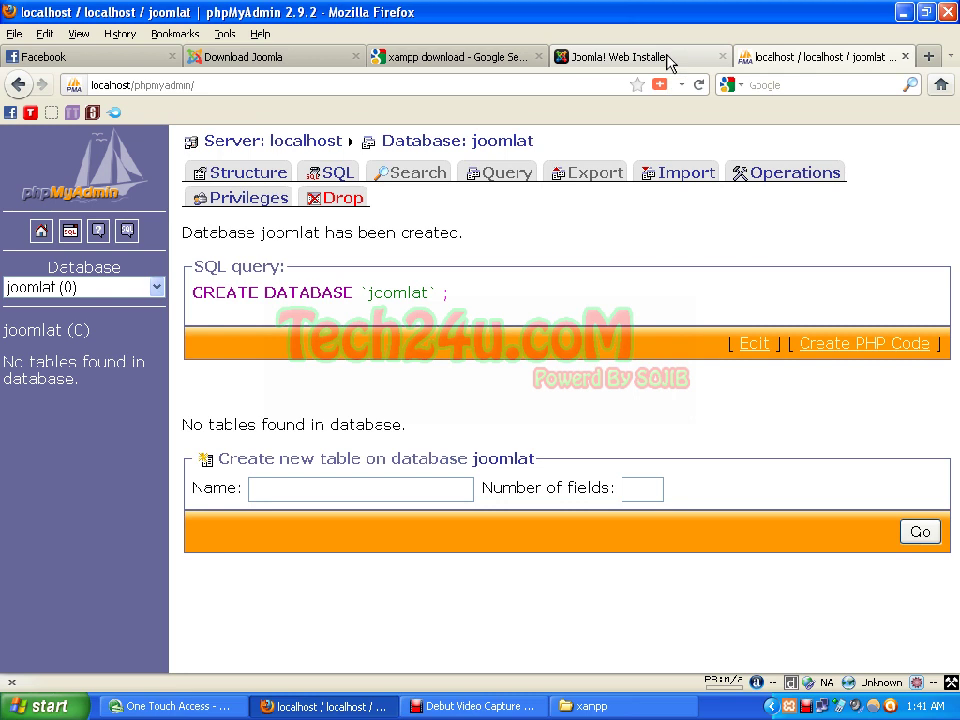
pyautogui.click(620, 57)
# Step: Enter host localhost, username root and database joomlat, then continue to FTP Configuration
pyautogui.click(566, 378)
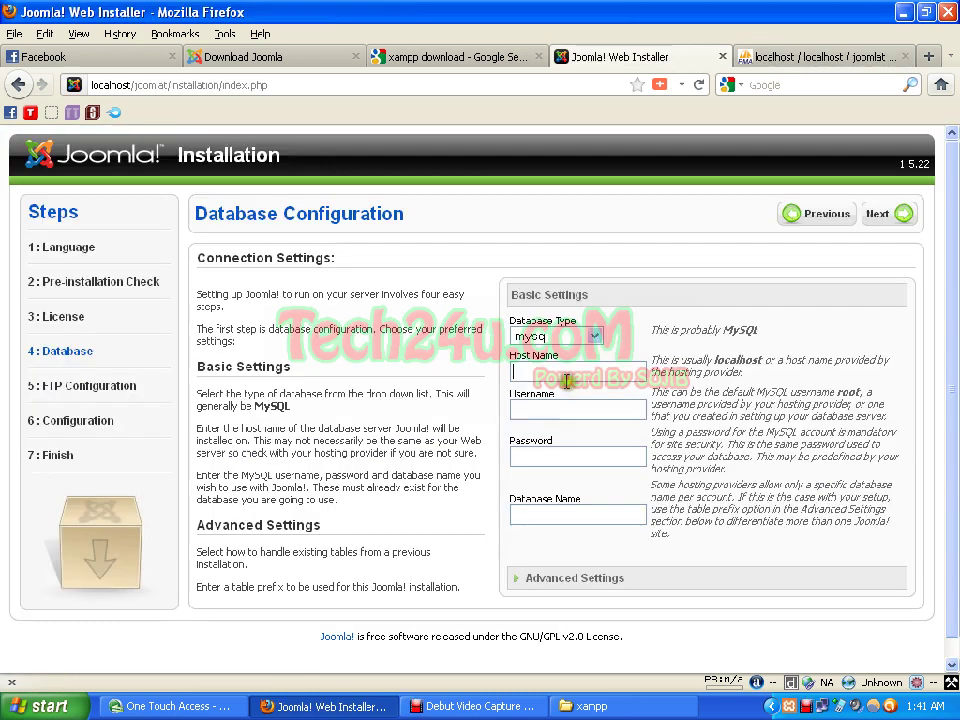
pyautogui.write('local')
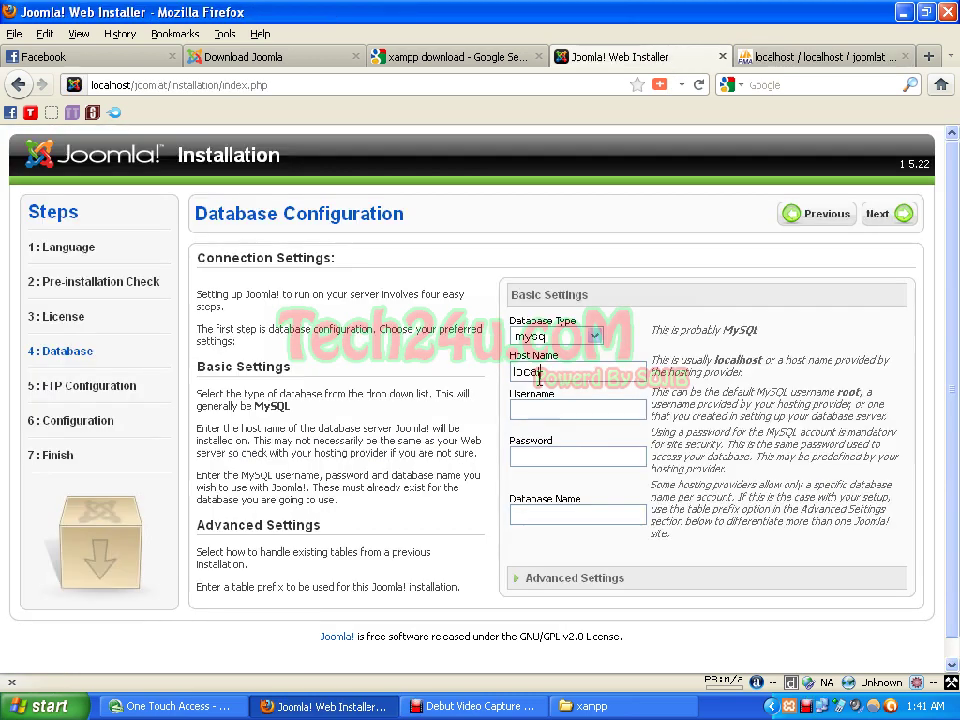
pyautogui.write('host')
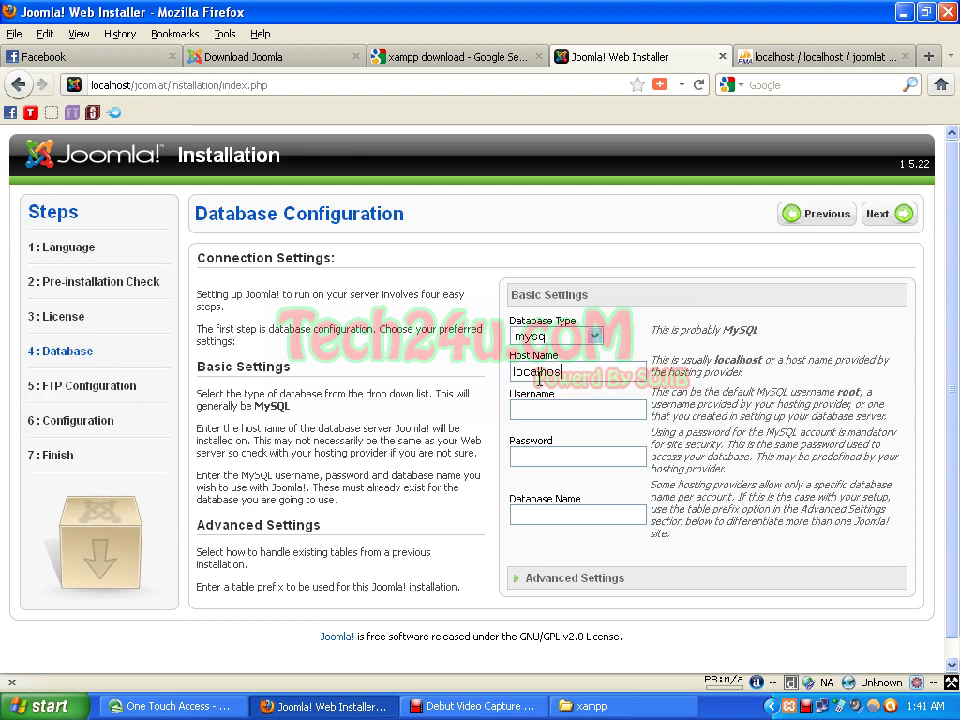
pyautogui.click(541, 417)
pyautogui.write('root')
pyautogui.click(525, 518)
pyautogui.write('j')
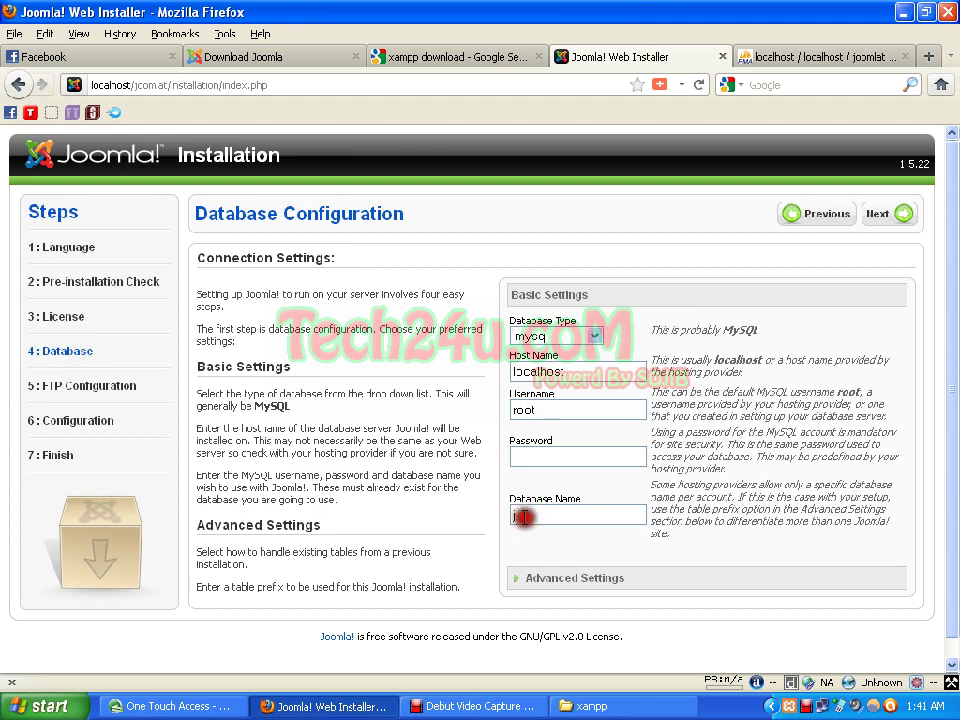
pyautogui.write('oomla')
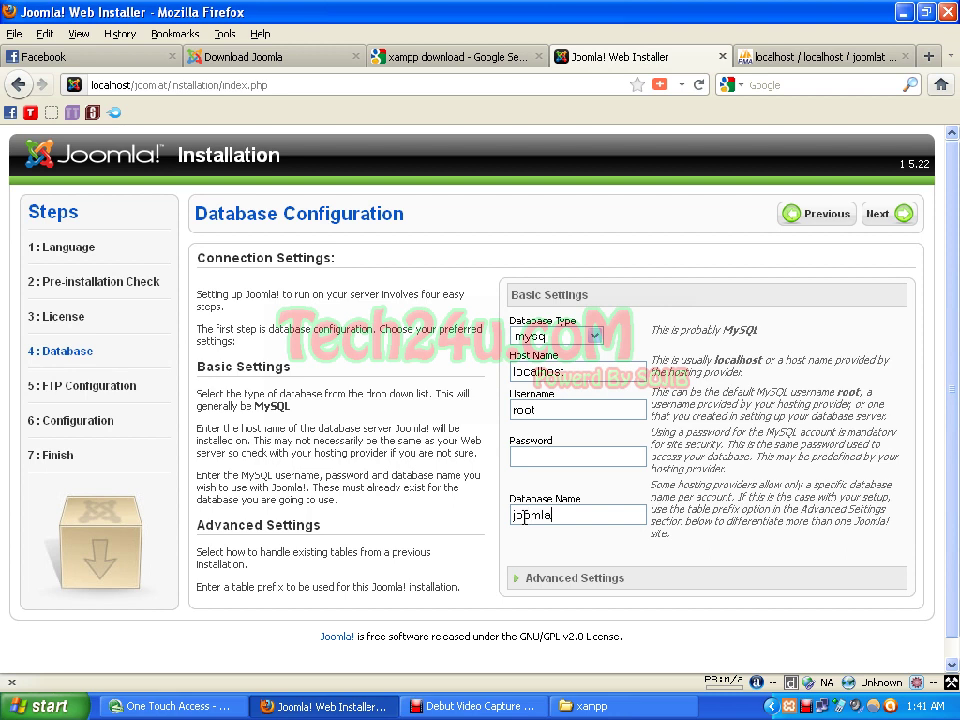
pyautogui.write('t')
pyautogui.click(897, 215)
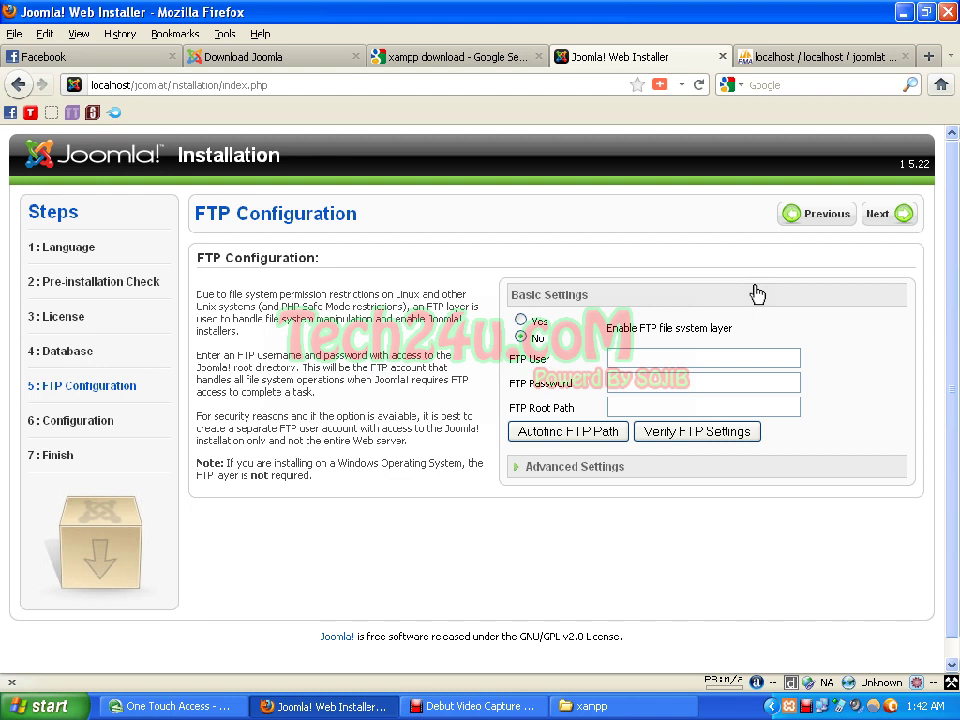
# Step: Skip FTP setup and set the site name to Joomla Practice
pyautogui.click(895, 215)
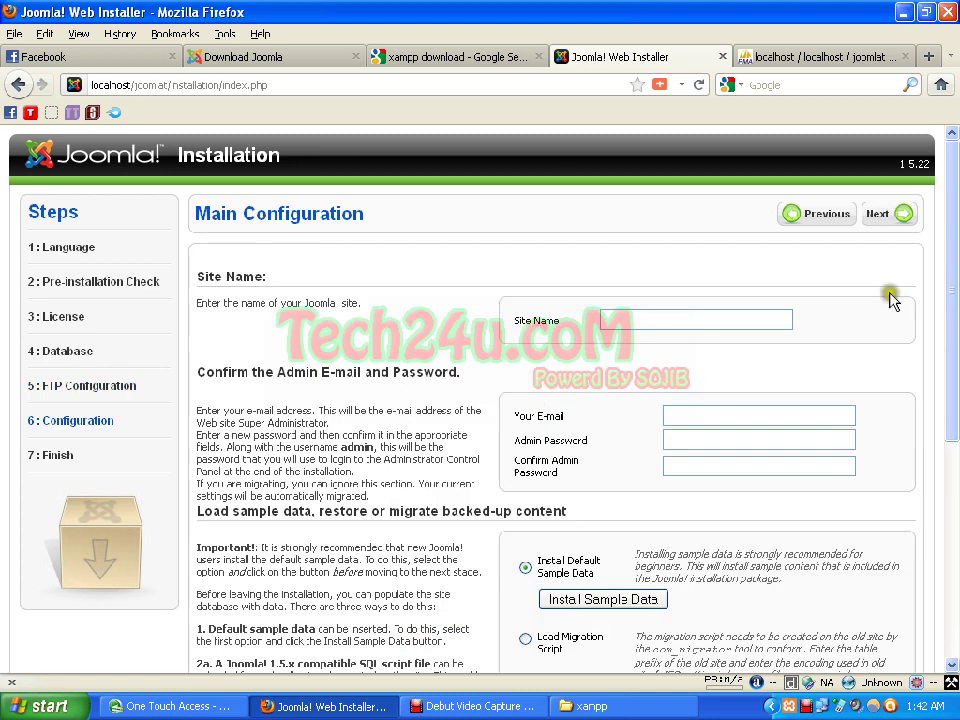
pyautogui.scroll(-2, 890, 298)
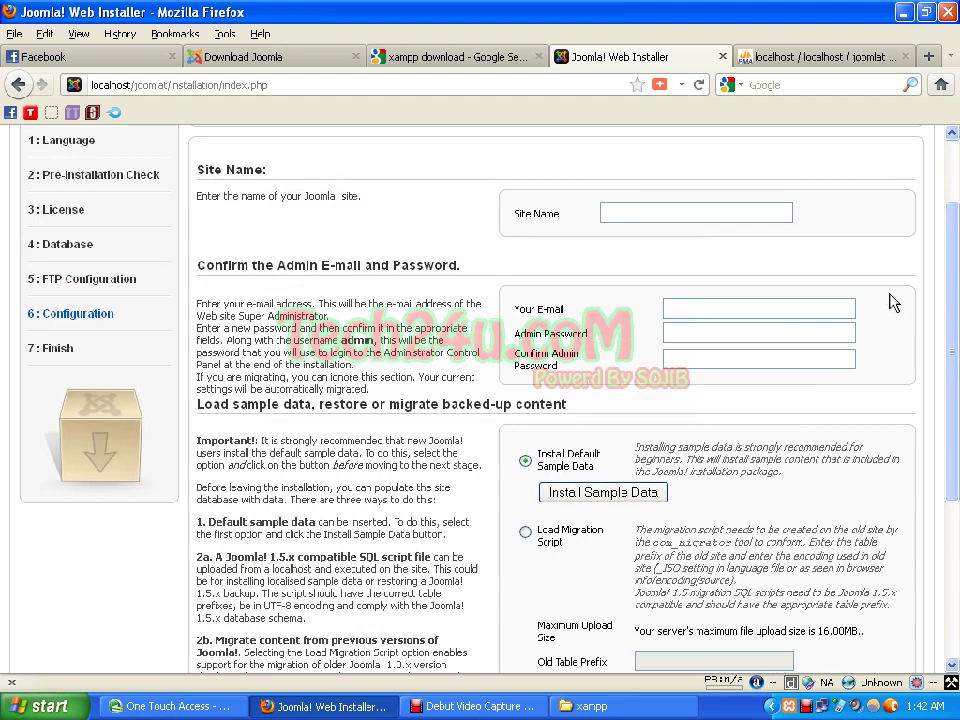
pyautogui.click(721, 220)
pyautogui.click(715, 214)
pyautogui.write('J')
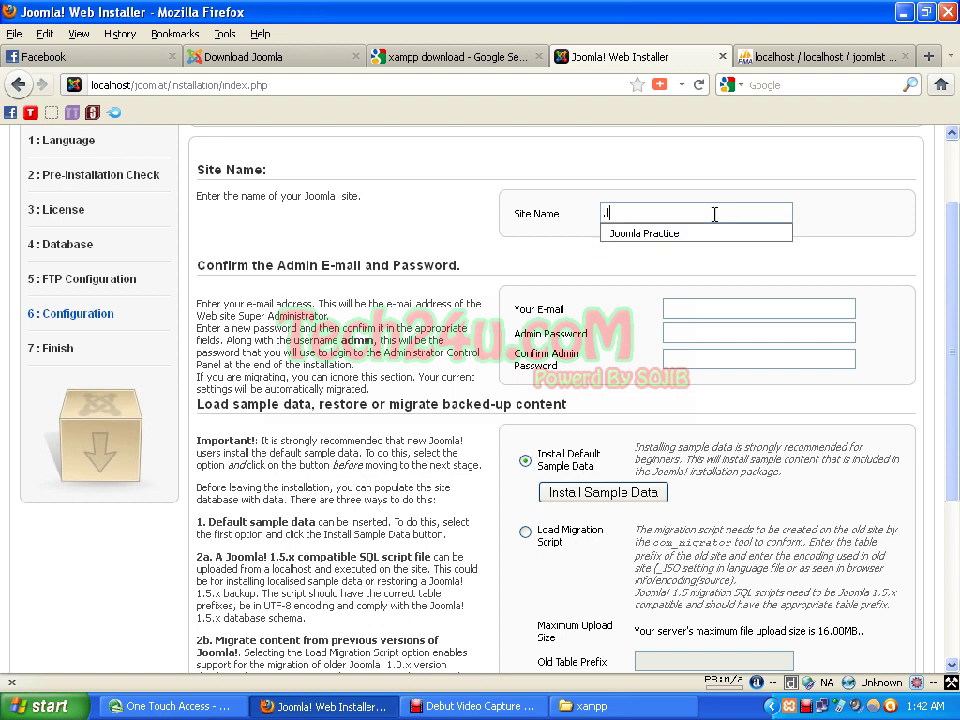
pyautogui.press('Down')
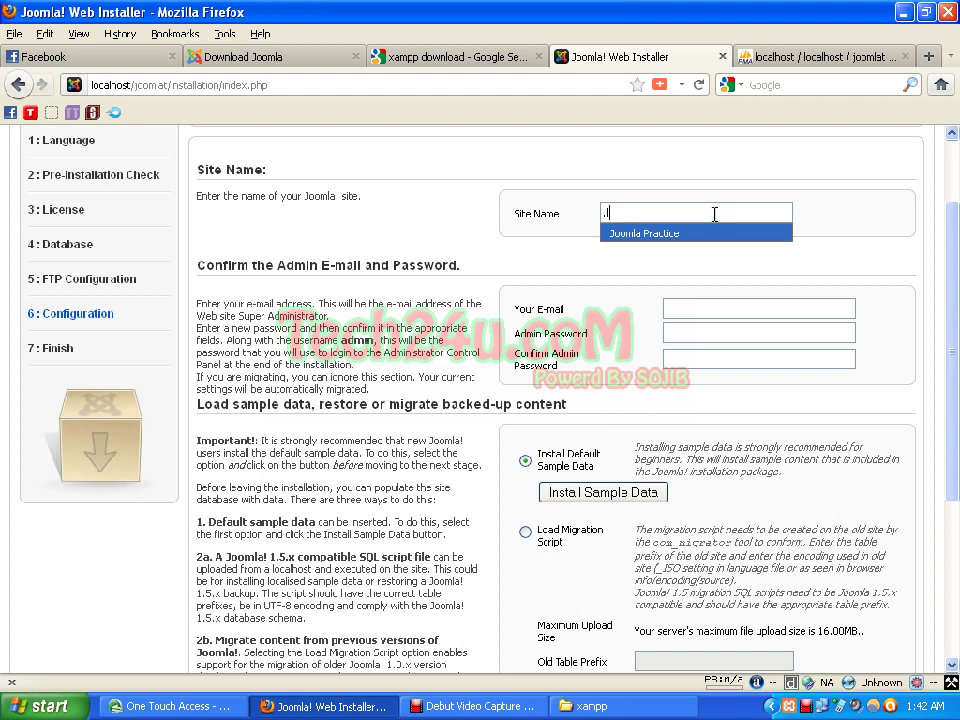
pyautogui.press('Return')
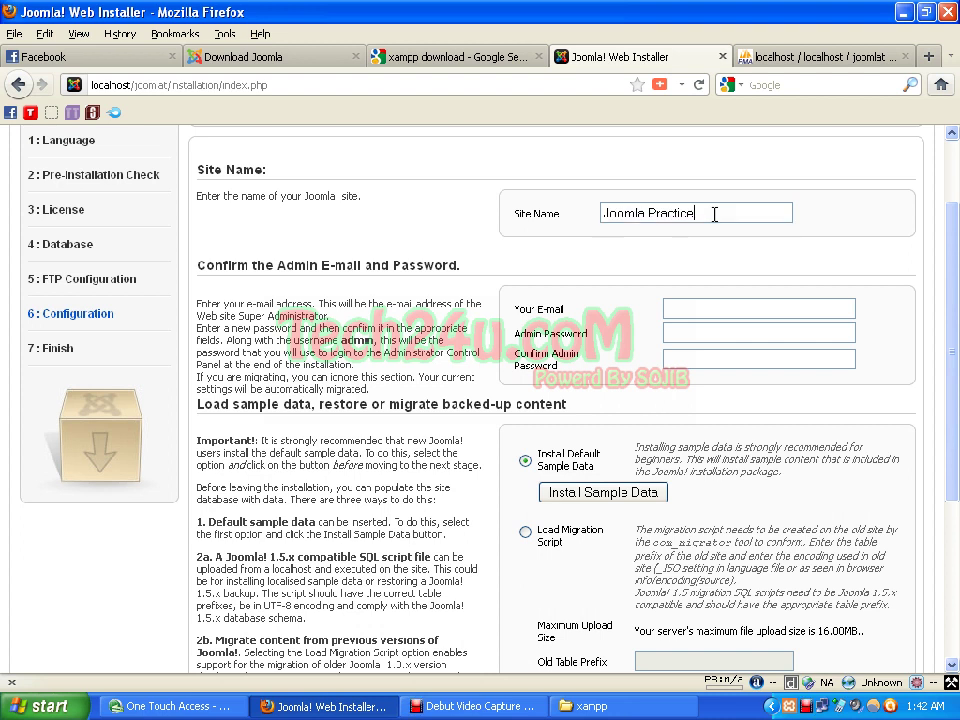
pyautogui.press('Tab')
# Step: Fill in the admin e-mail from the suggestion and enter and confirm the admin password
pyautogui.click(693, 302)
pyautogui.click(695, 304)
pyautogui.click(695, 304)
pyautogui.write('s')
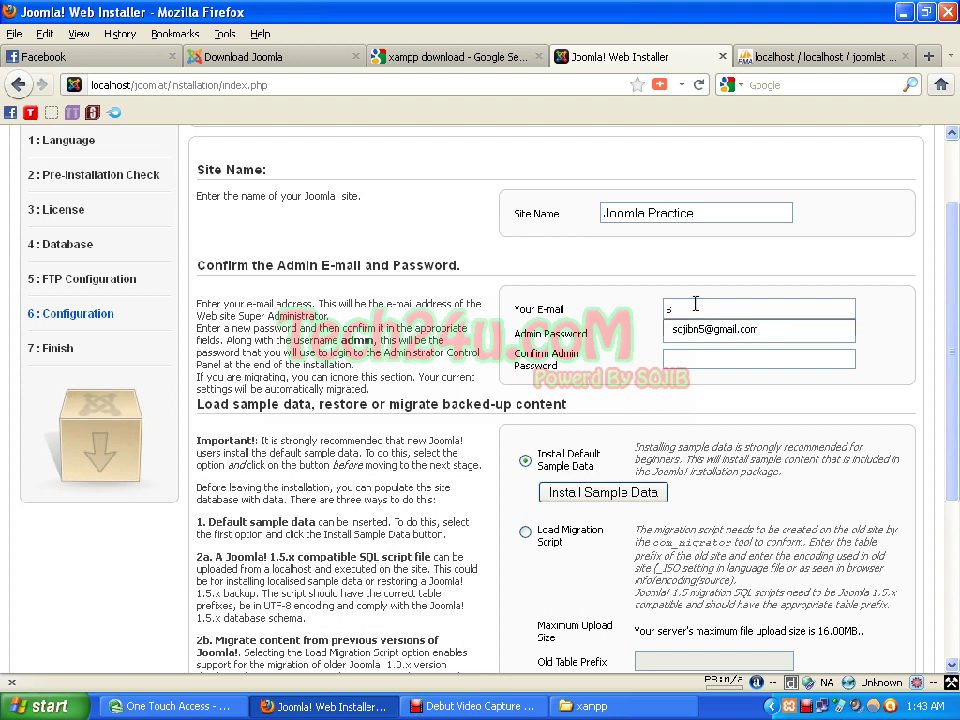
pyautogui.press('Down')
pyautogui.press('Return')
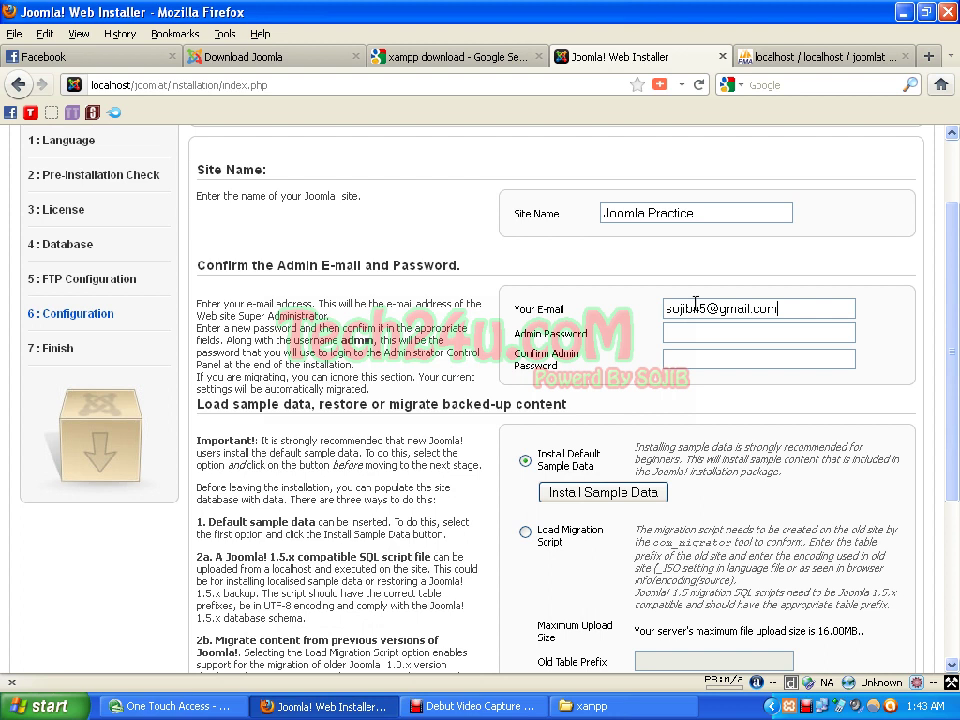
pyautogui.press('Tab')
pyautogui.write('******')
pyautogui.click(711, 360)
pyautogui.write('****')
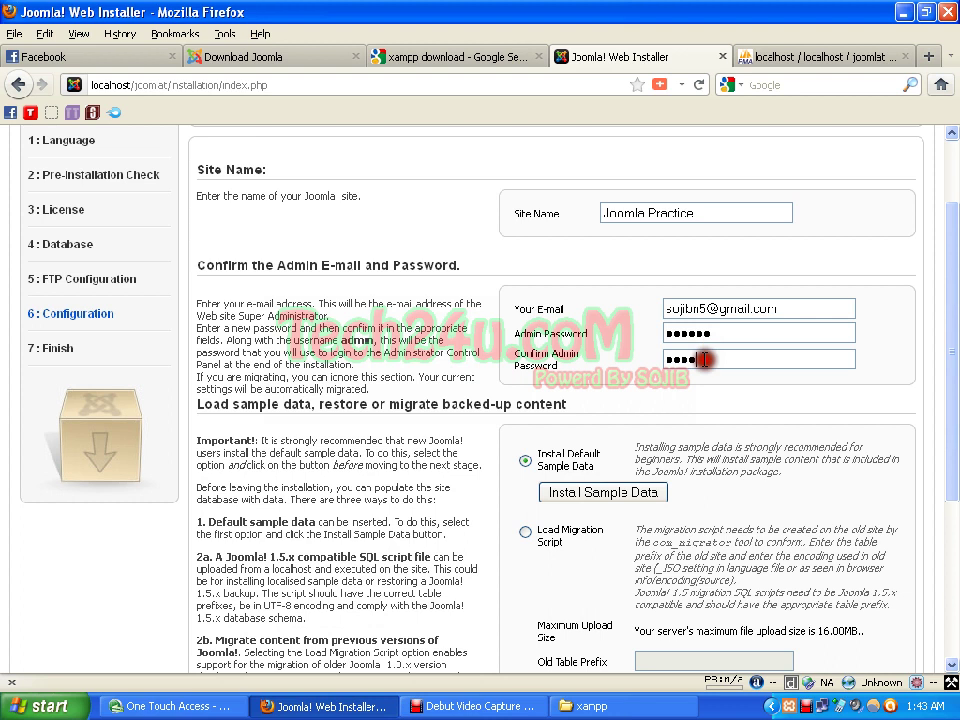
pyautogui.write('**')
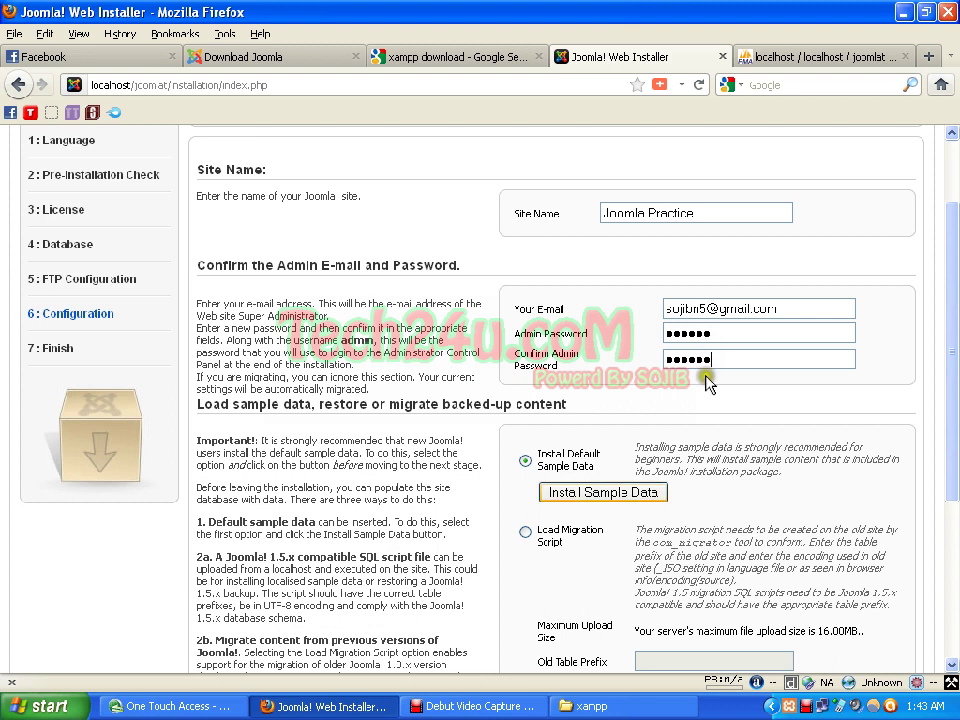
# Step: Install the default sample data and finish the installation
pyautogui.scroll(-2, 555, 460)
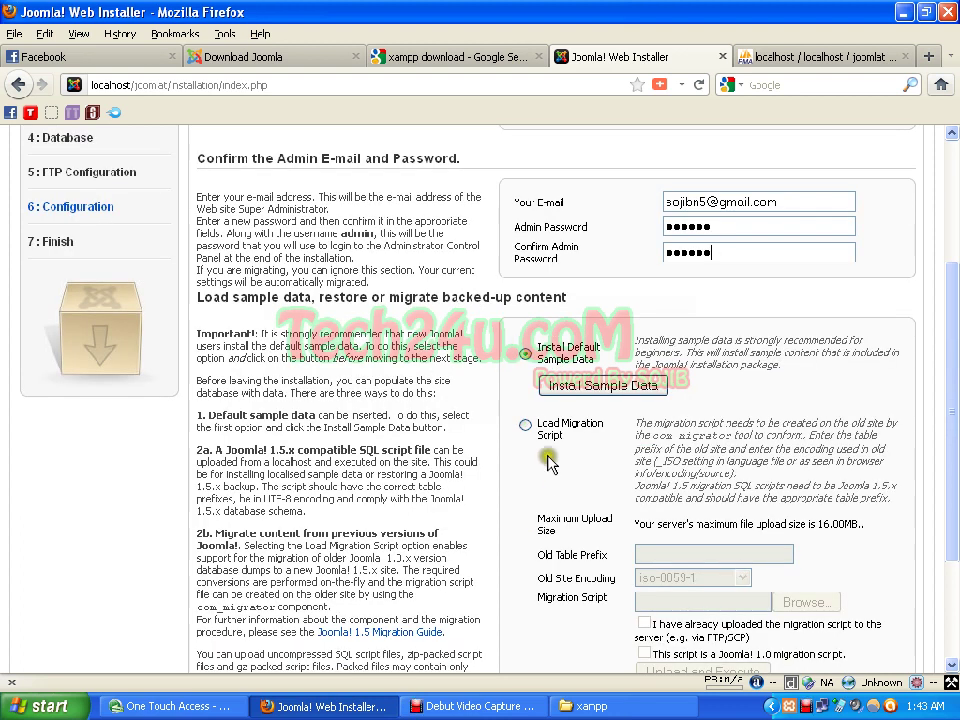
pyautogui.click(594, 388)
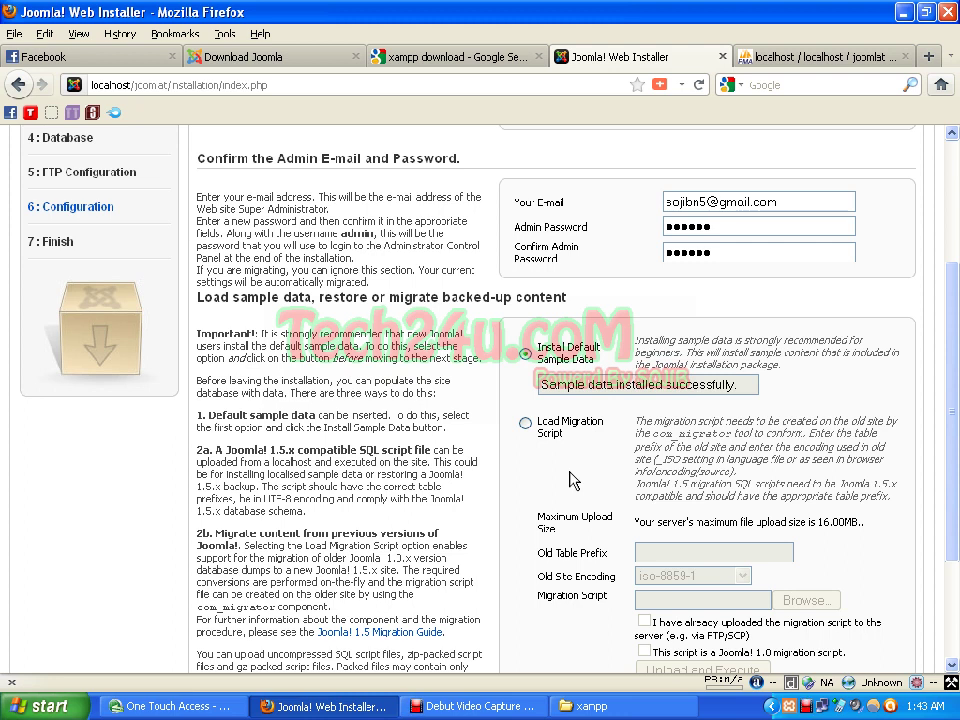
pyautogui.scroll(4, 788, 411)
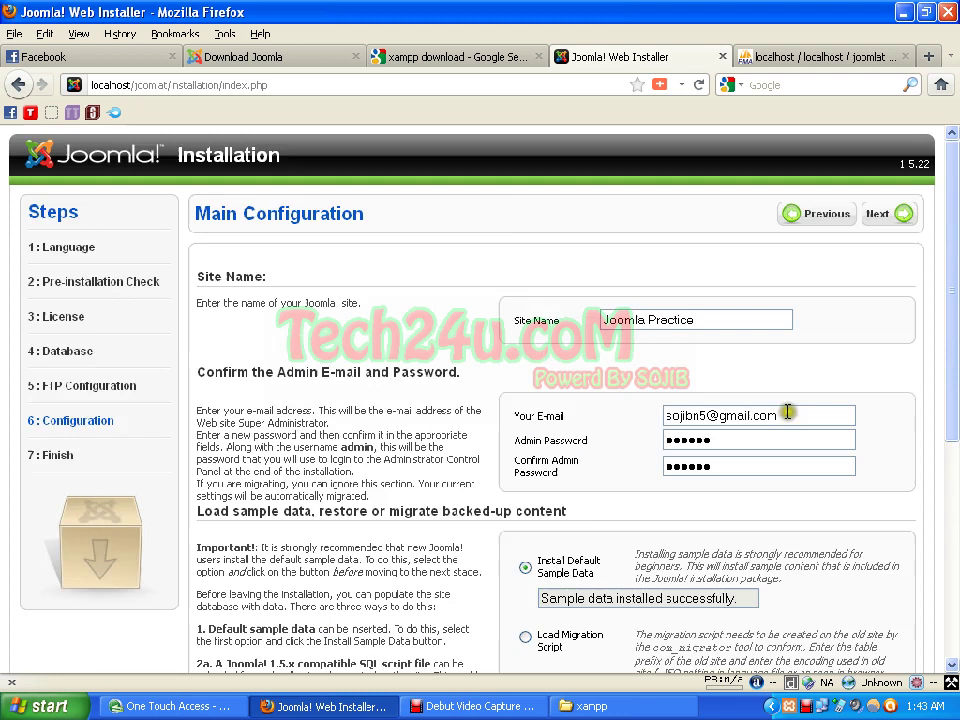
pyautogui.click(878, 215)
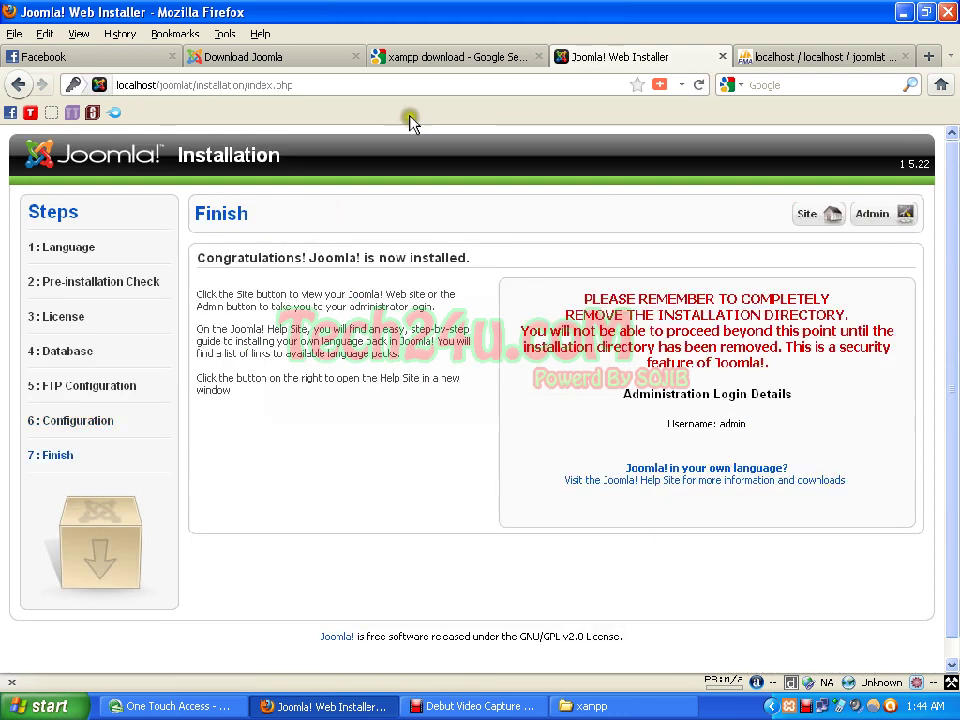
# Step: Head to the administrator area, reaching the notice to remove the installation directory
pyautogui.click(585, 258)
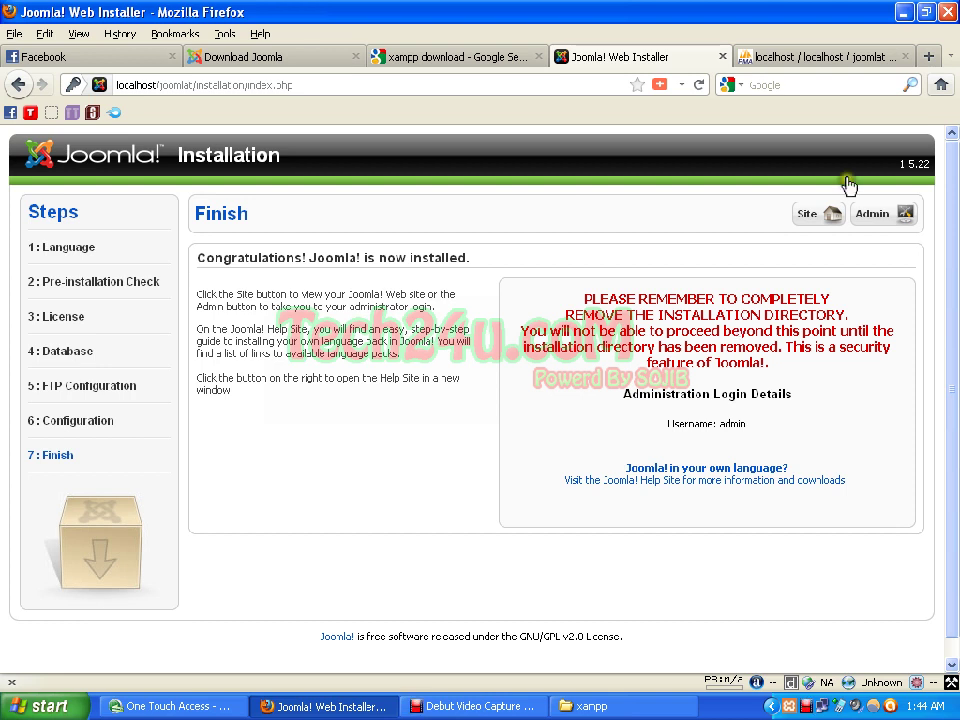
pyautogui.click(878, 220)
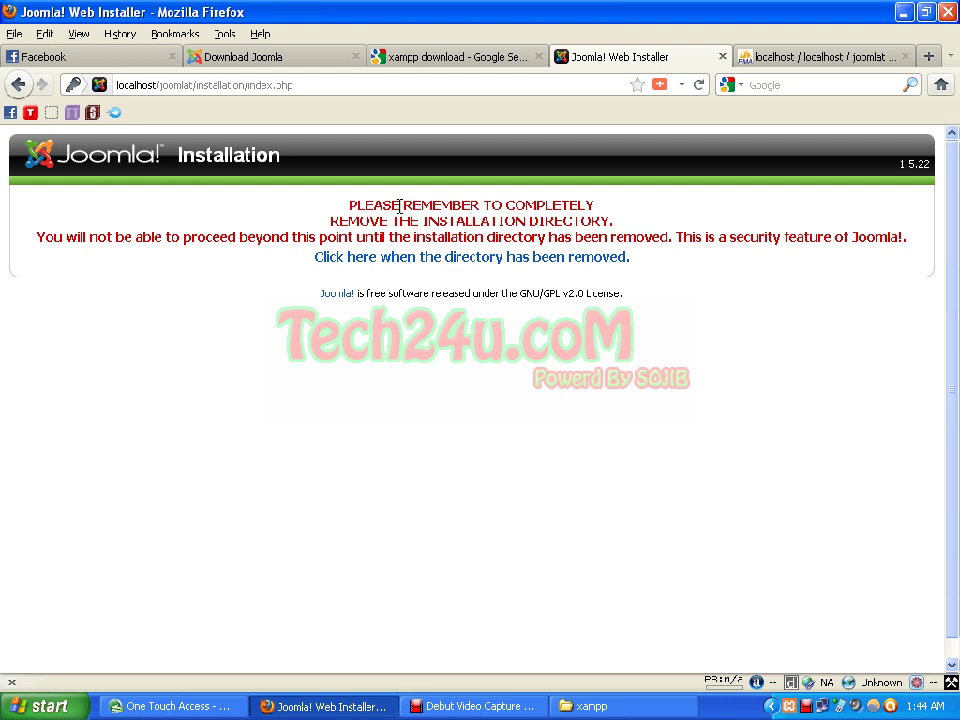
pyautogui.click(393, 244)
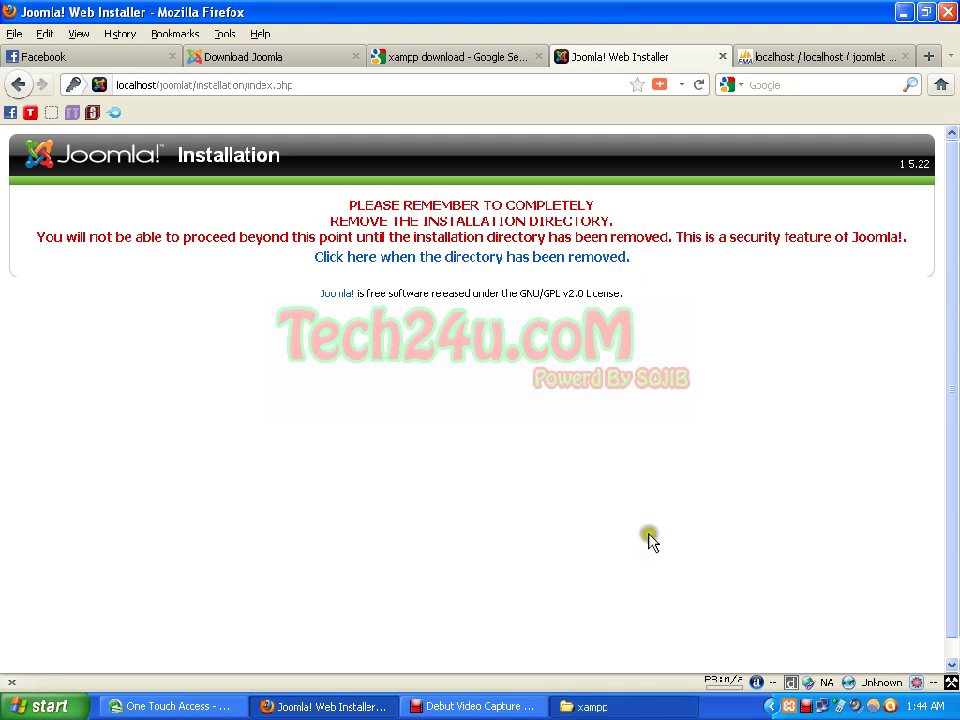
pyautogui.click(617, 703)
# Step: Browse to E:\xampp\htdocs\joomlat in Windows Explorer
pyautogui.click(140, 66)
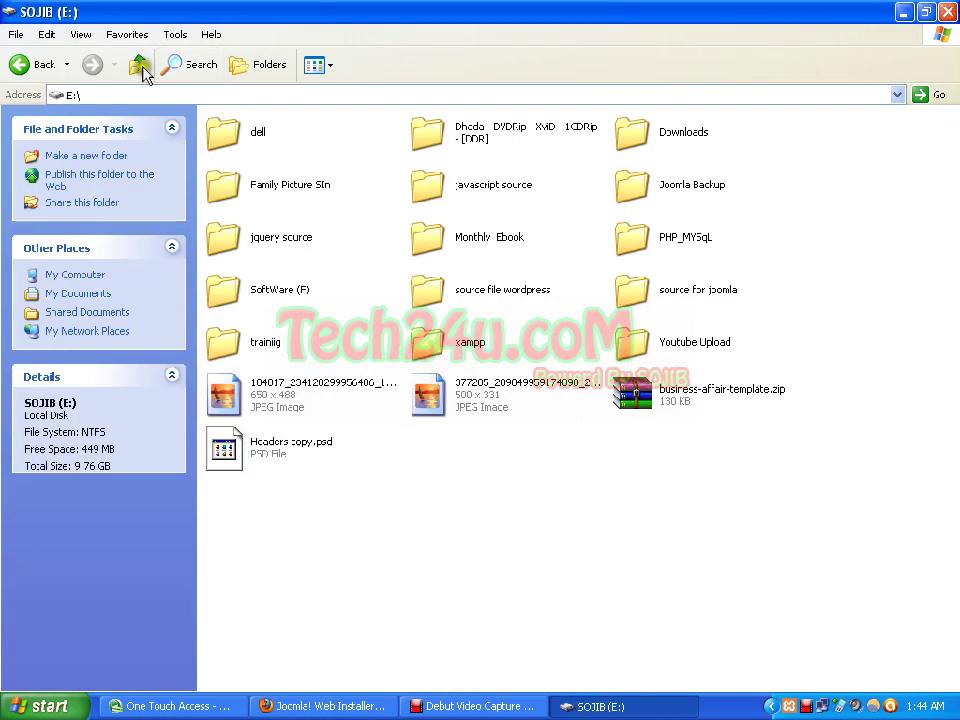
pyautogui.rightClick(514, 522)
pyautogui.click(552, 564)
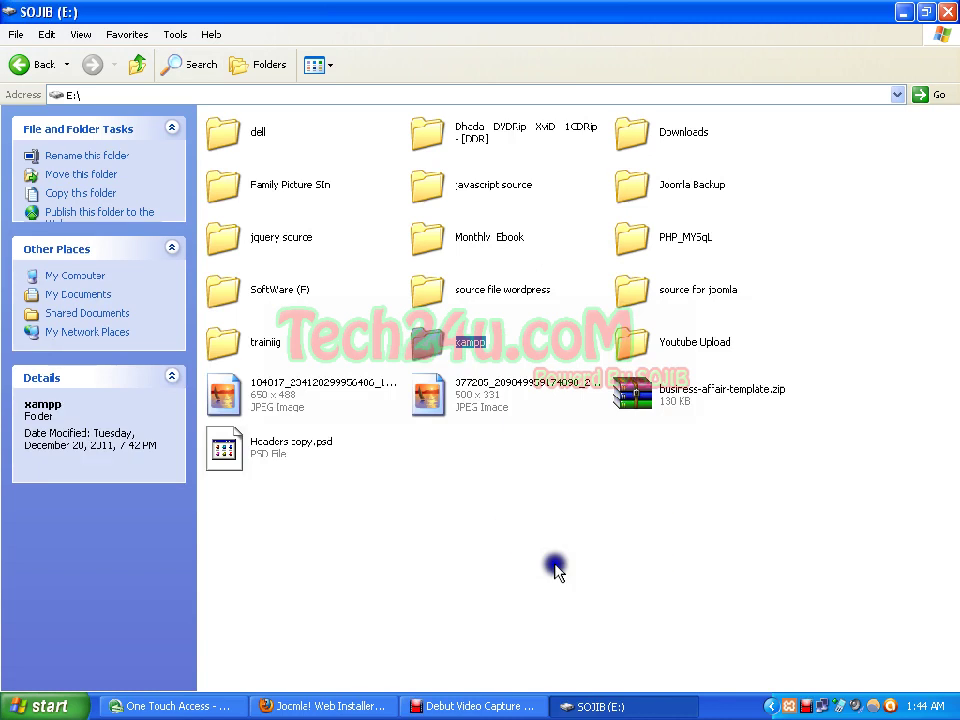
pyautogui.doubleClick(457, 343)
pyautogui.doubleClick(648, 190)
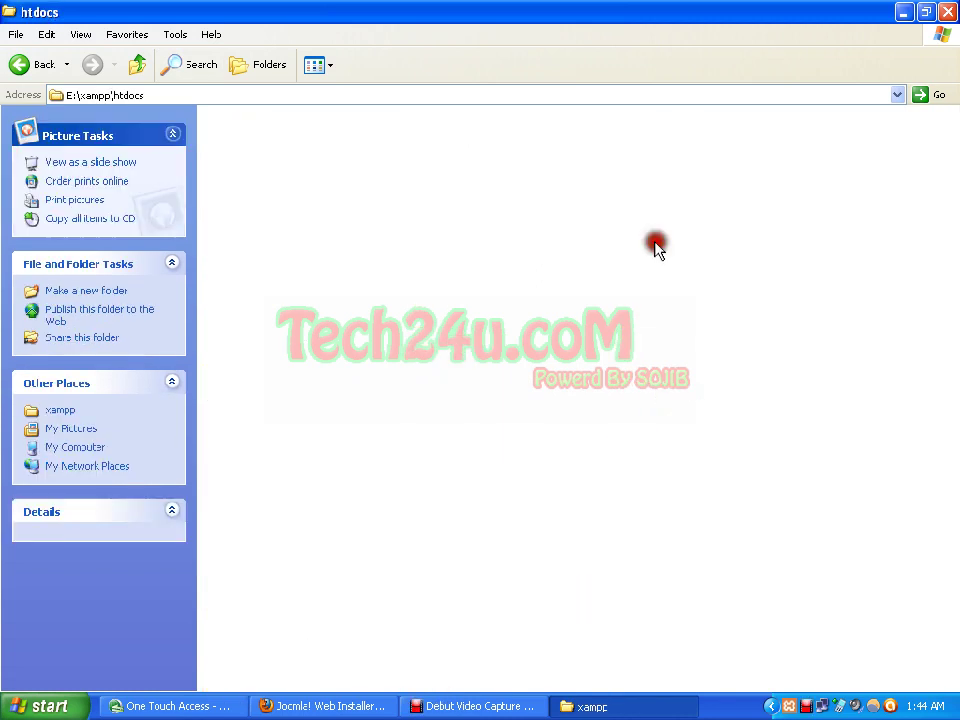
pyautogui.doubleClick(235, 560)
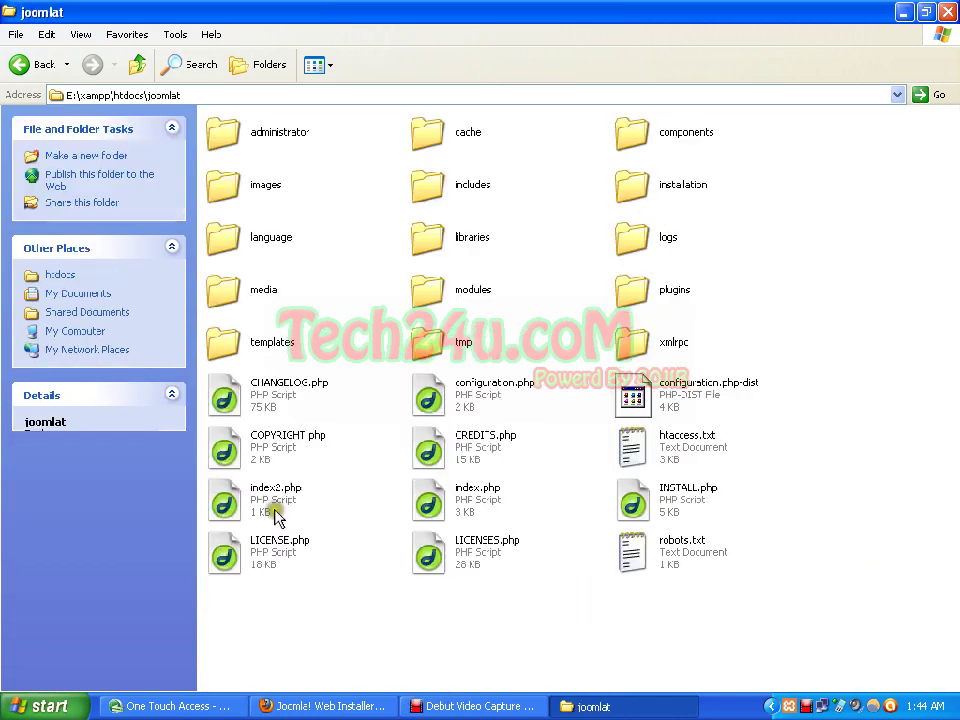
pyautogui.click(455, 612)
pyautogui.click(366, 708)
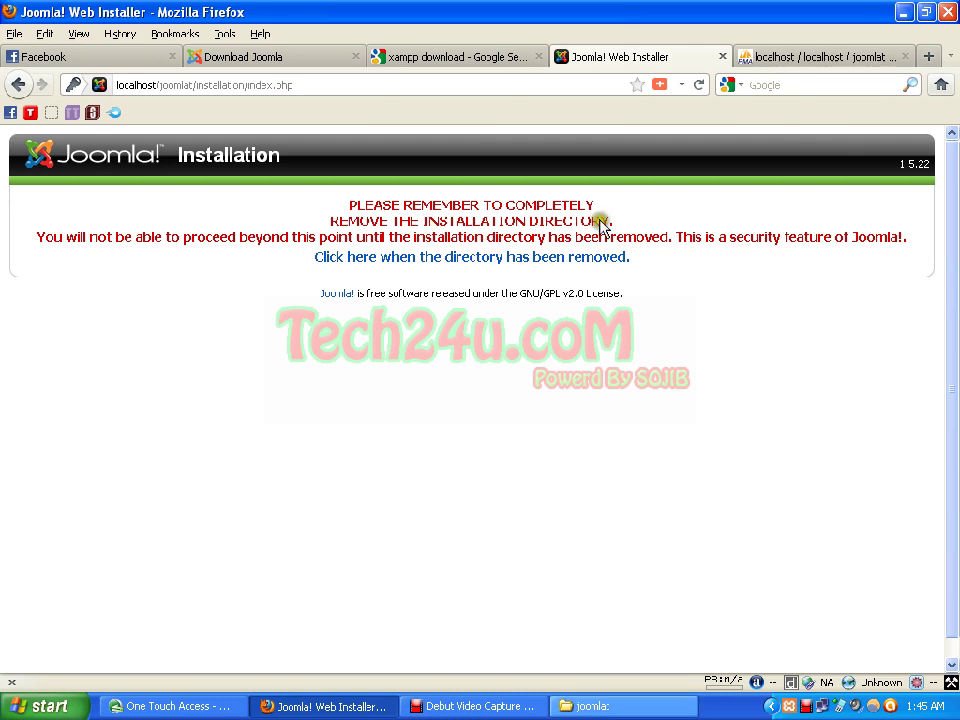
# Step: Delete the installation folder from joomlat and go back to the Joomla installer
pyautogui.click(595, 706)
pyautogui.rightClick(562, 410)
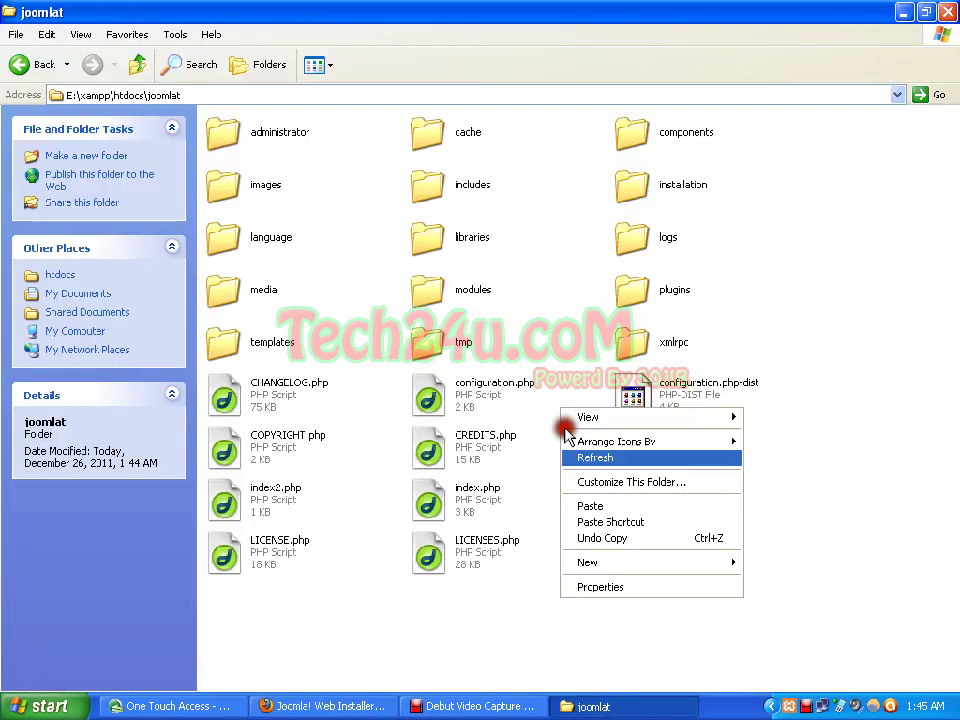
pyautogui.click(586, 457)
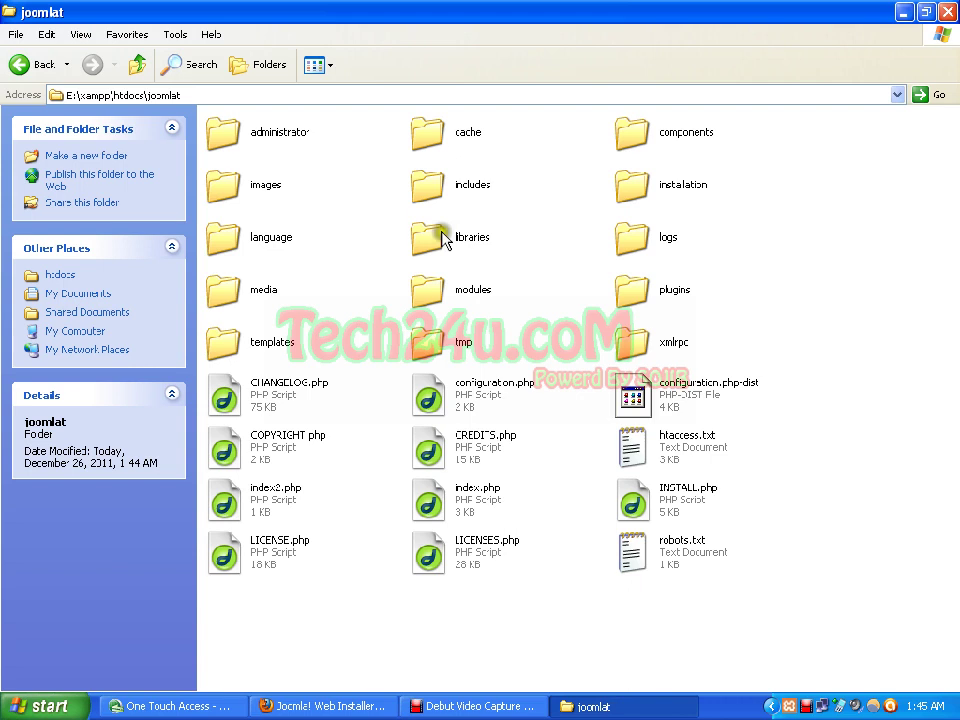
pyautogui.rightClick(337, 180)
pyautogui.click(311, 208)
pyautogui.rightClick(401, 247)
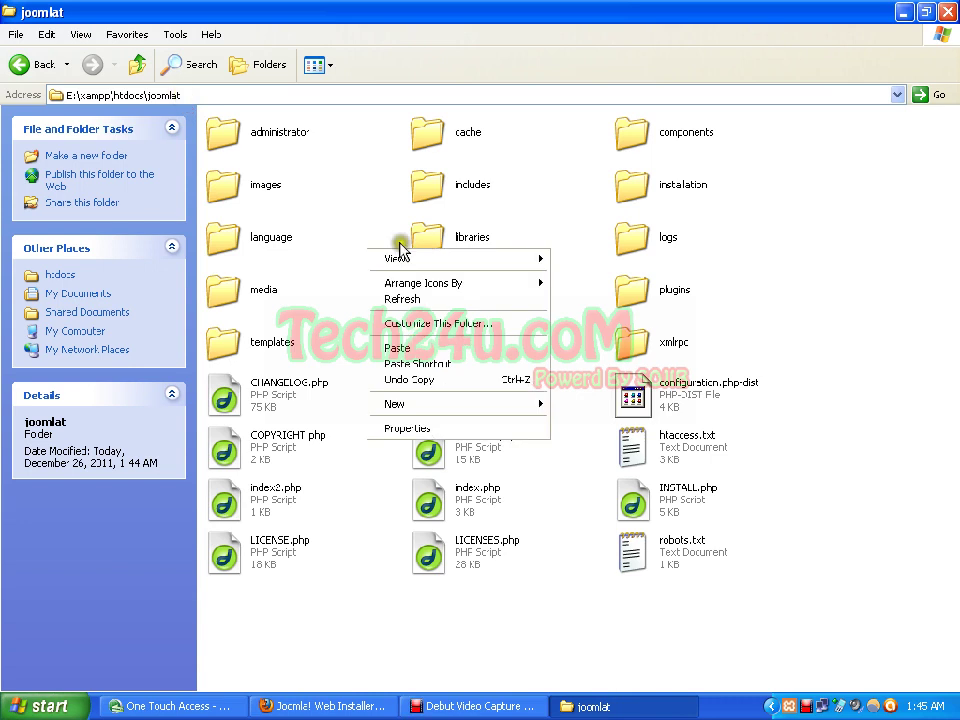
pyautogui.click(412, 300)
pyautogui.click(645, 200)
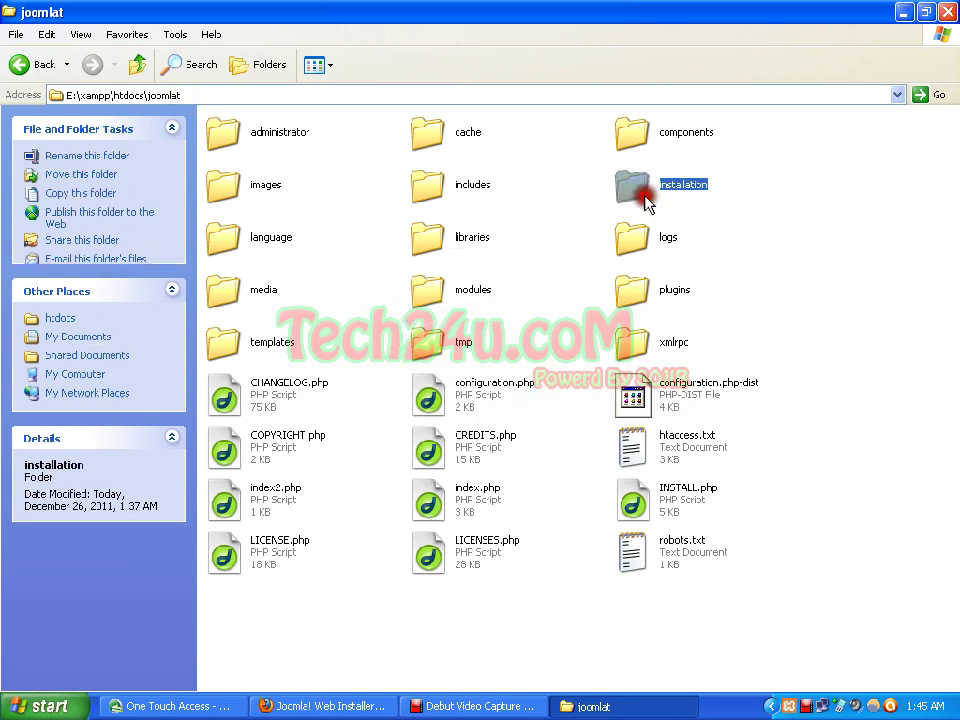
pyautogui.rightClick(645, 192)
pyautogui.click(685, 484)
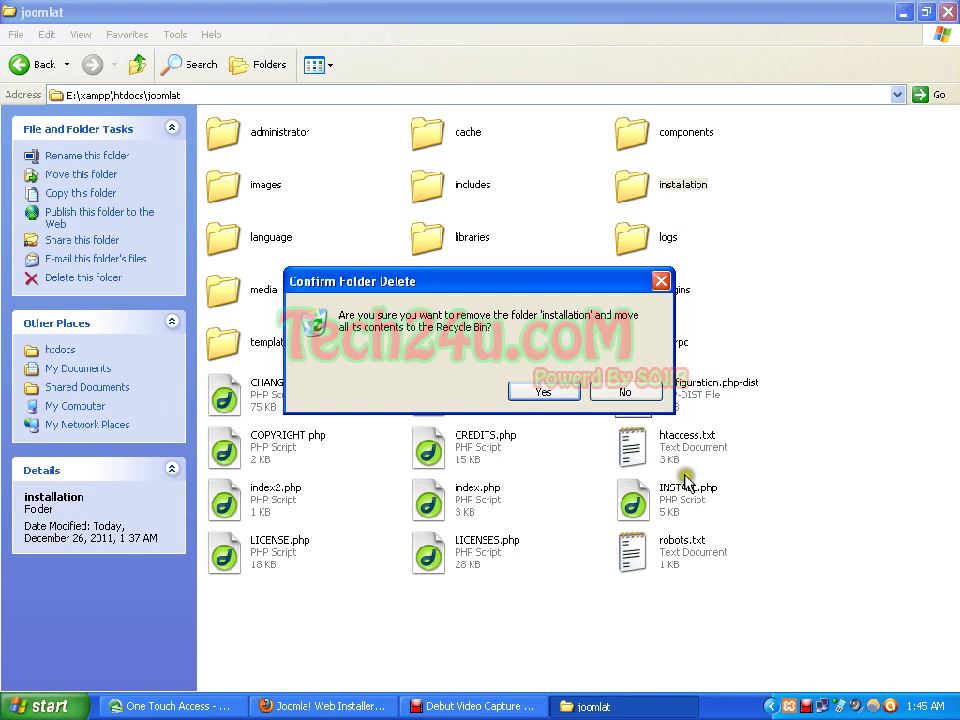
pyautogui.click(543, 392)
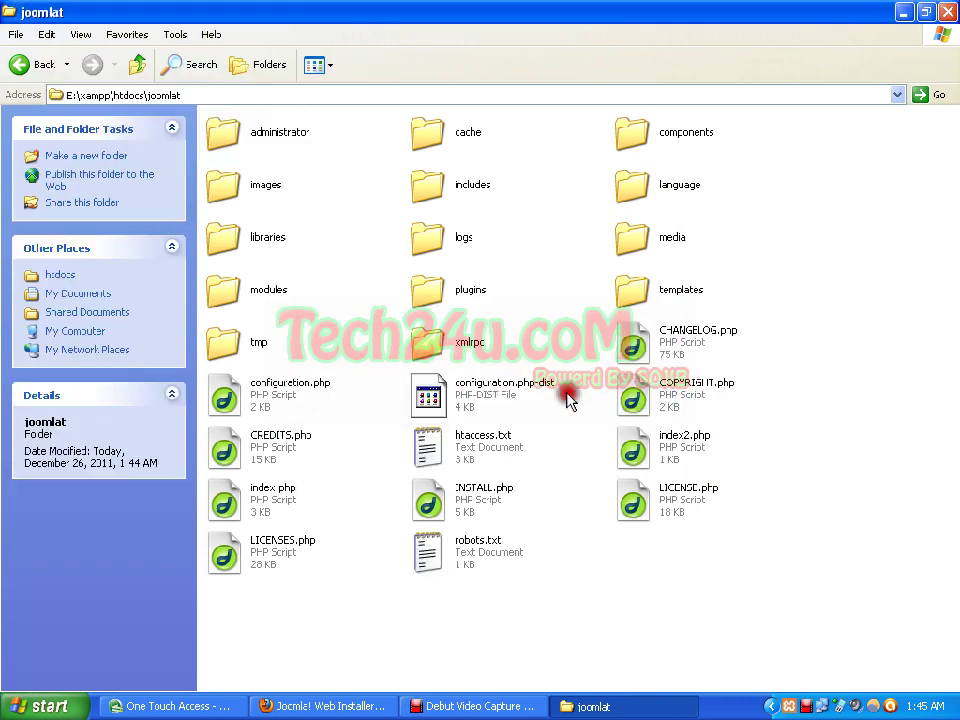
pyautogui.click(326, 705)
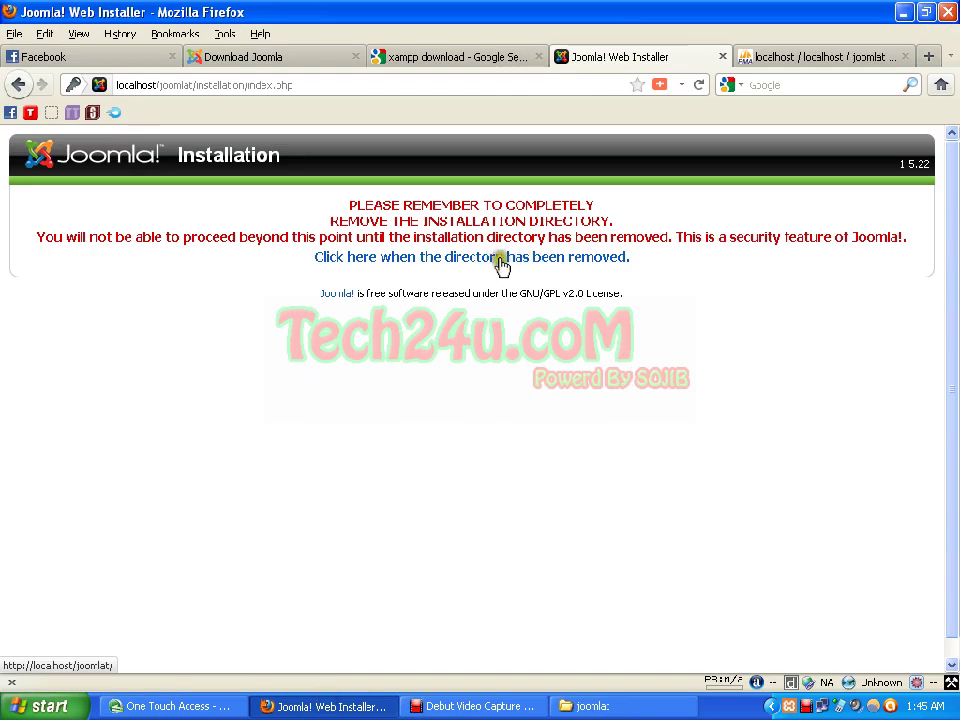
# Step: Confirm the directory was removed and browse the localhost/joomlat front page with its sample content
pyautogui.click(496, 261)
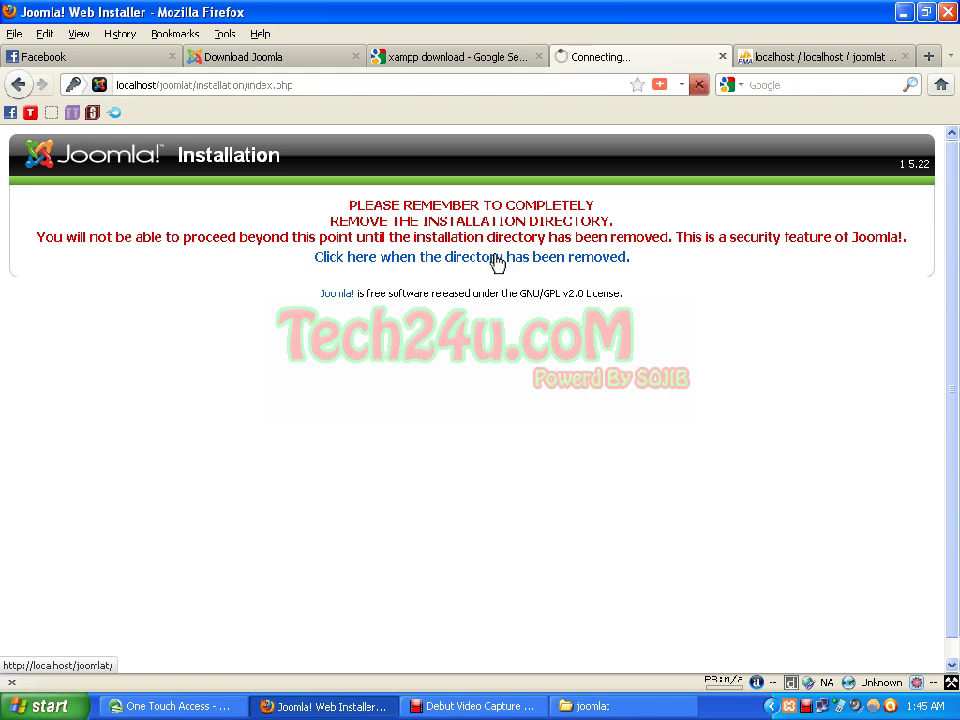
pyautogui.click(496, 261)
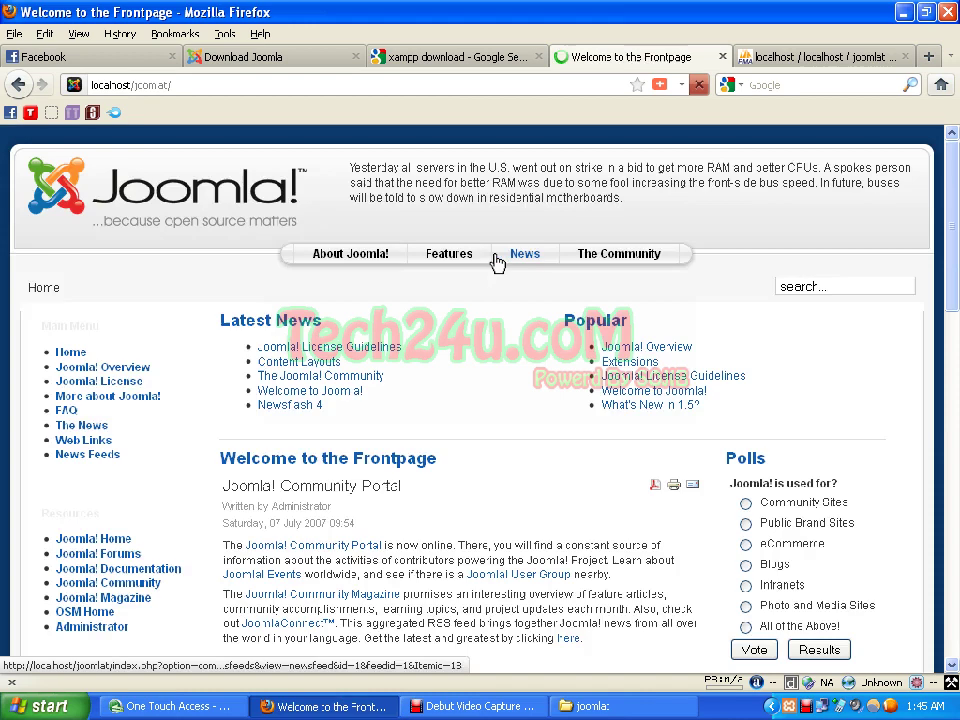
pyautogui.scroll(-4, 497, 263)
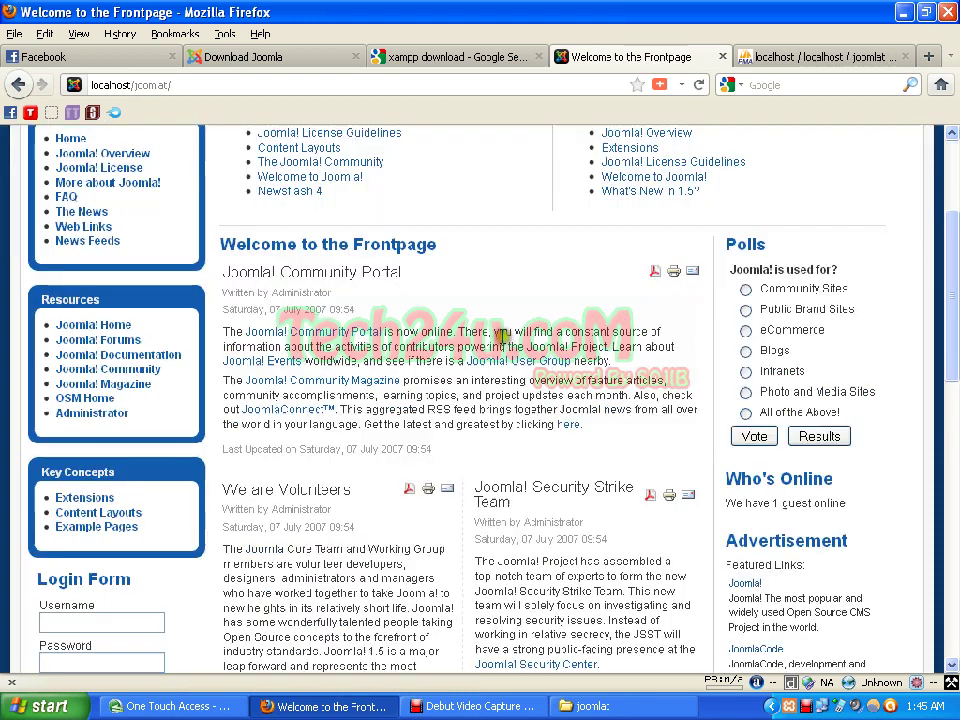
pyautogui.scroll(4, 565, 333)
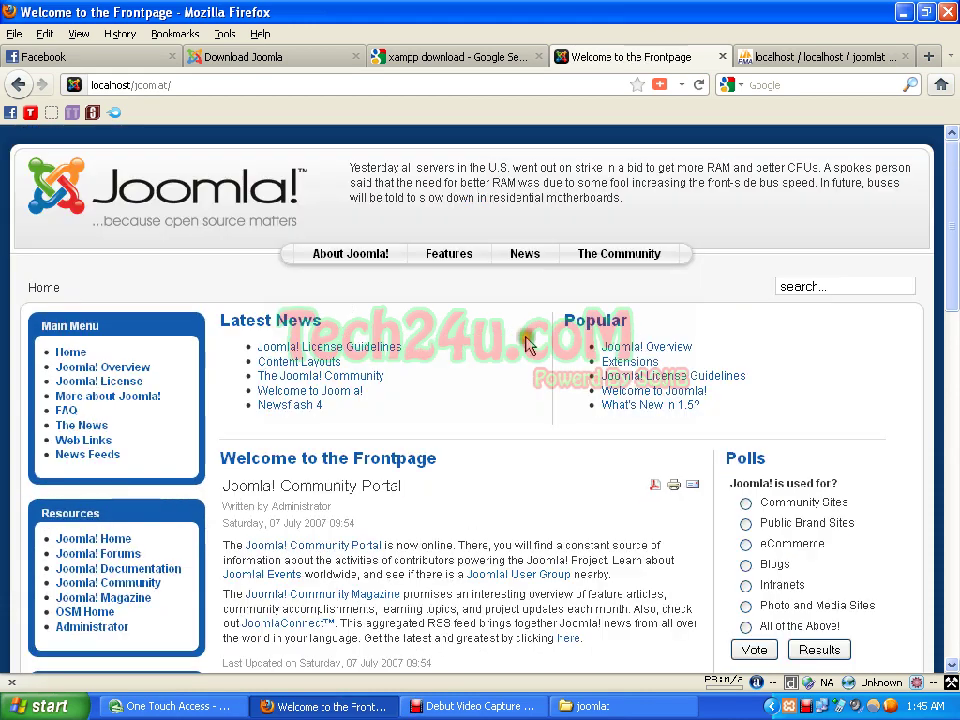
pyautogui.scroll(-4, 527, 342)
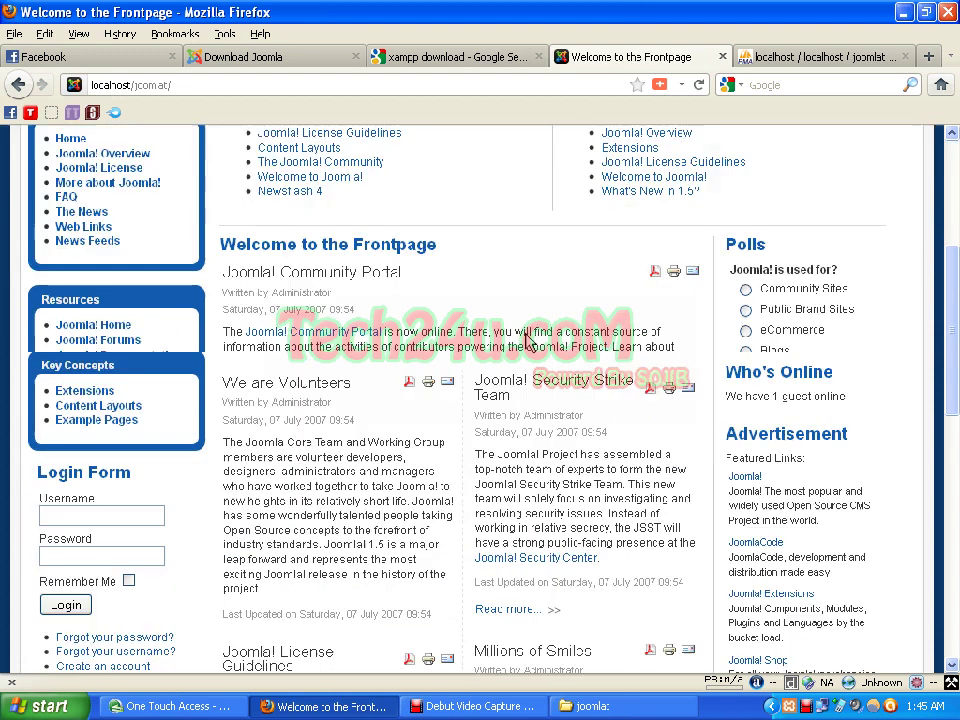
pyautogui.scroll(-8, 527, 342)
pyautogui.scroll(-6, 527, 342)
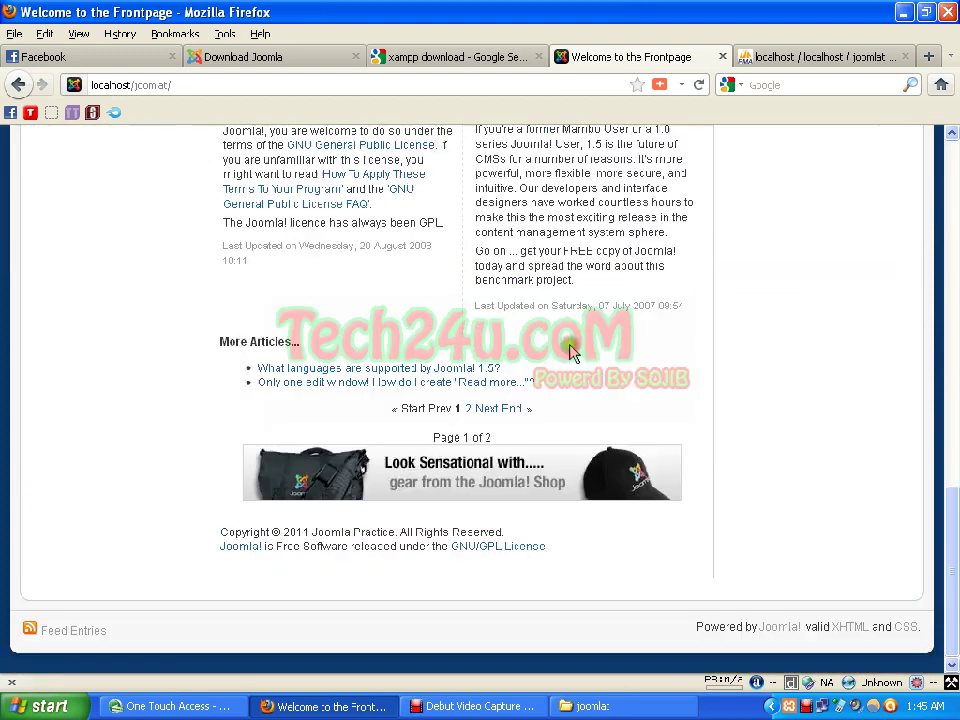
pyautogui.scroll(18, 600, 360)
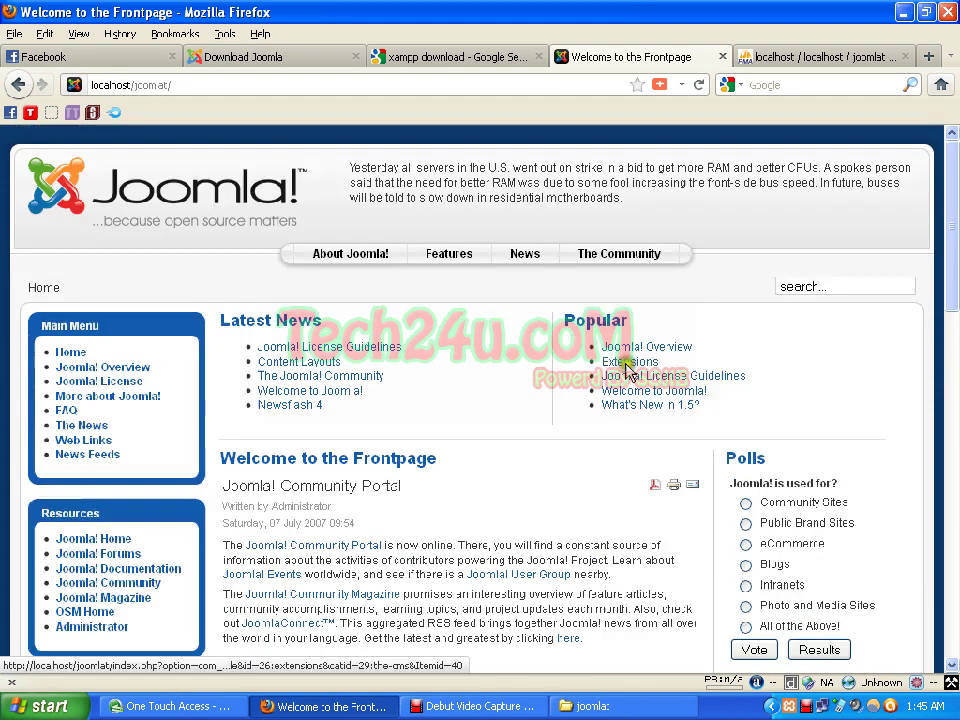
pyautogui.scroll(-2, 520, 350)
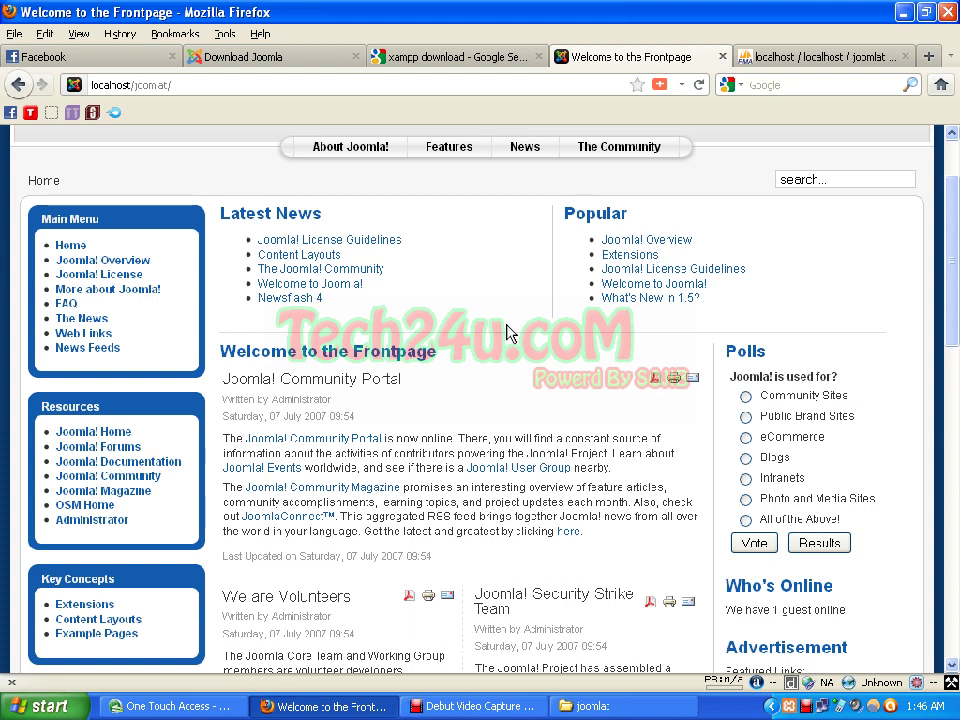
pyautogui.click(444, 82)
pyautogui.click(444, 82)
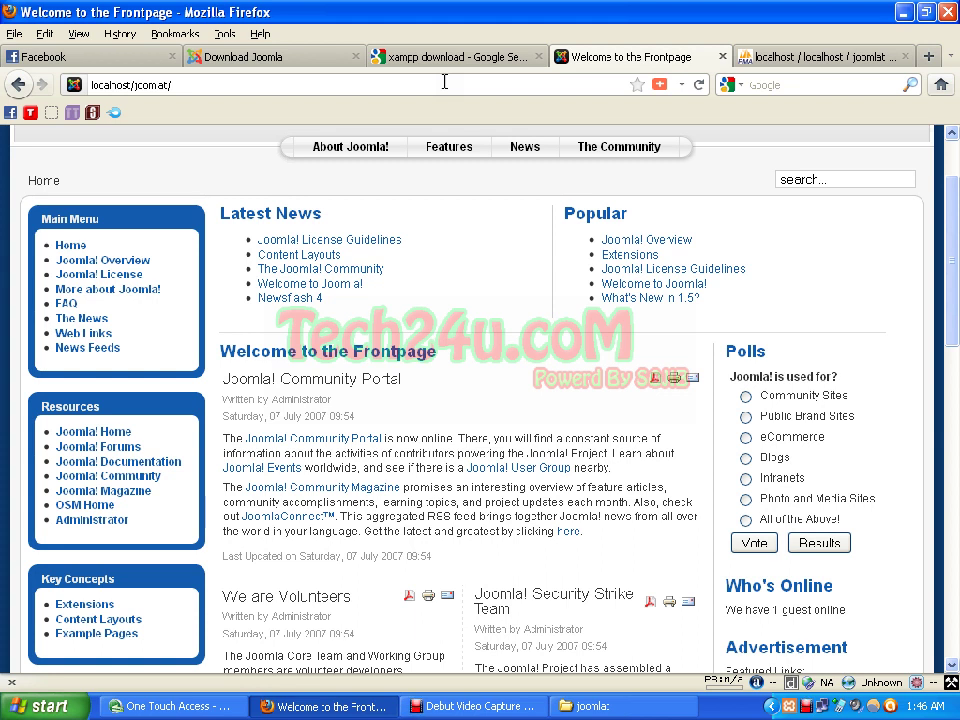
# Step: Open localhost/joomlat/administrator and log in as admin with the account password
pyautogui.write('admi')
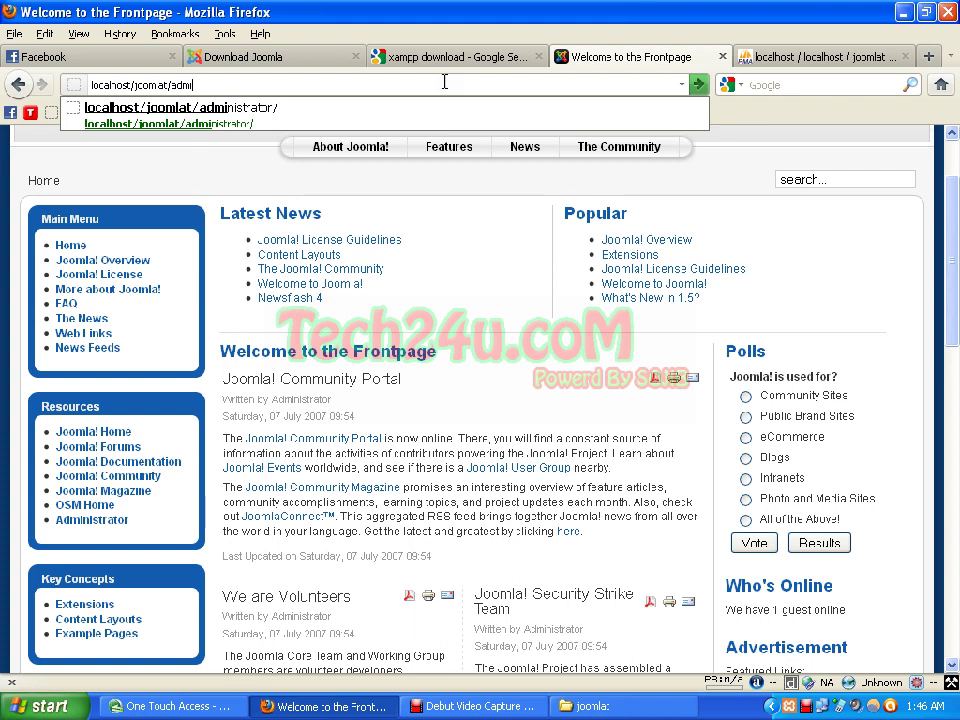
pyautogui.write('nistra')
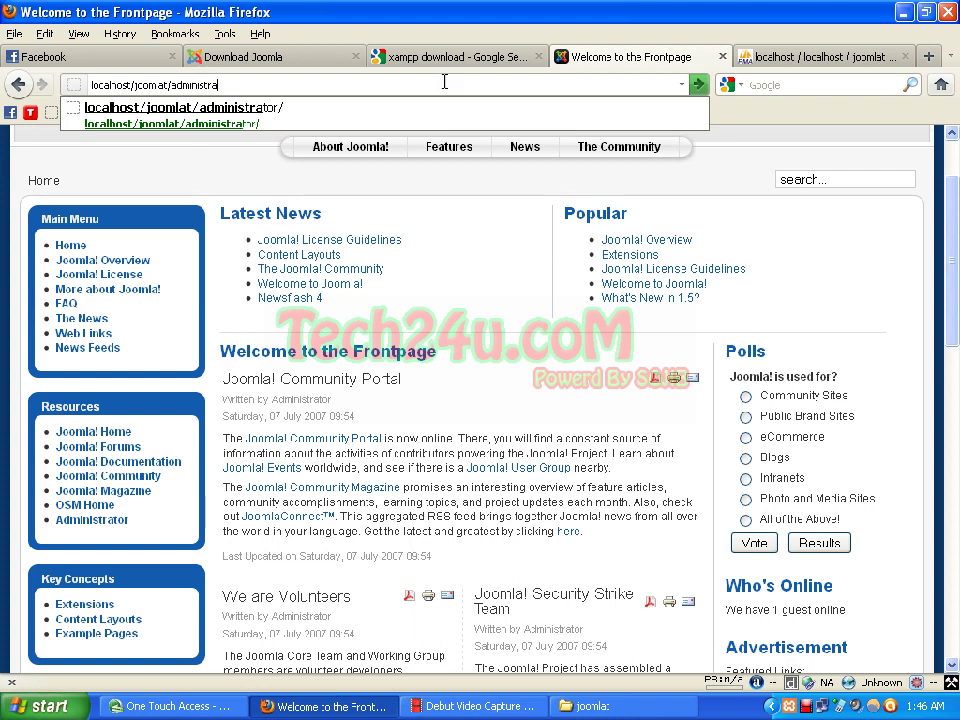
pyautogui.write('tor')
pyautogui.press('Return')
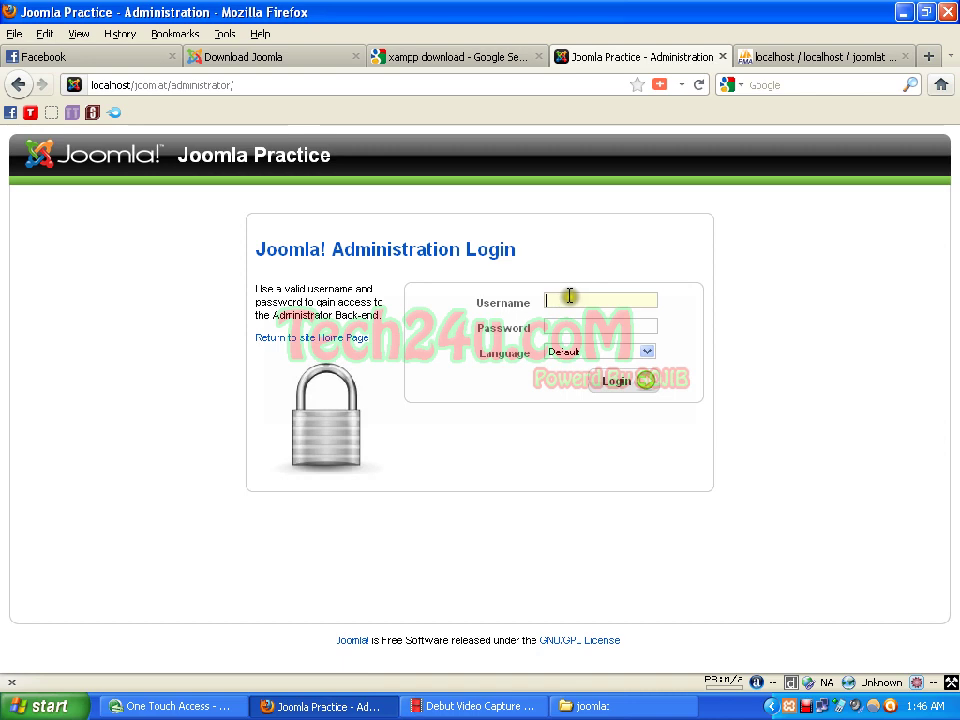
pyautogui.write('ad')
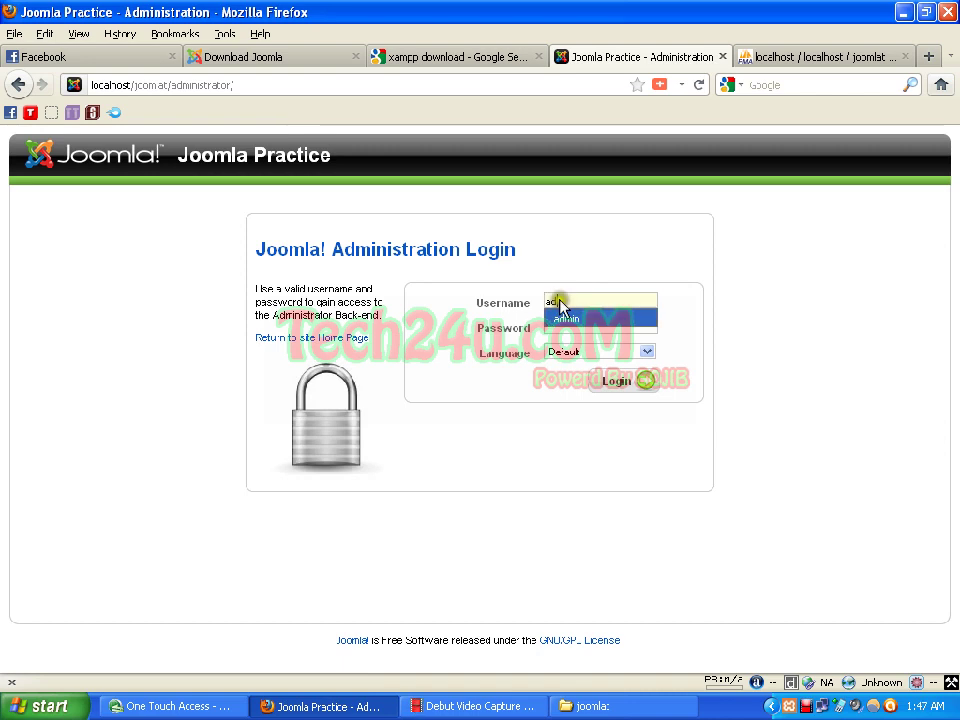
pyautogui.click(564, 318)
pyautogui.click(565, 325)
pyautogui.write('adm')
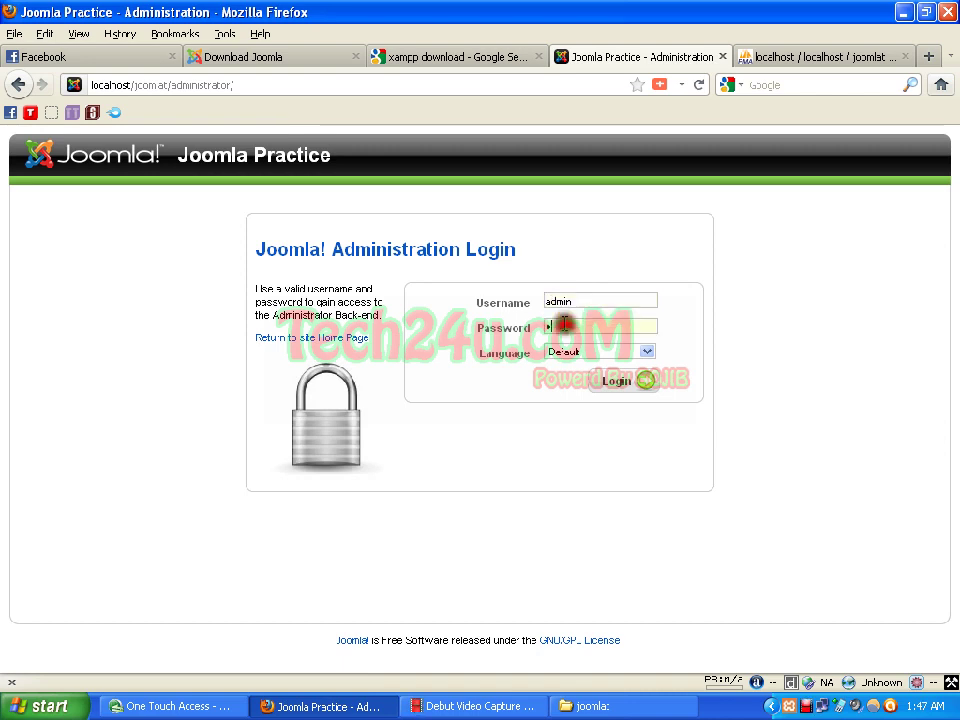
pyautogui.write('in')
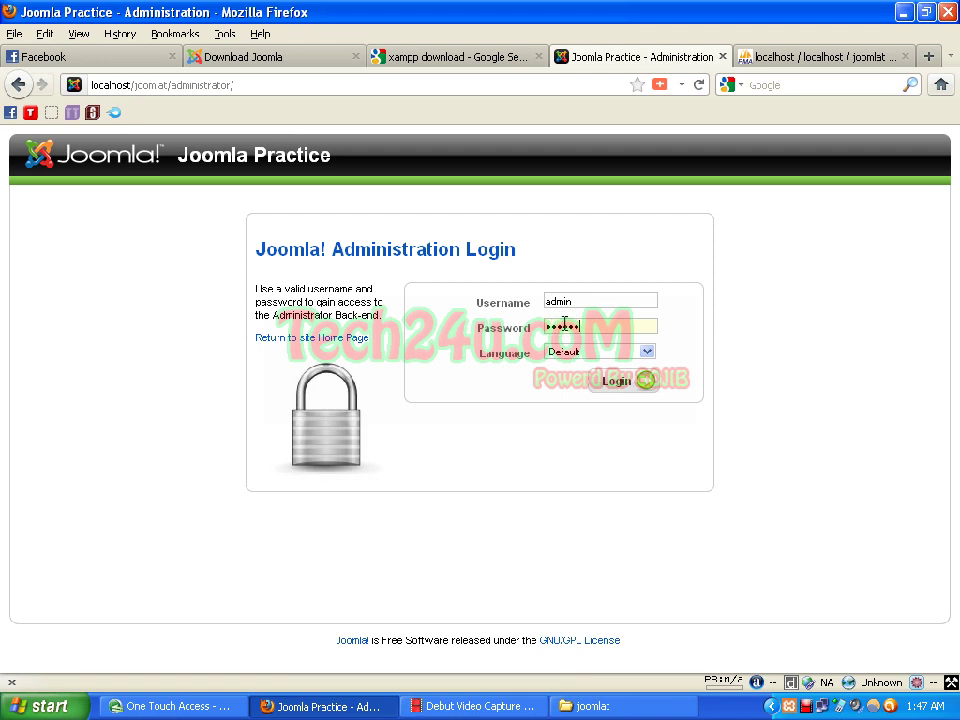
pyautogui.press('Return')
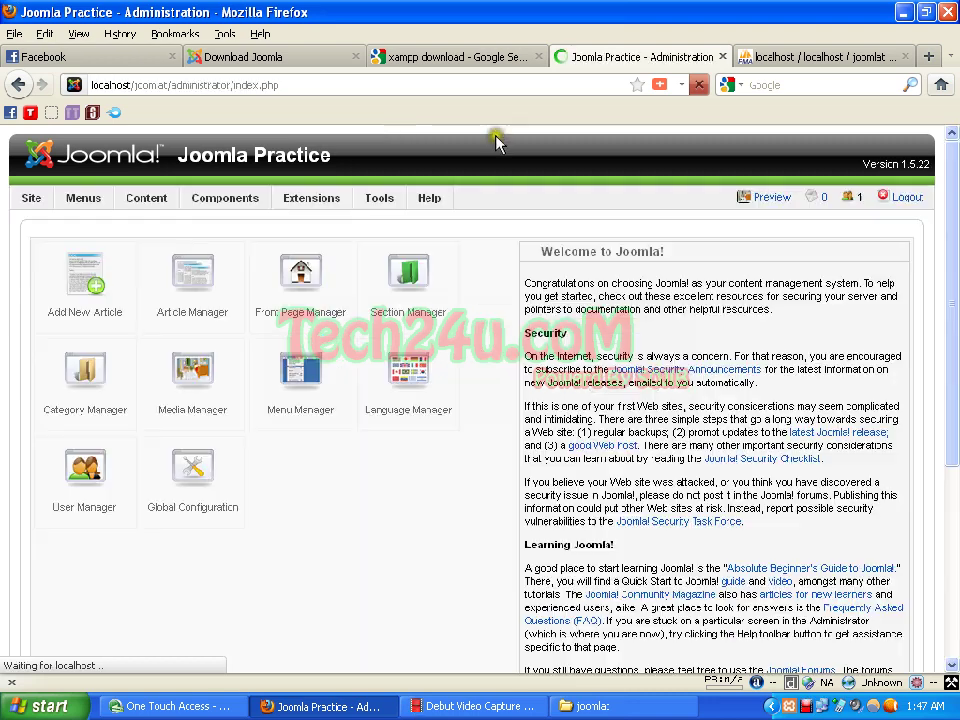
# Step: Collapse the Welcome to Joomla! panel and open the site preview in a new tab
pyautogui.click(533, 253)
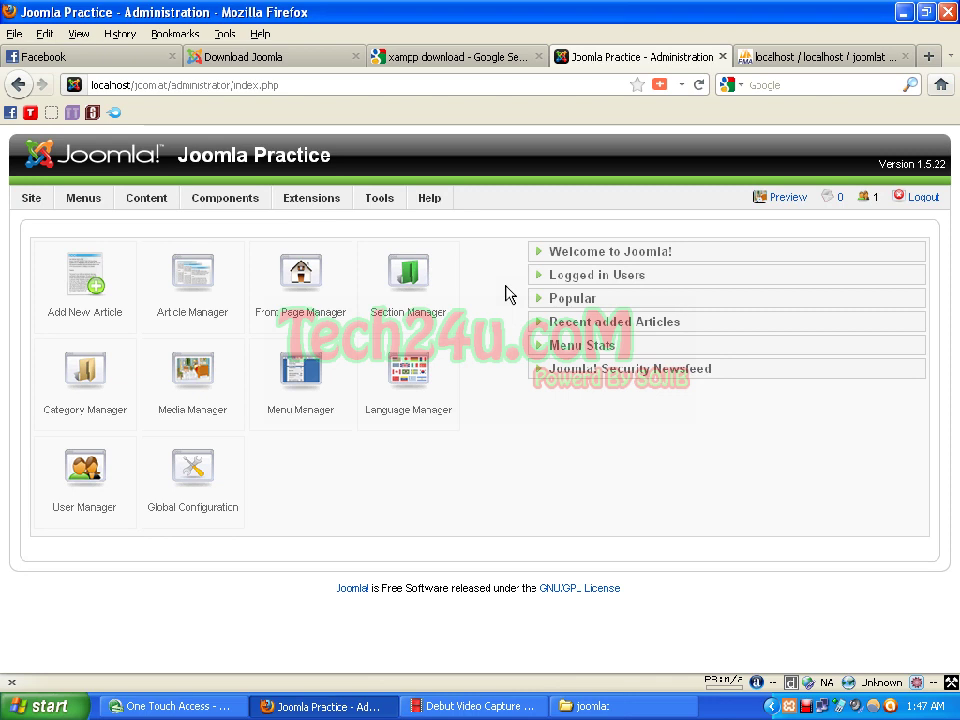
pyautogui.click(786, 198)
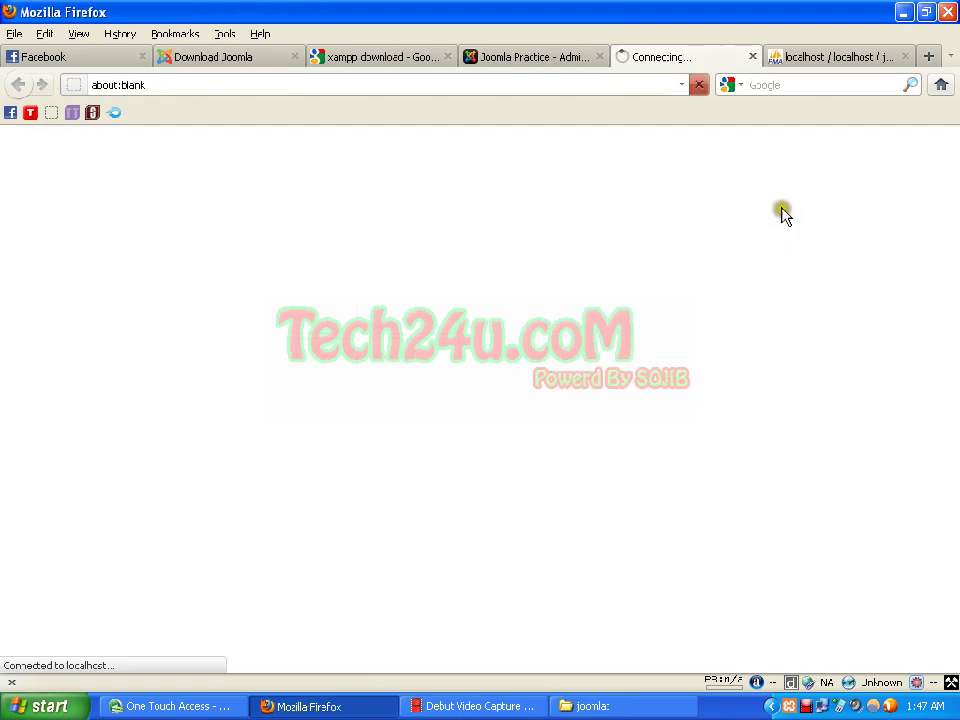
pyautogui.click(530, 57)
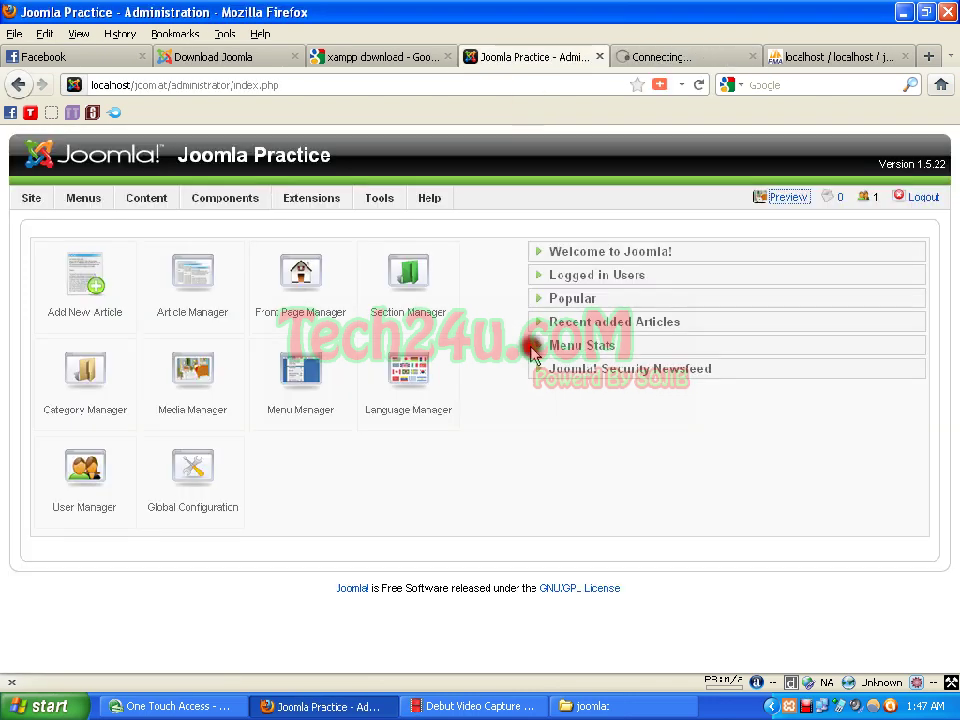
# Step: Close the phpMyAdmin tab and return to the administrator control panel
pyautogui.click(872, 60)
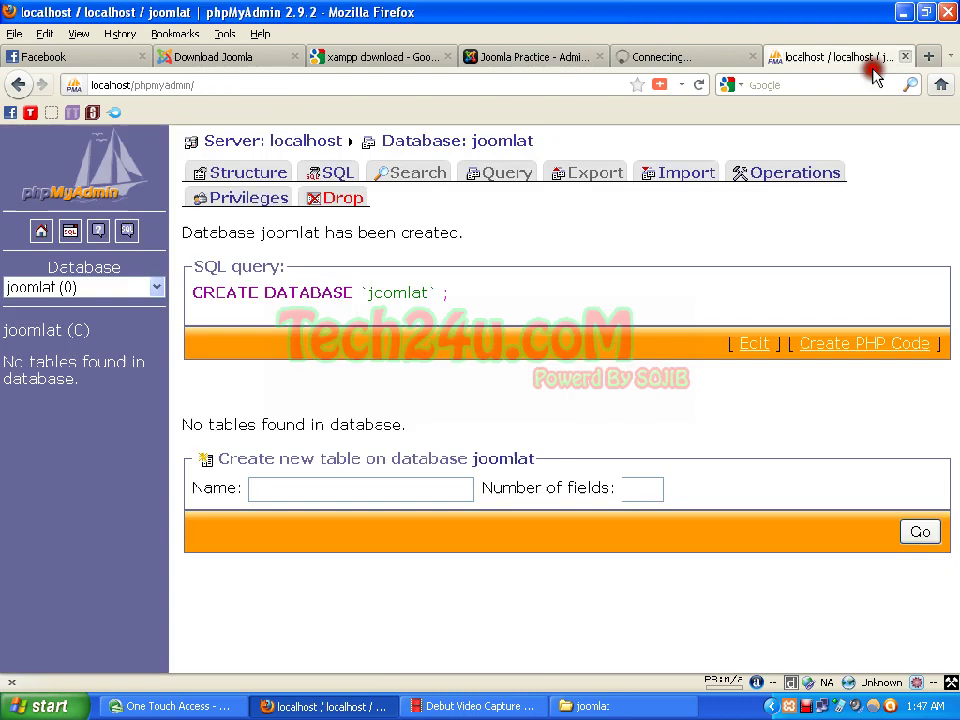
pyautogui.middleClick(880, 60)
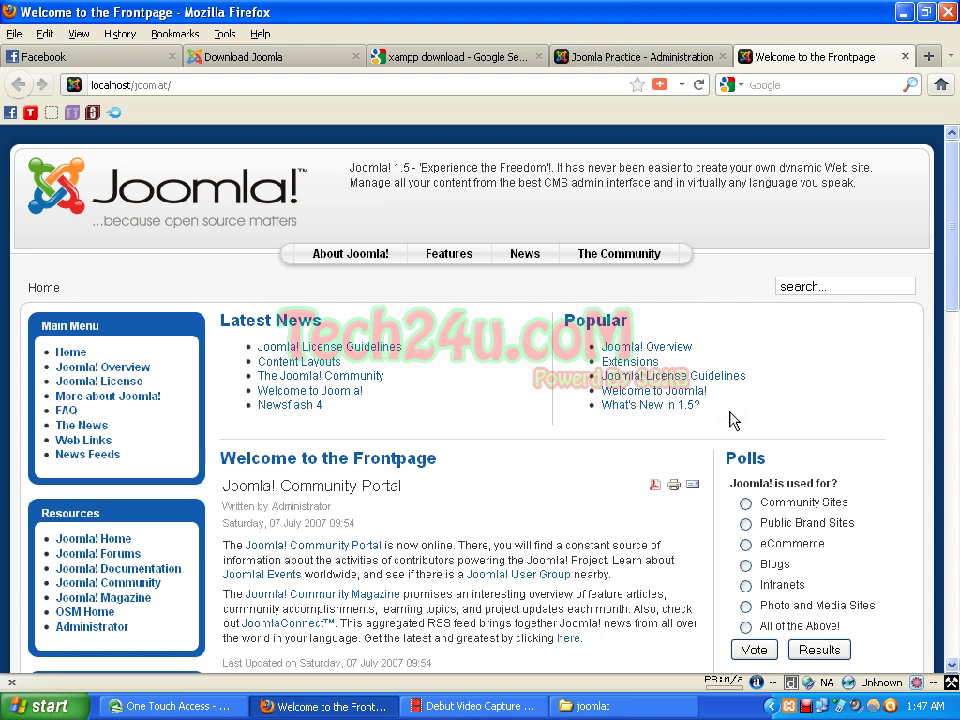
pyautogui.click(614, 59)
pyautogui.click(492, 509)
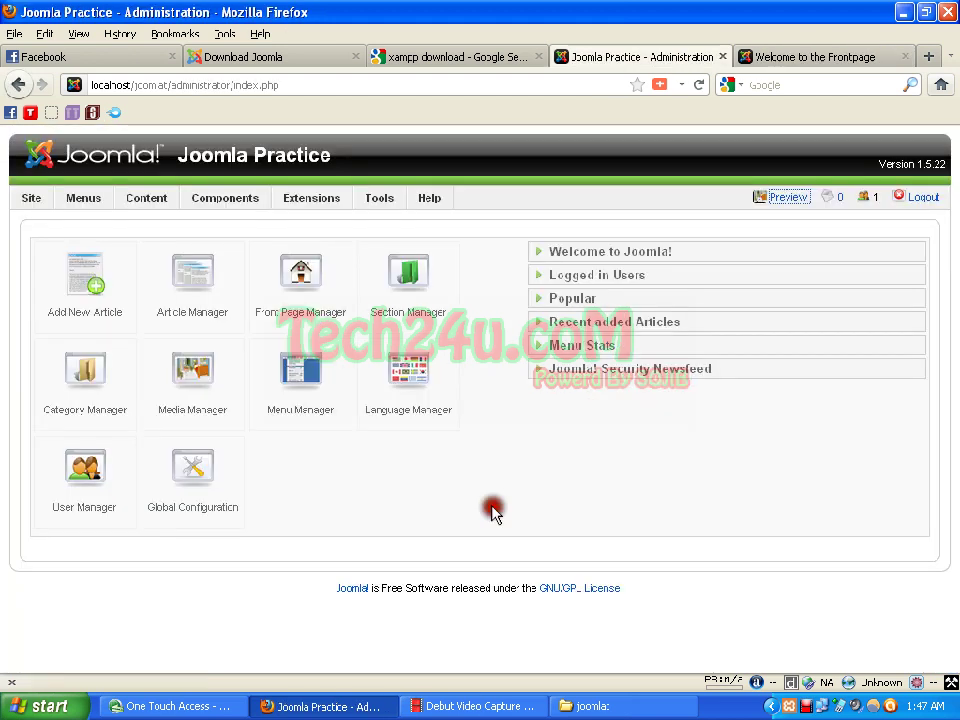